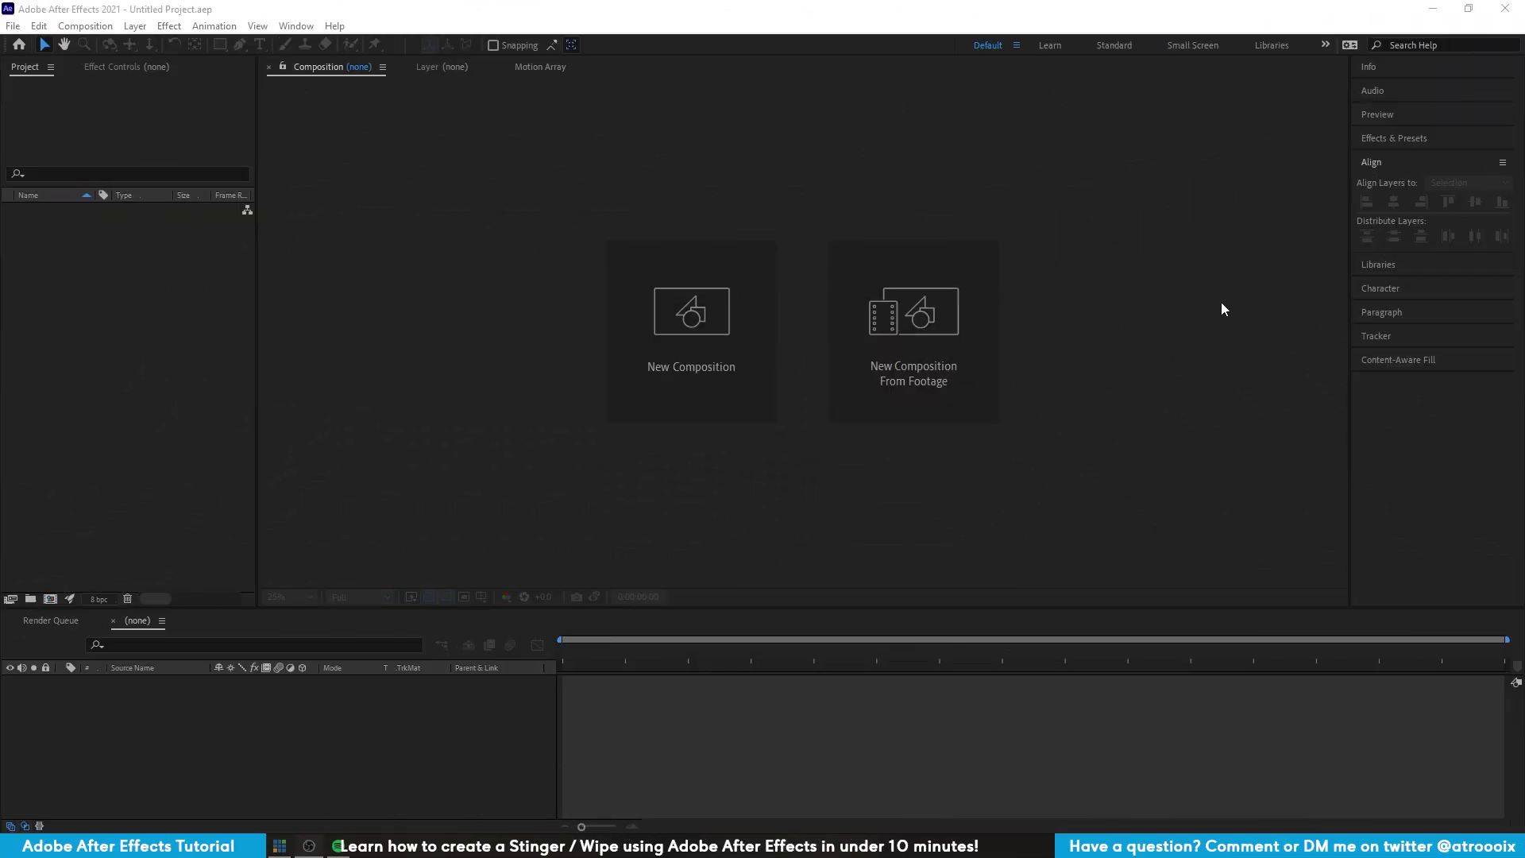
- Start a new composition and move its Composition Settings dialog aside
click(1221, 303)
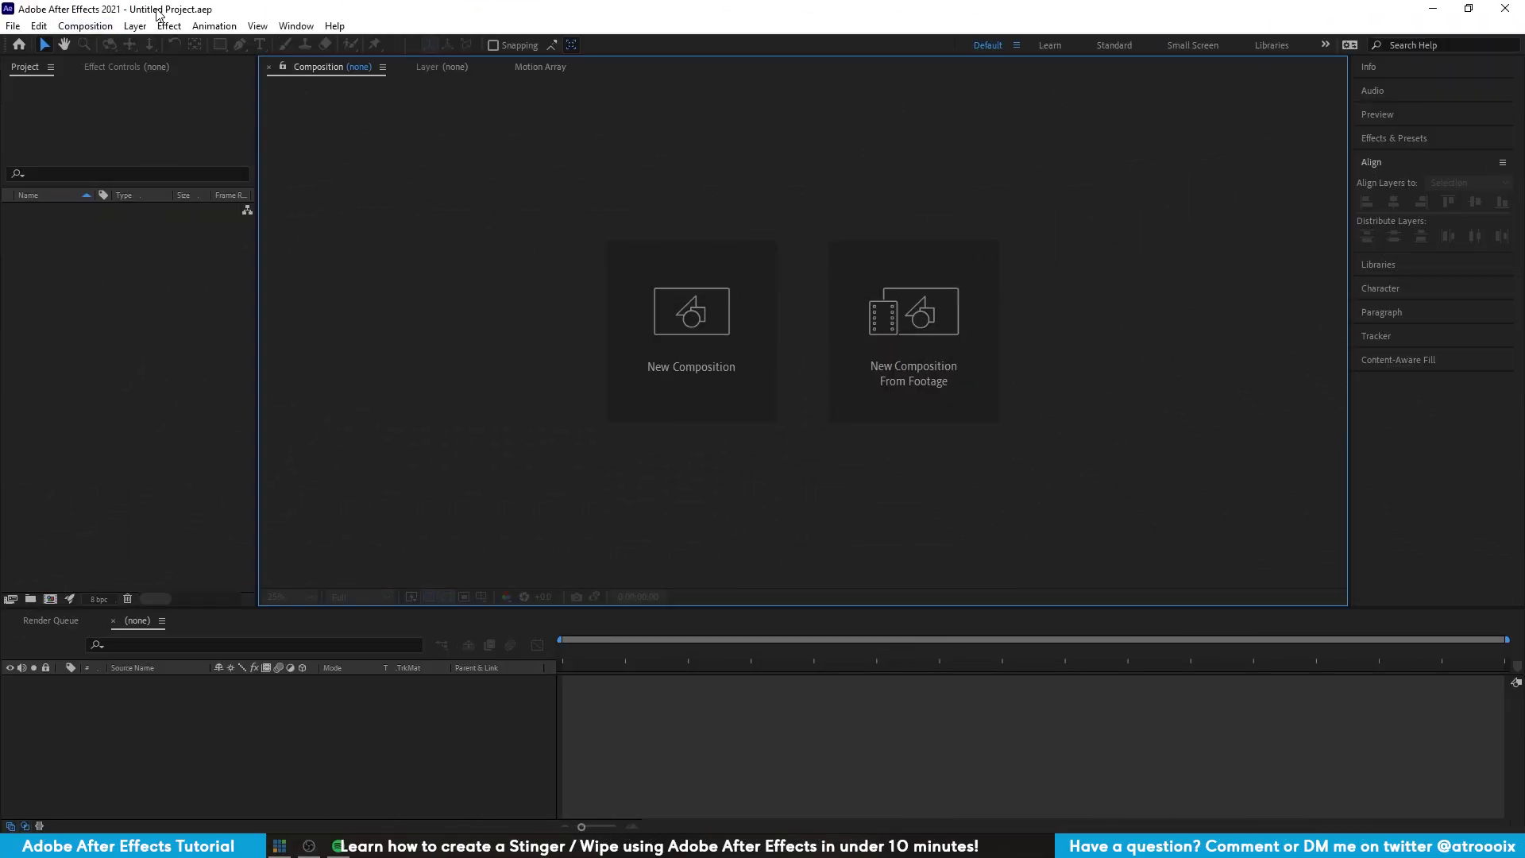
click(724, 369)
drag(882, 357, 514, 261)
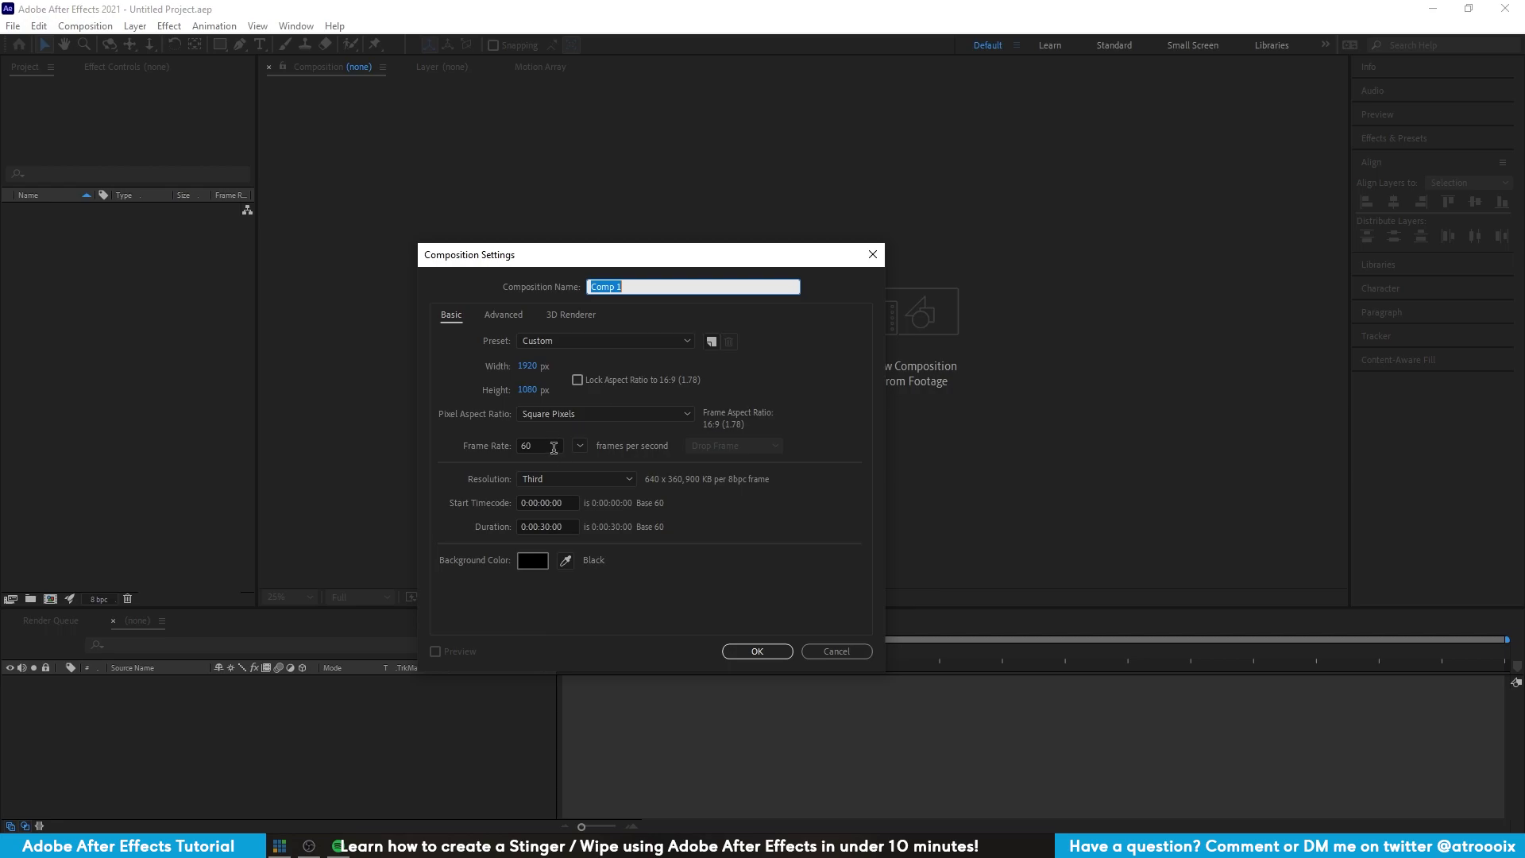
- Confirm the 60 fps frame rate and 0:00:30:00 duration in Composition Settings
drag(554, 447, 499, 447)
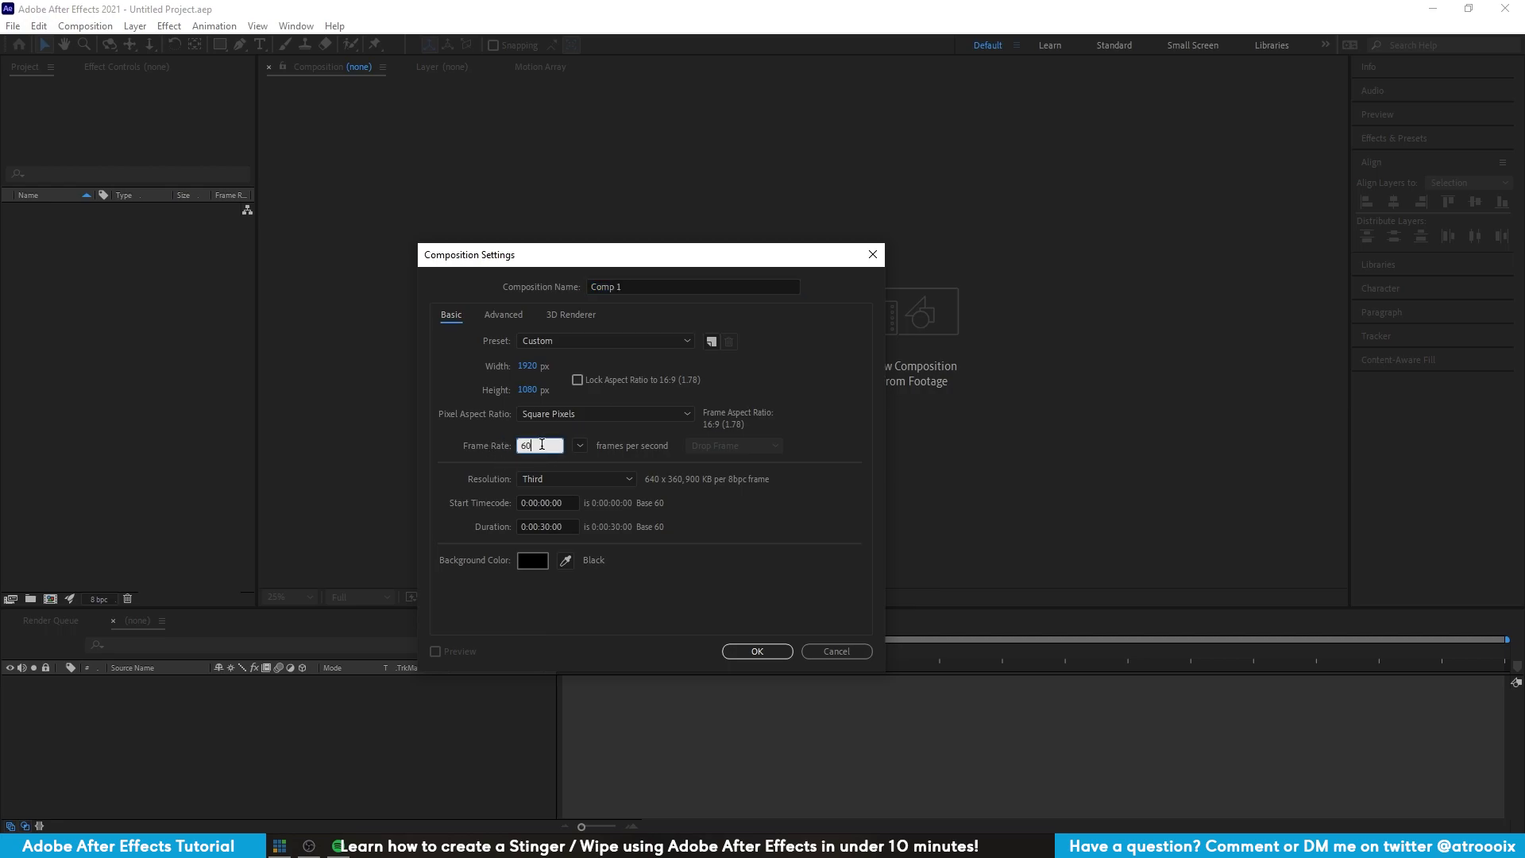
click(465, 402)
drag(543, 527, 554, 528)
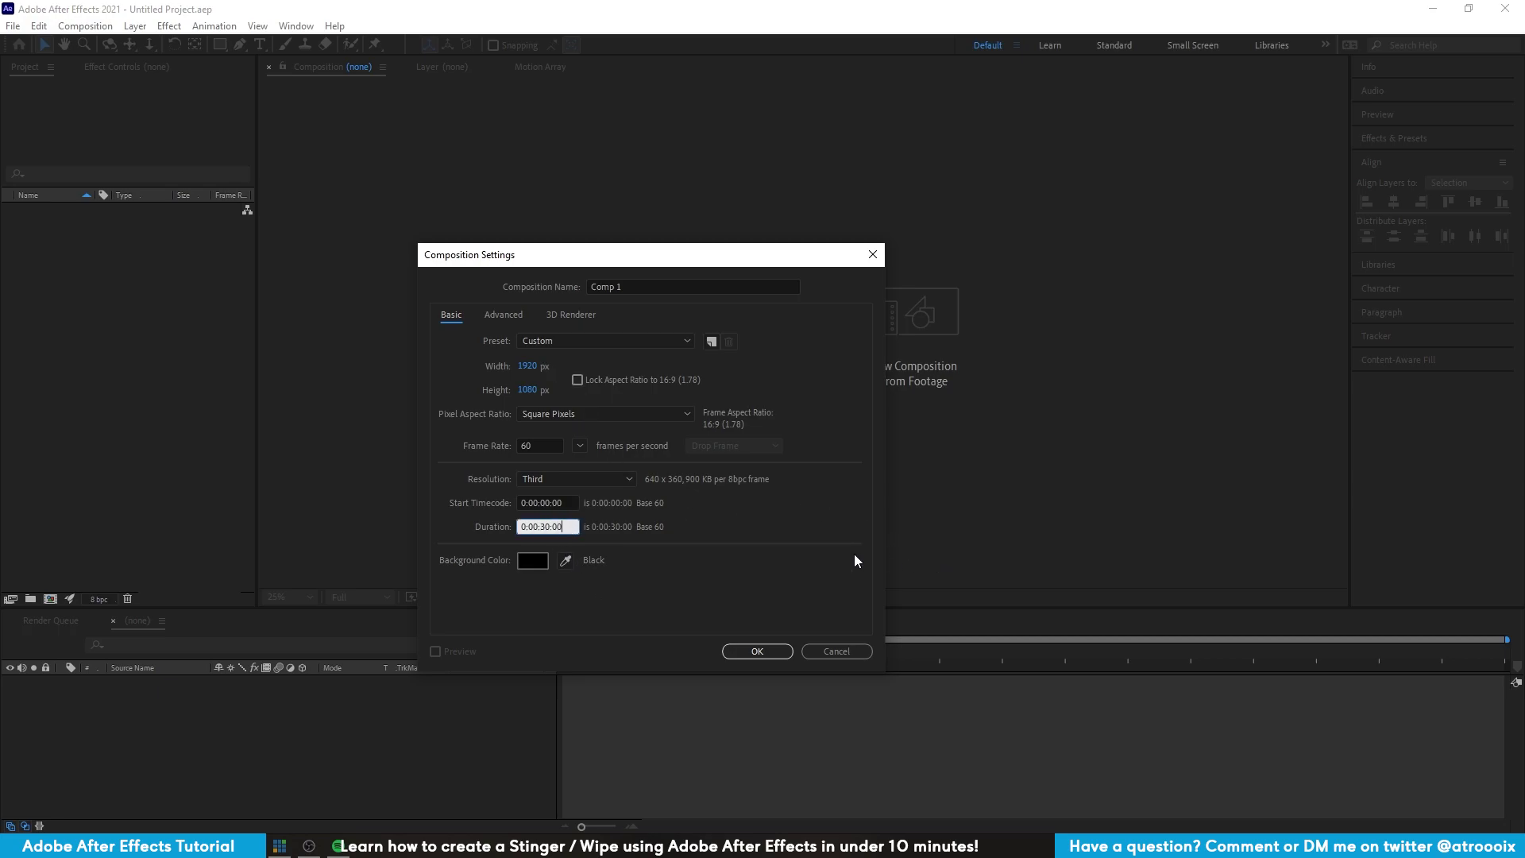
- Create Comp 1 and display its empty frame over the transparency checkerboard
click(758, 653)
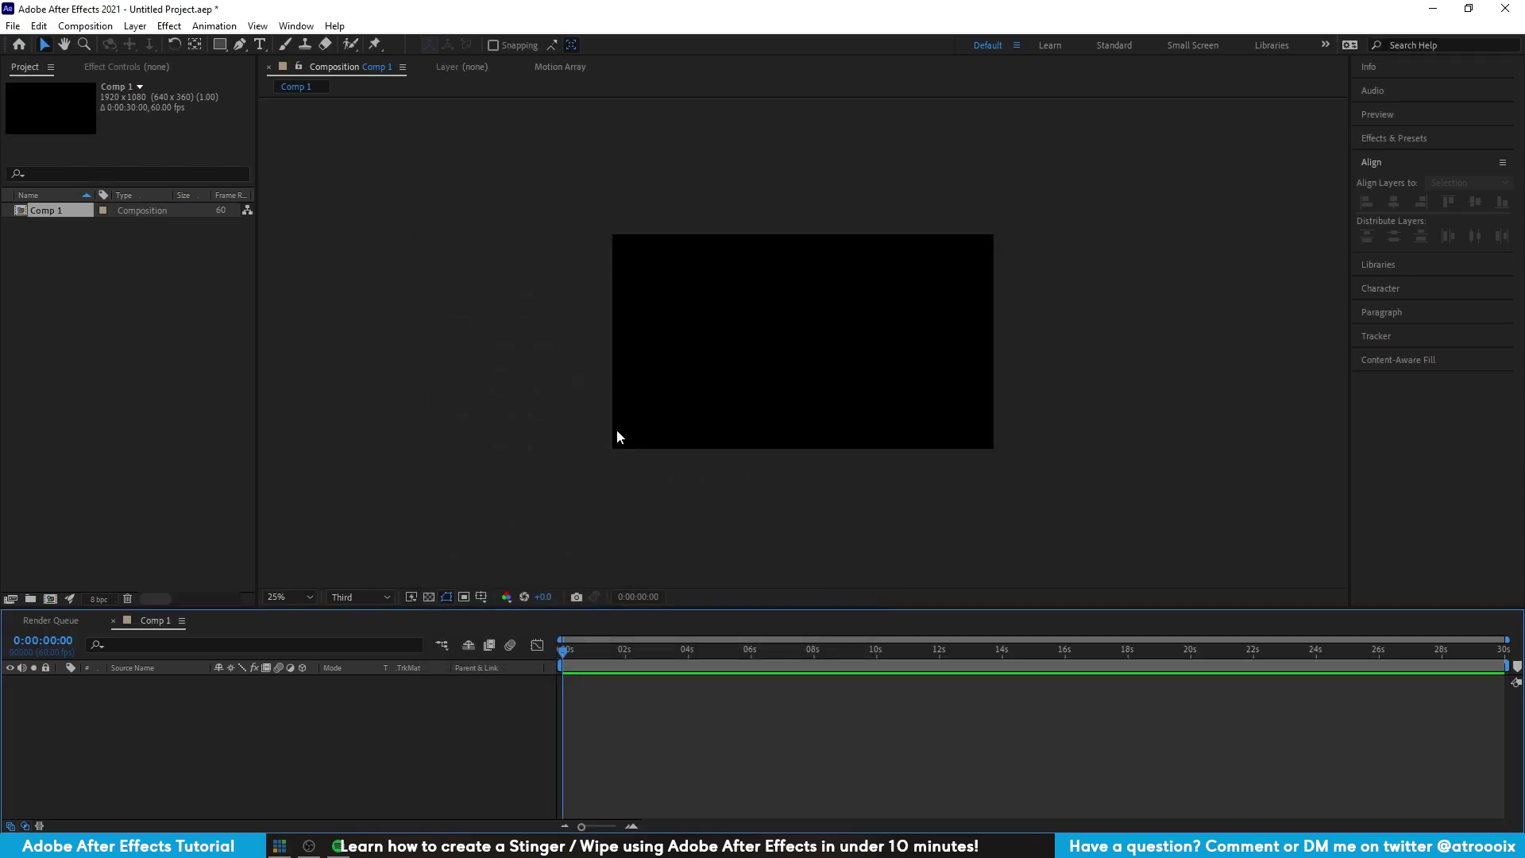
scroll(818, 440, up, 2)
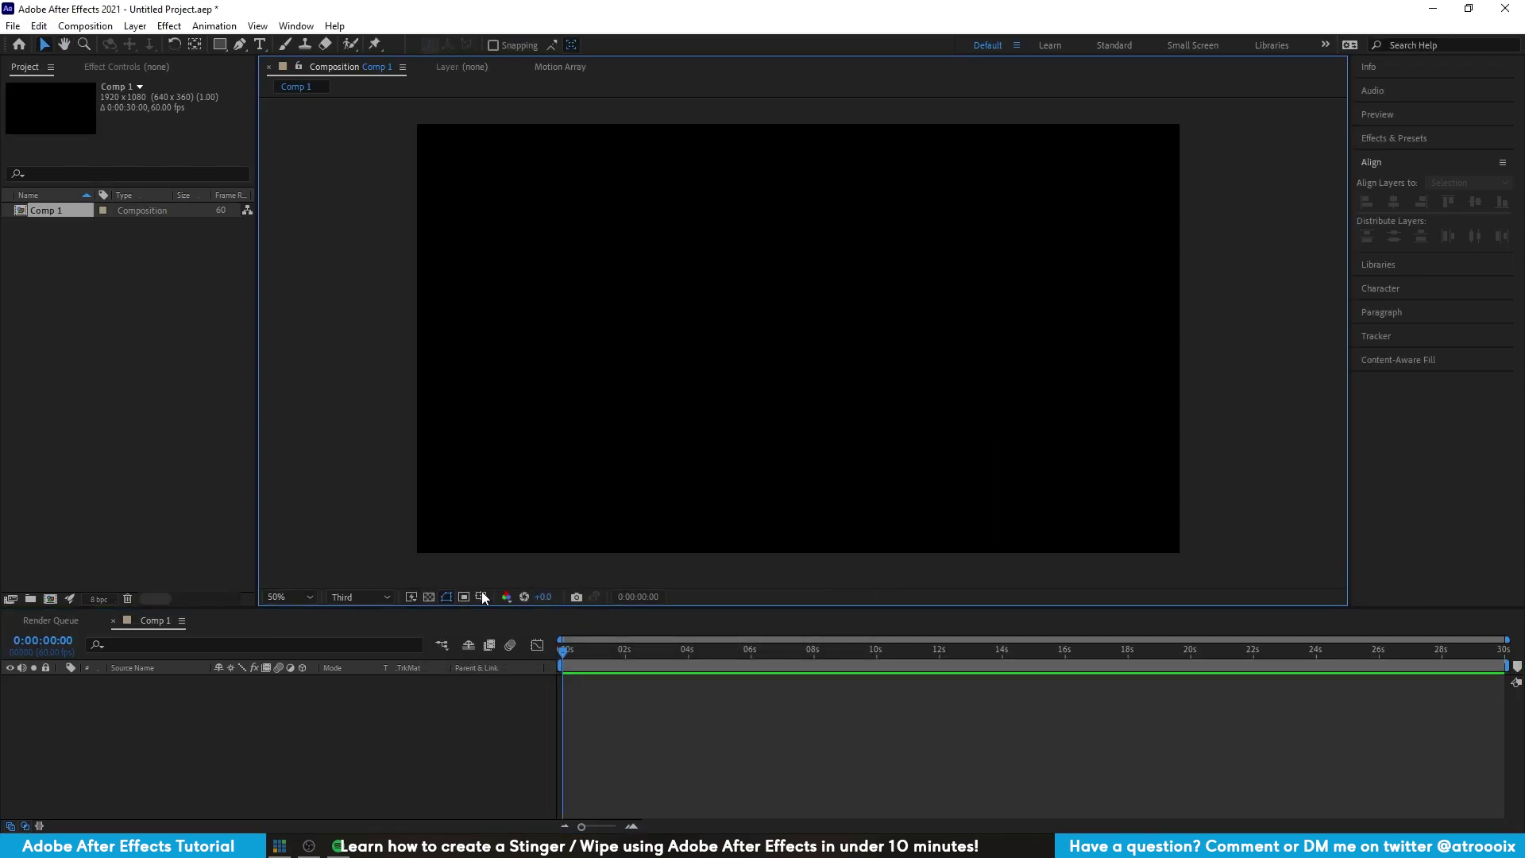
click(430, 595)
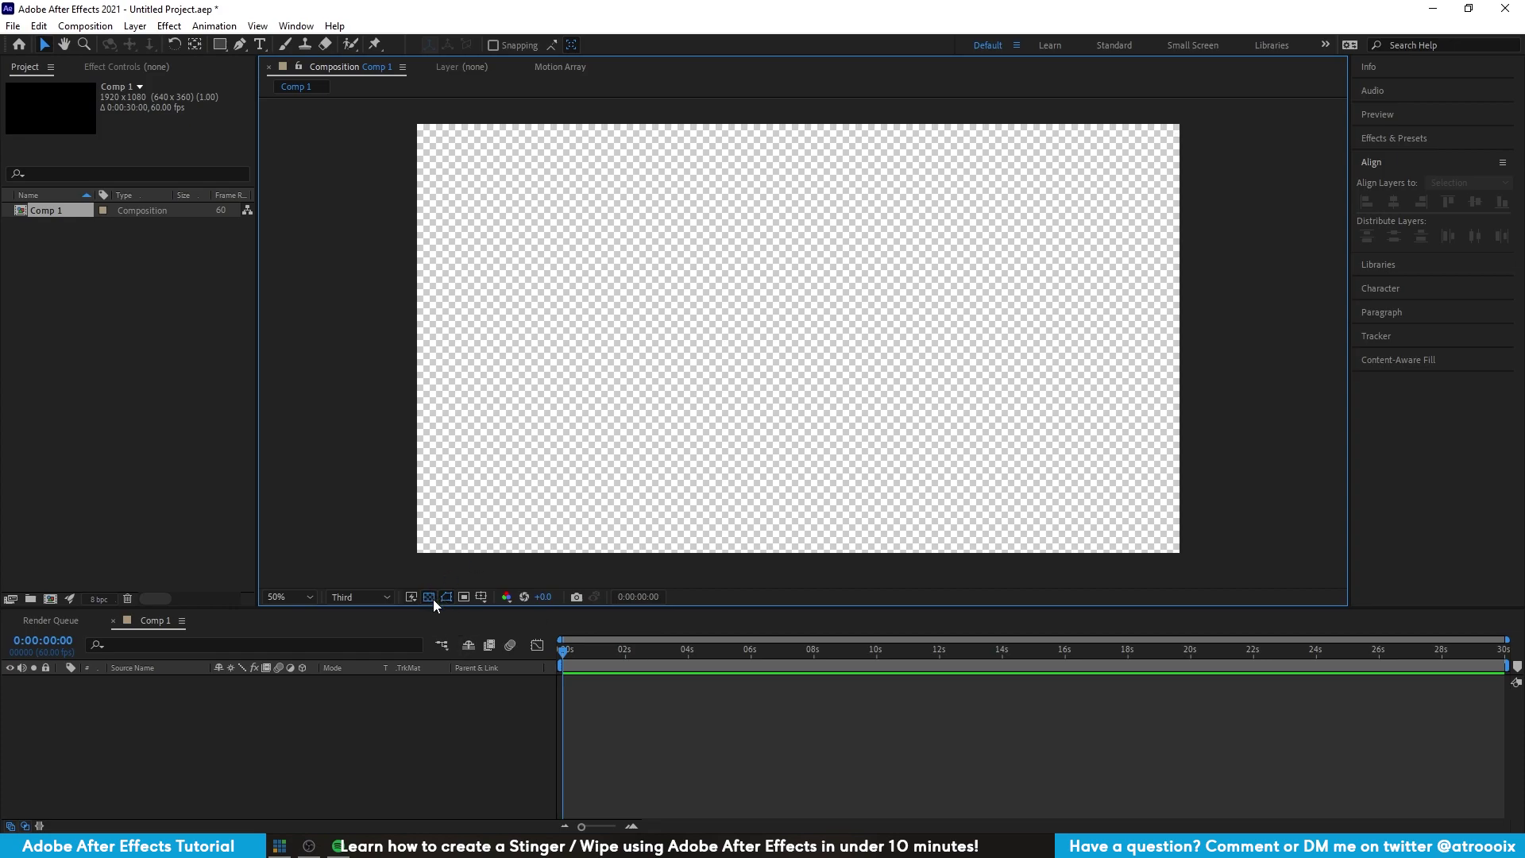
click(430, 597)
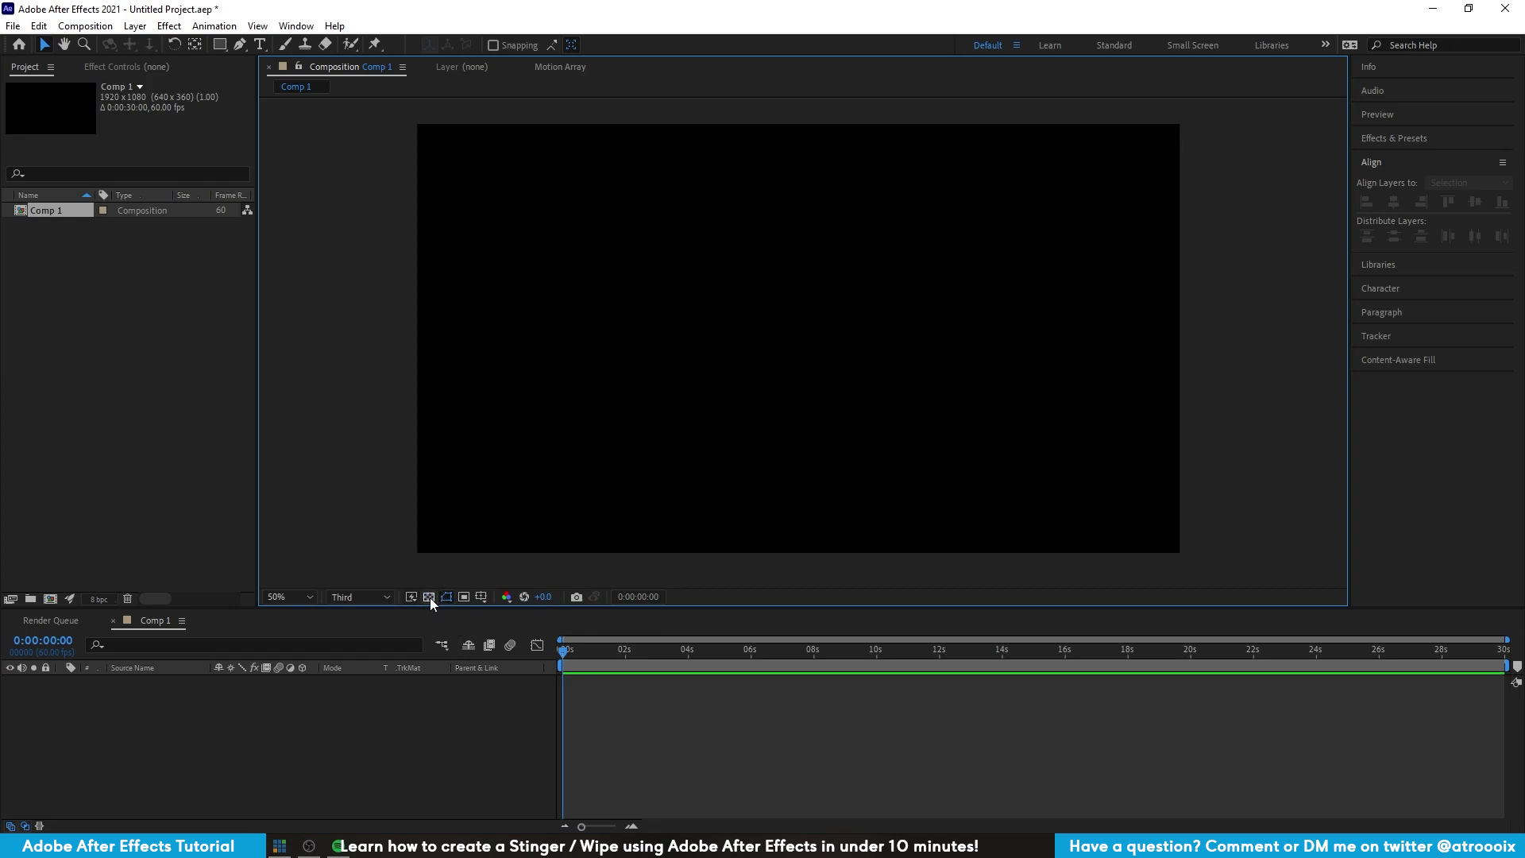
click(429, 598)
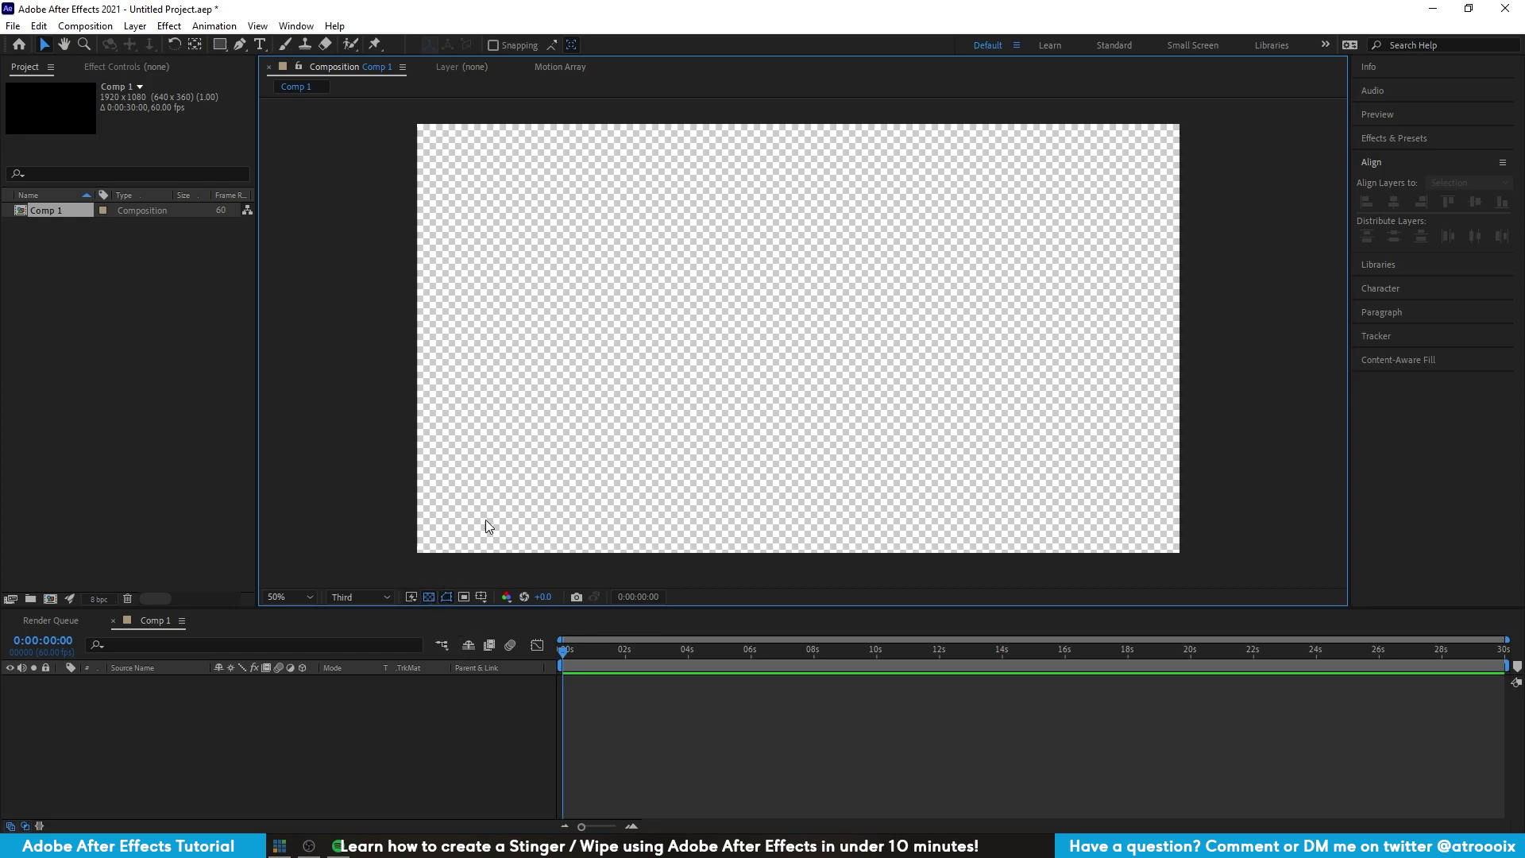
- Add a full-frame royal blue solid to Comp 1 via New > Solid
right_click(587, 695)
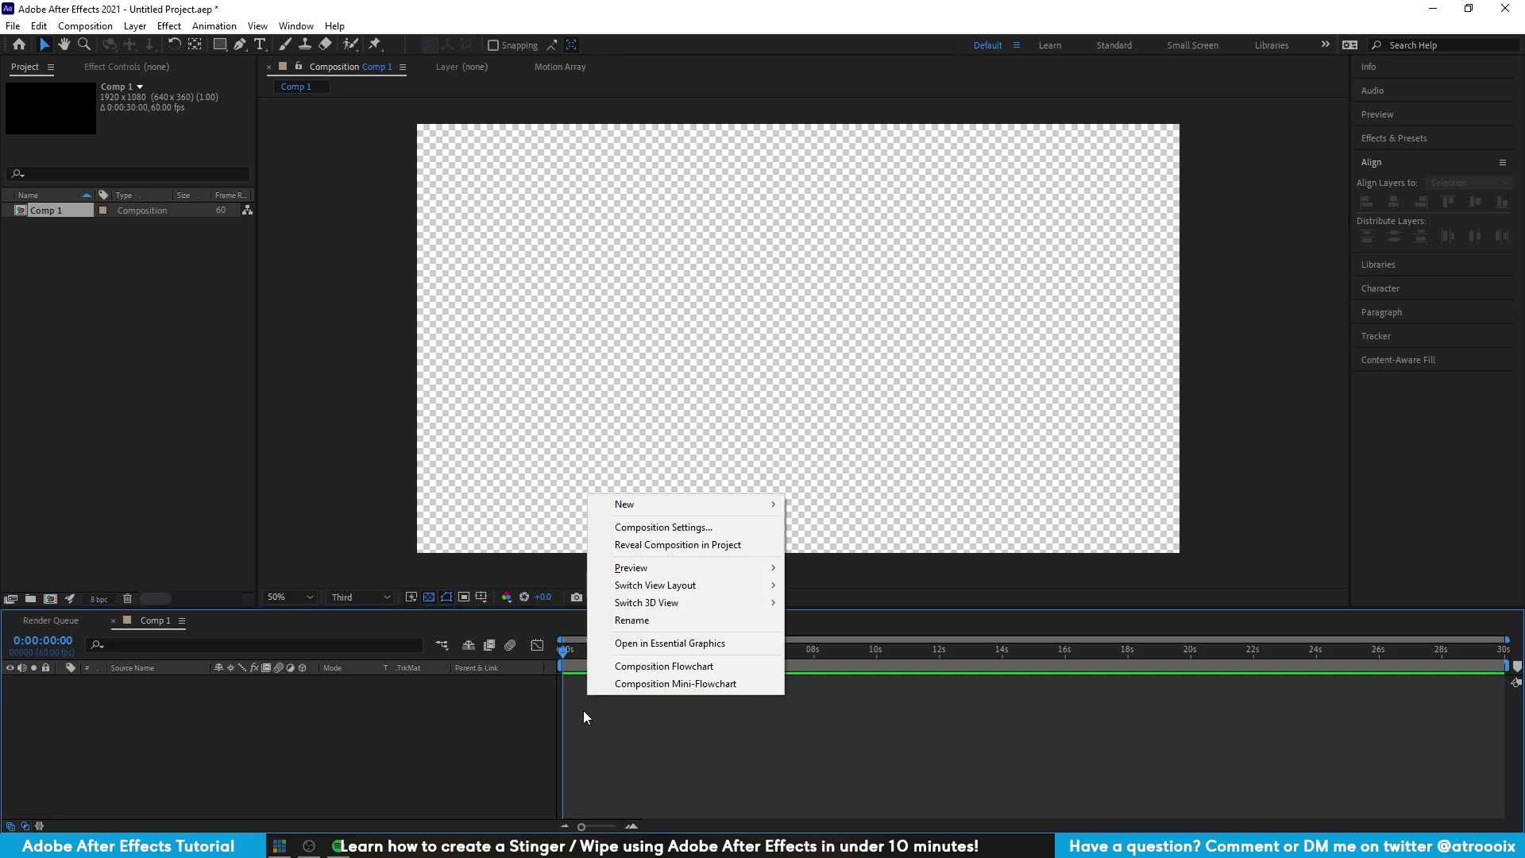
mouse_move(664, 502)
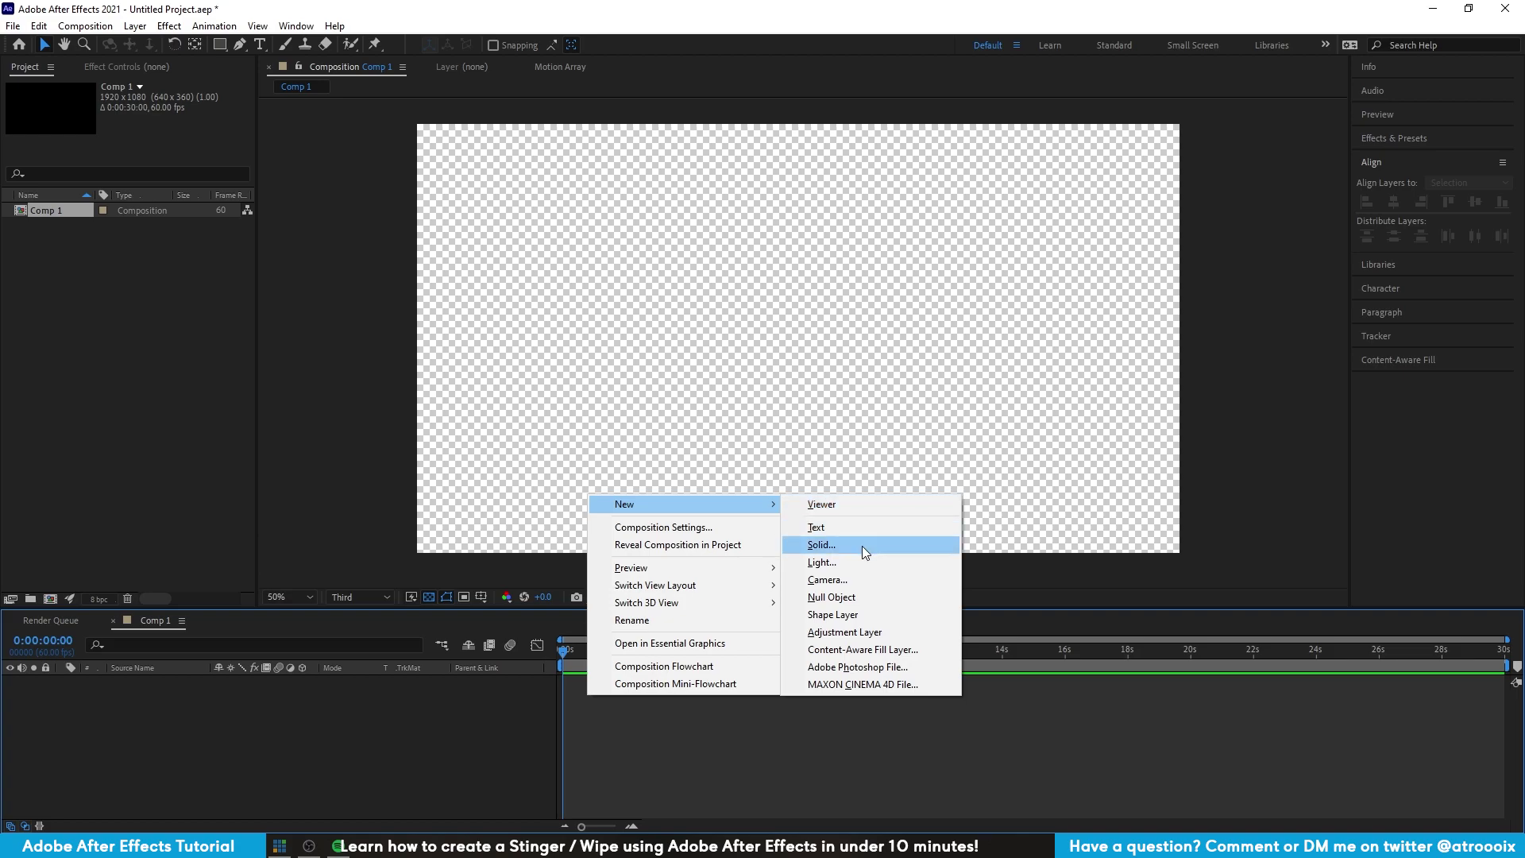
click(822, 545)
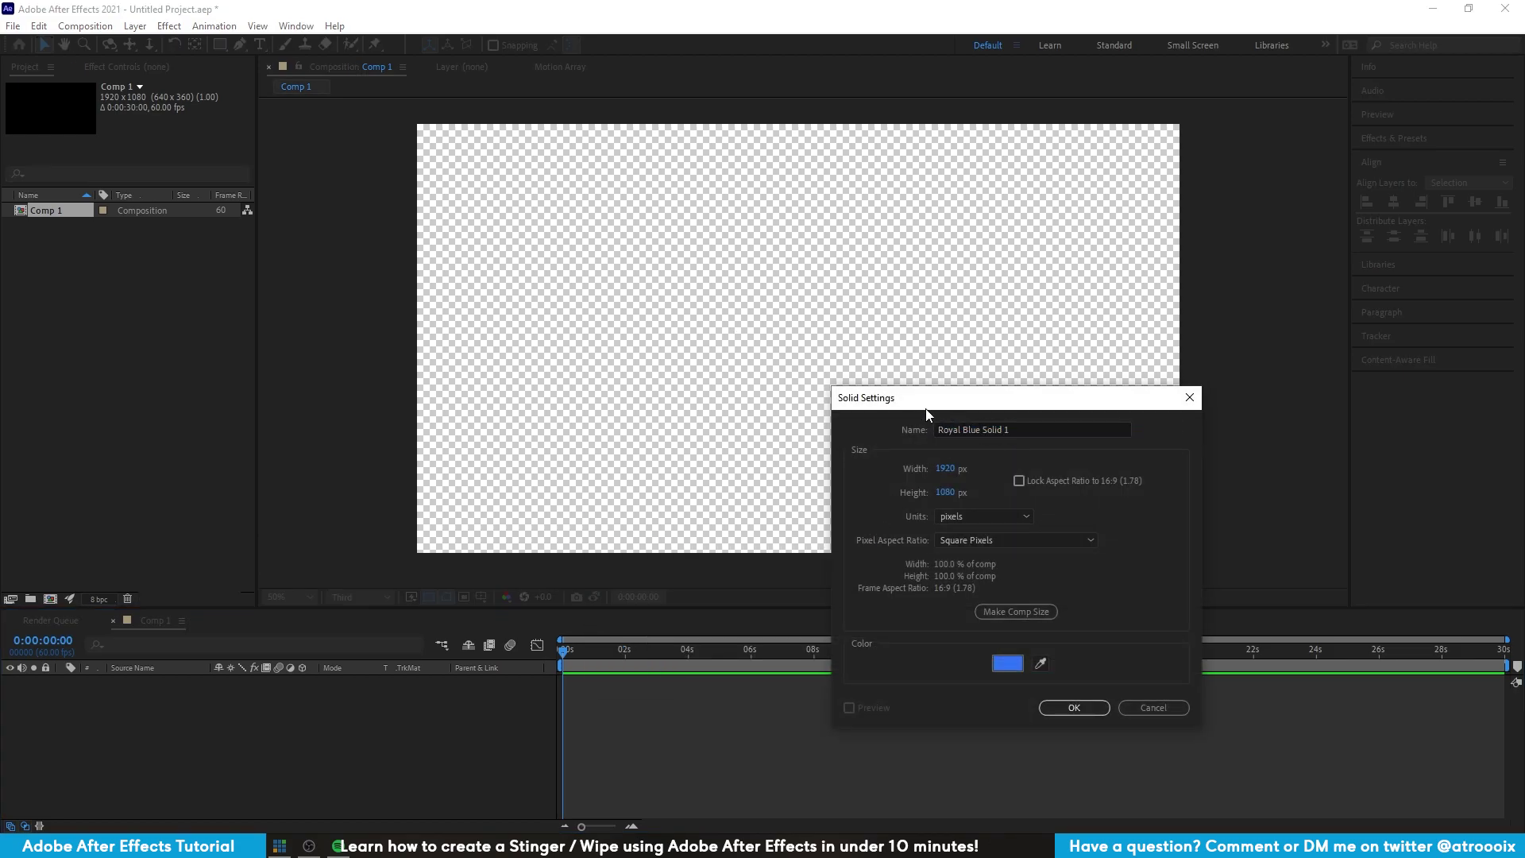
drag(926, 408, 642, 240)
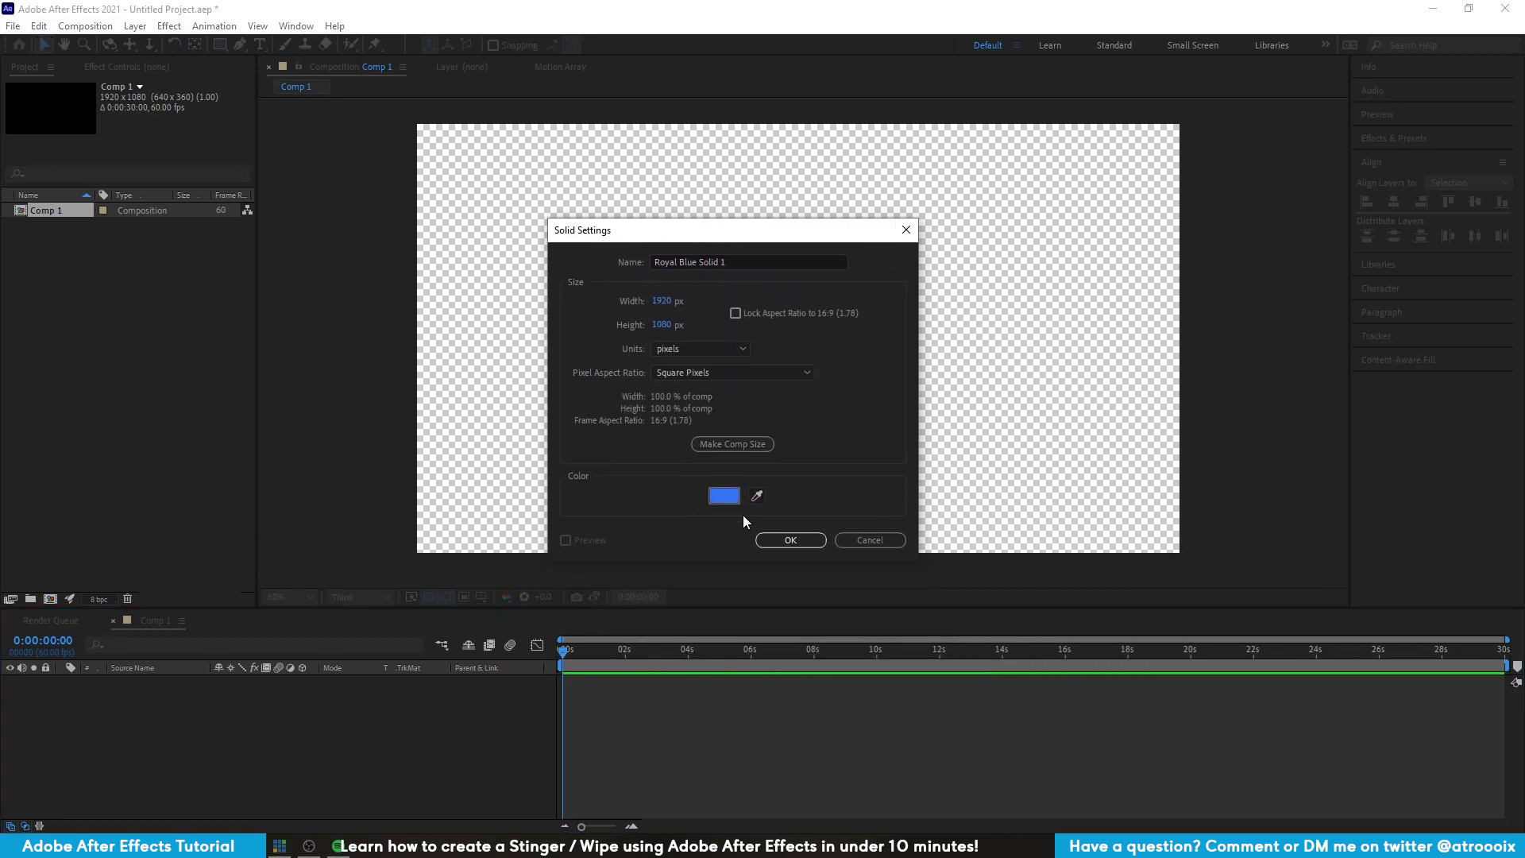
click(784, 539)
- Add a second full-frame solid coloured white (FFFFFF) above the blue one
right_click(617, 714)
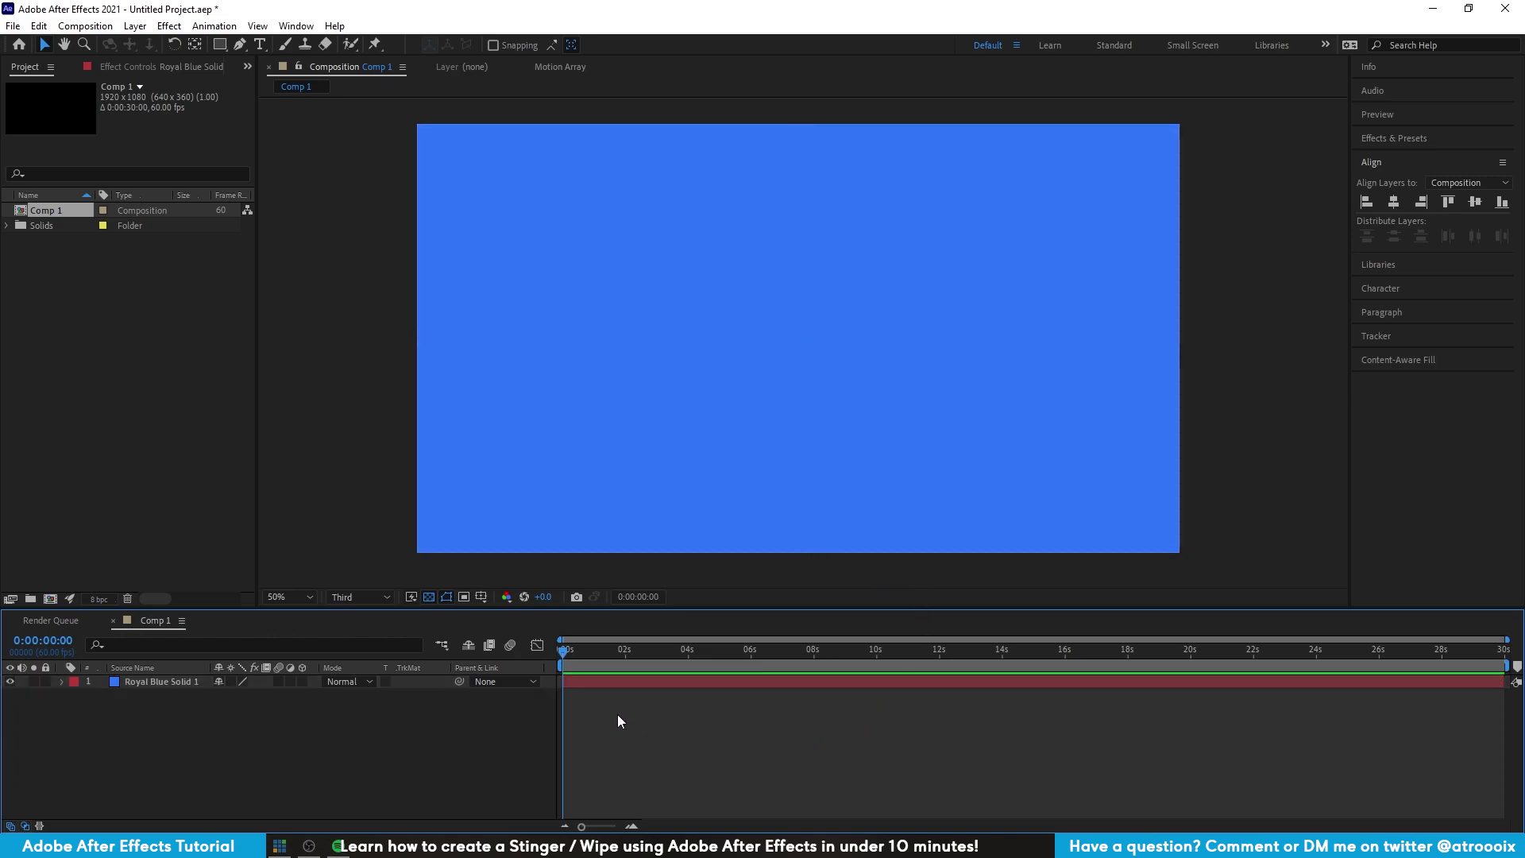
mouse_move(653, 515)
click(838, 561)
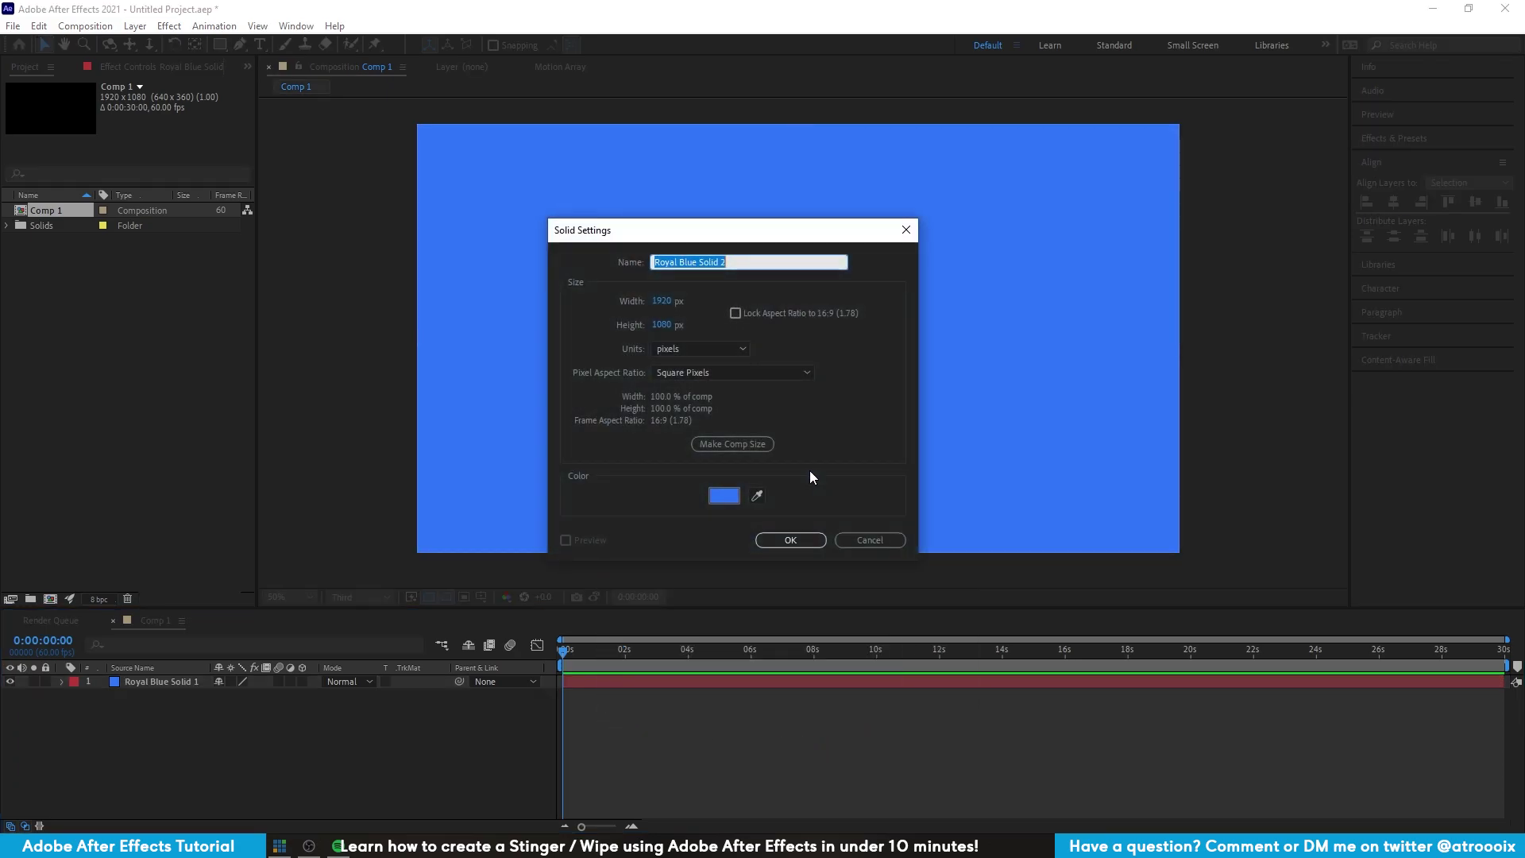
click(724, 498)
click(1061, 504)
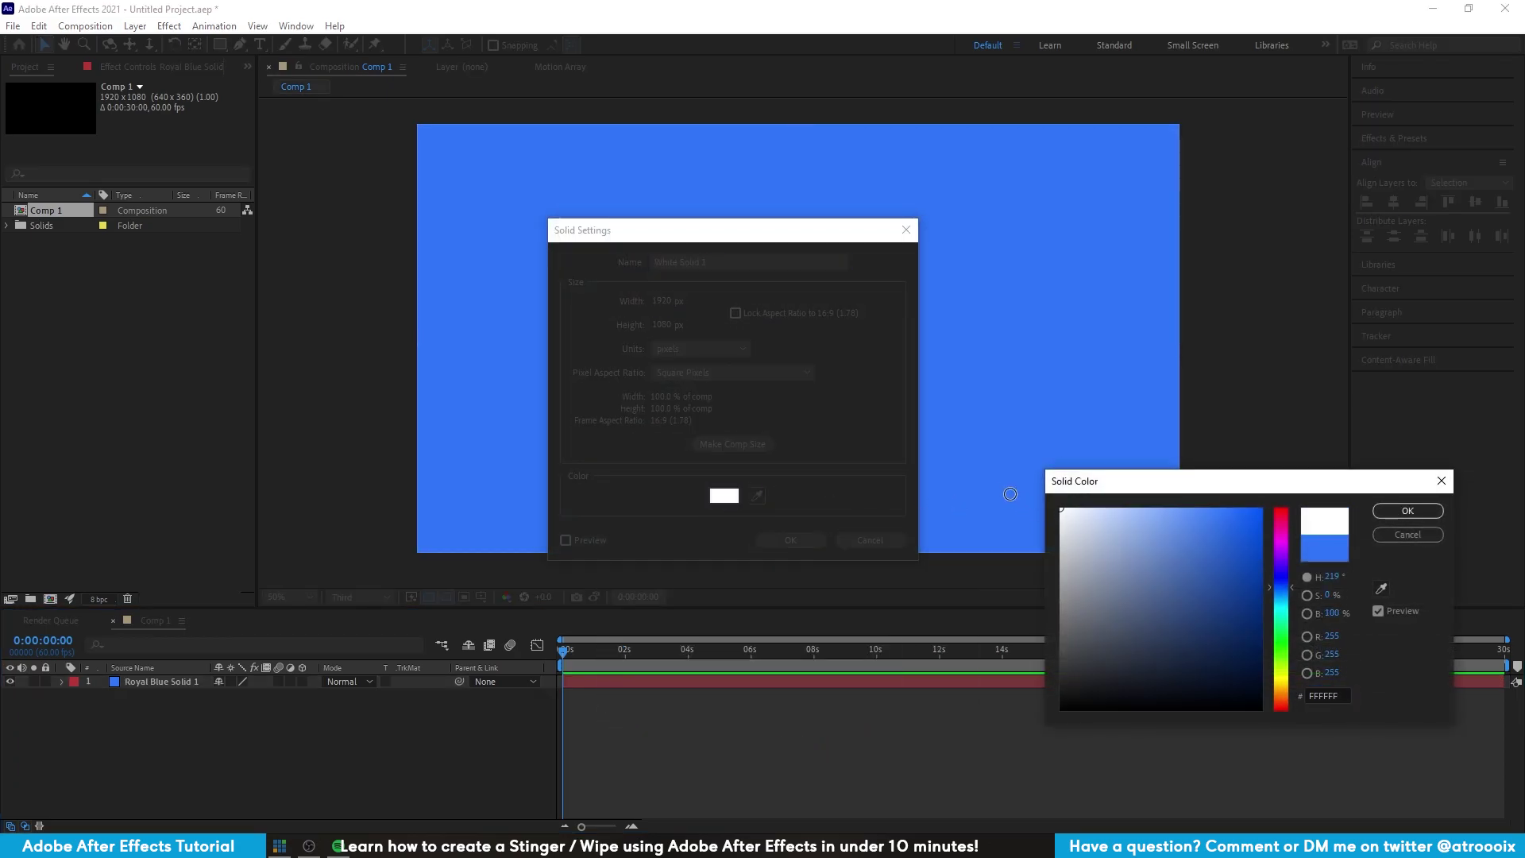
click(1407, 512)
click(802, 544)
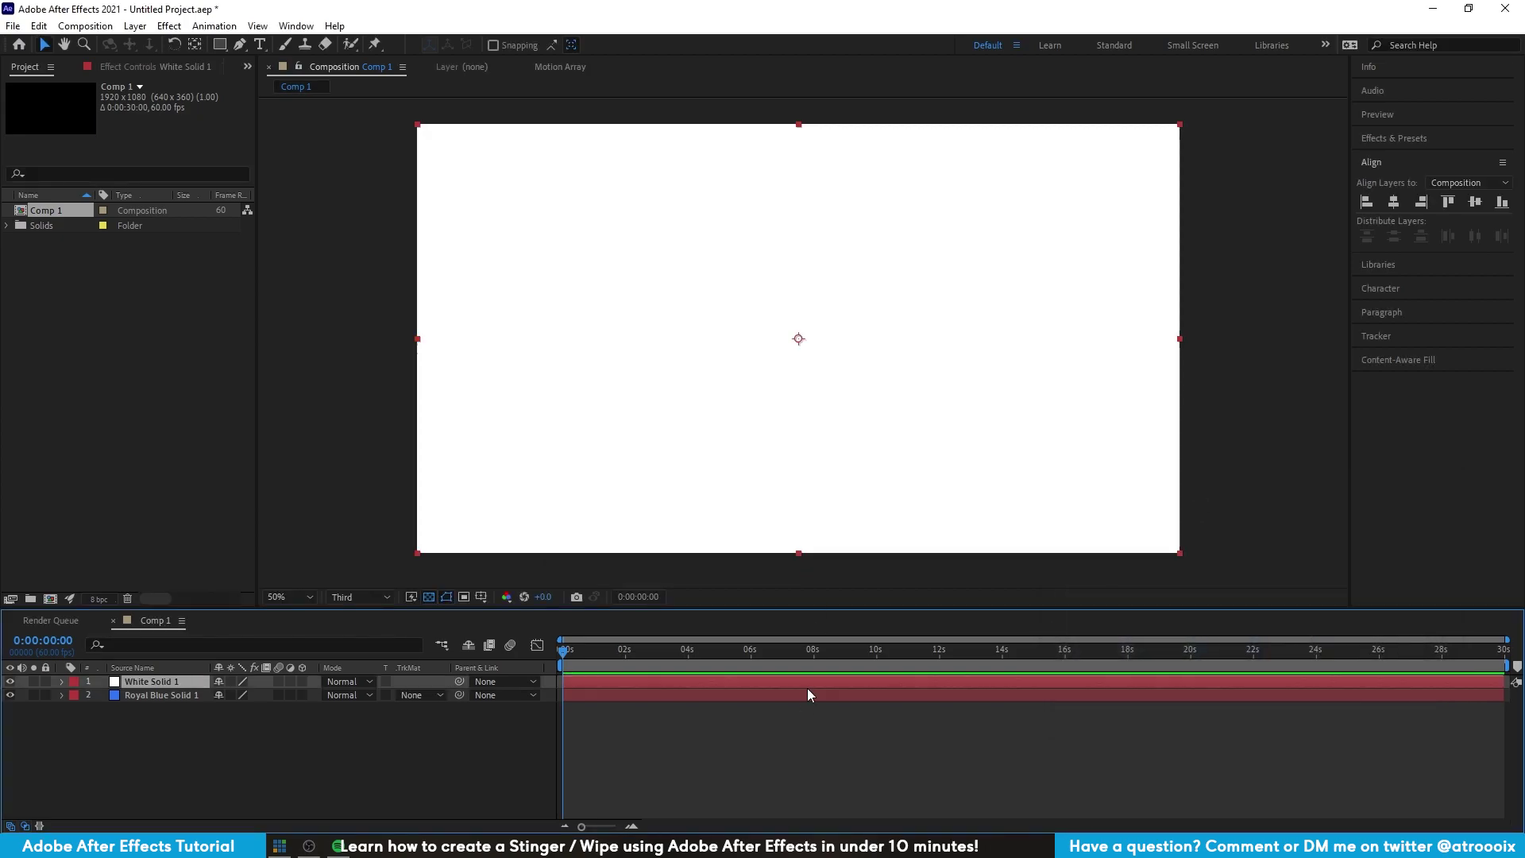
- At time zero, hide White Solid 1, select Royal Blue Solid 1 and zoom to 25%
click(582, 651)
drag(582, 653, 580, 653)
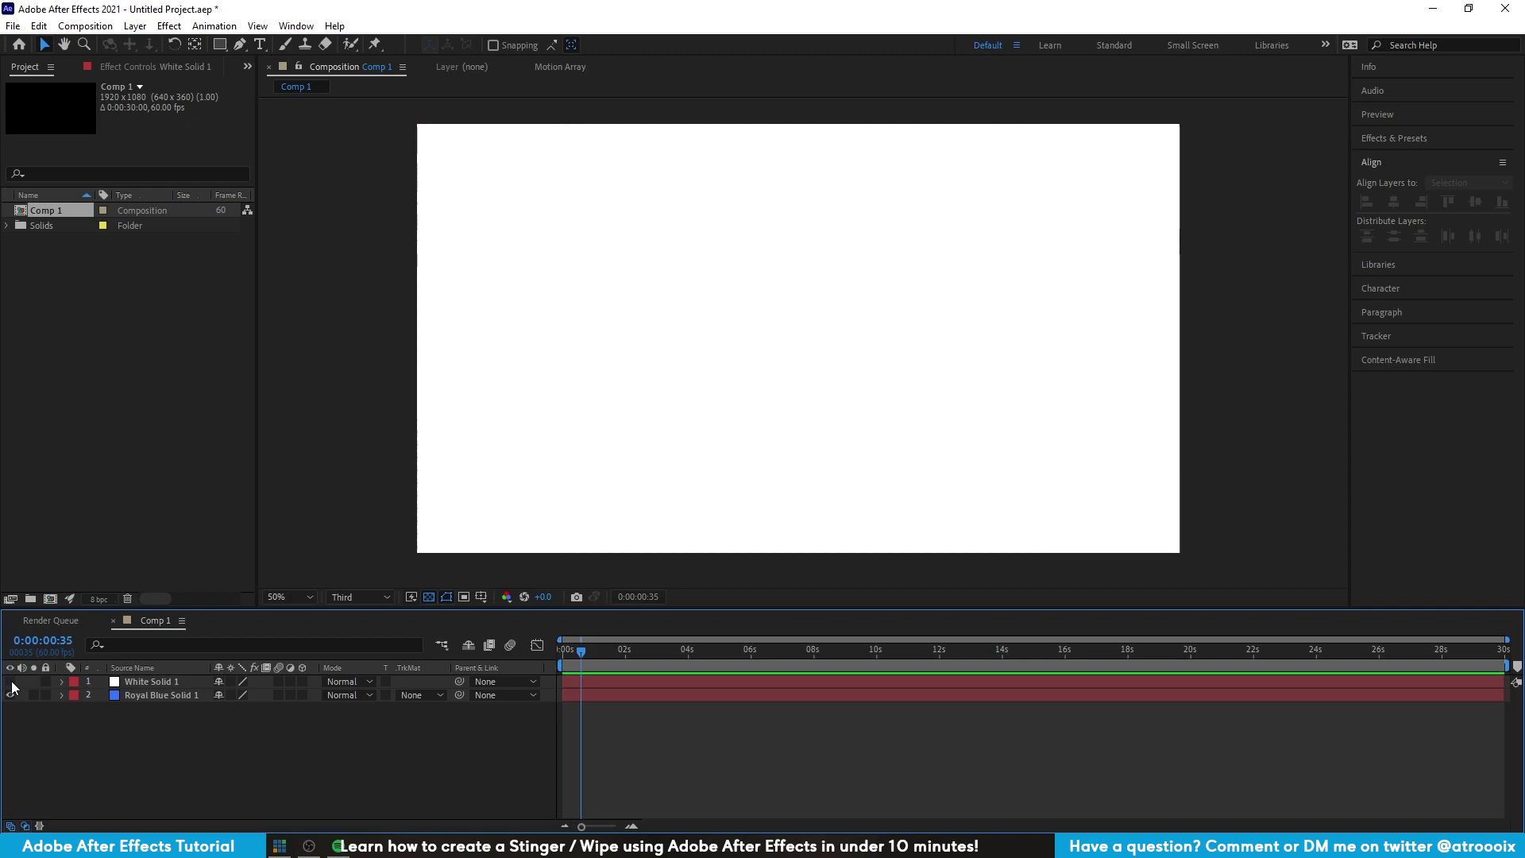
click(11, 682)
click(10, 695)
click(11, 695)
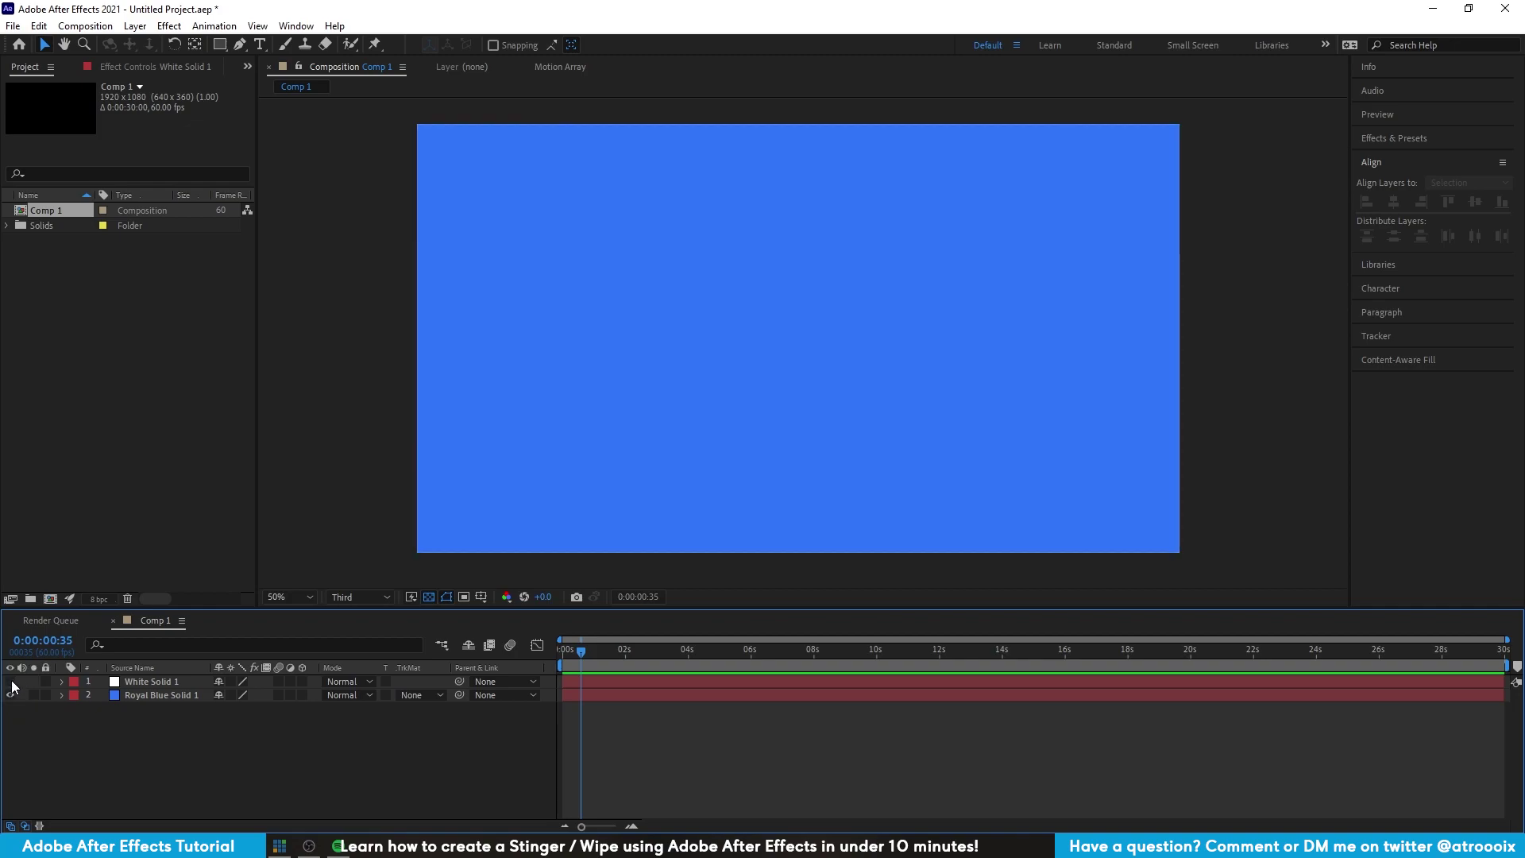
click(11, 682)
click(562, 649)
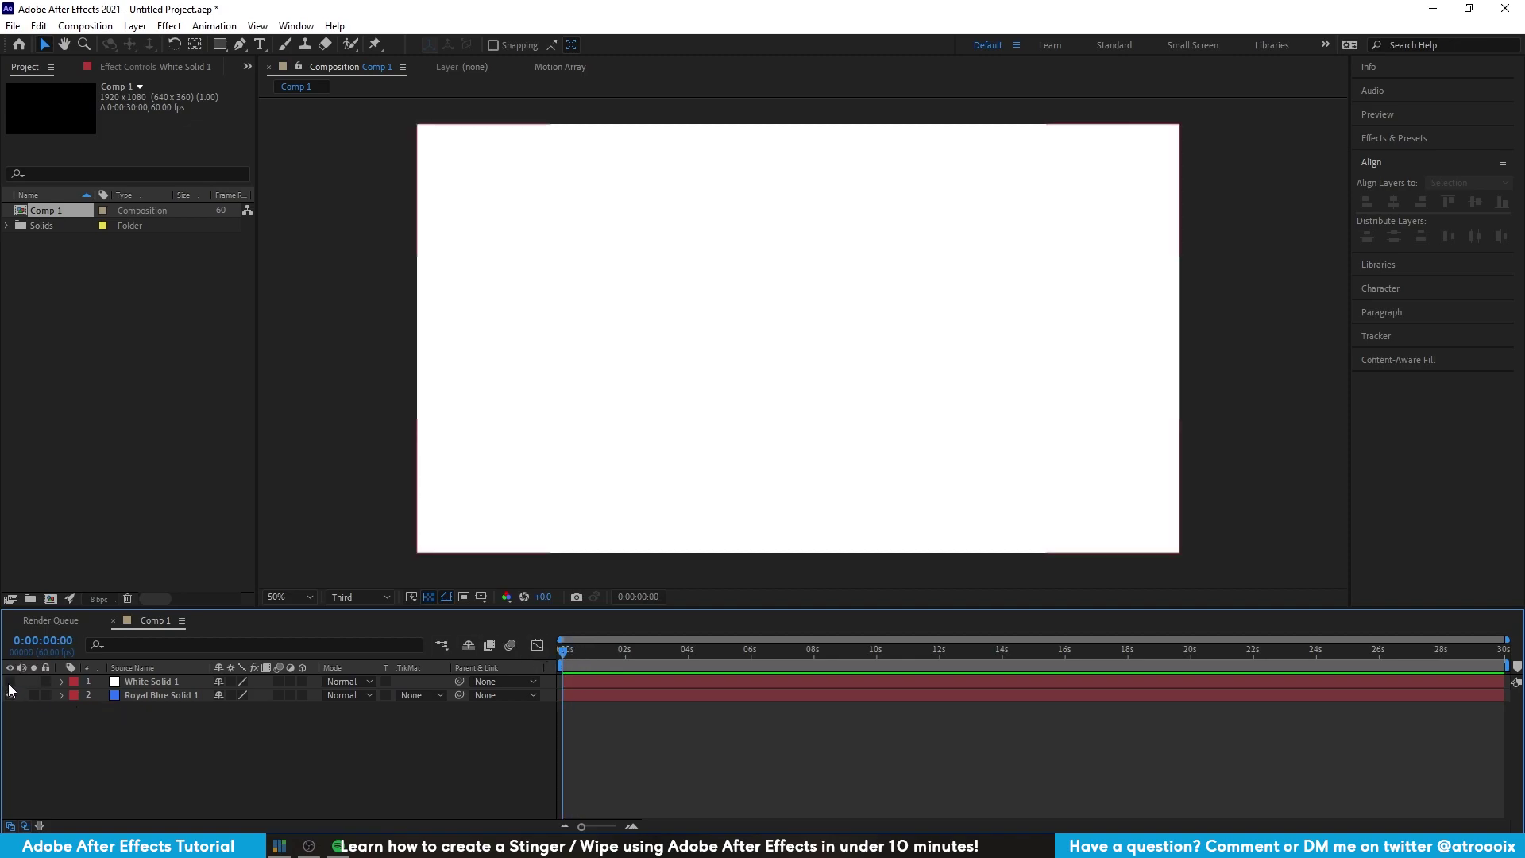
click(10, 682)
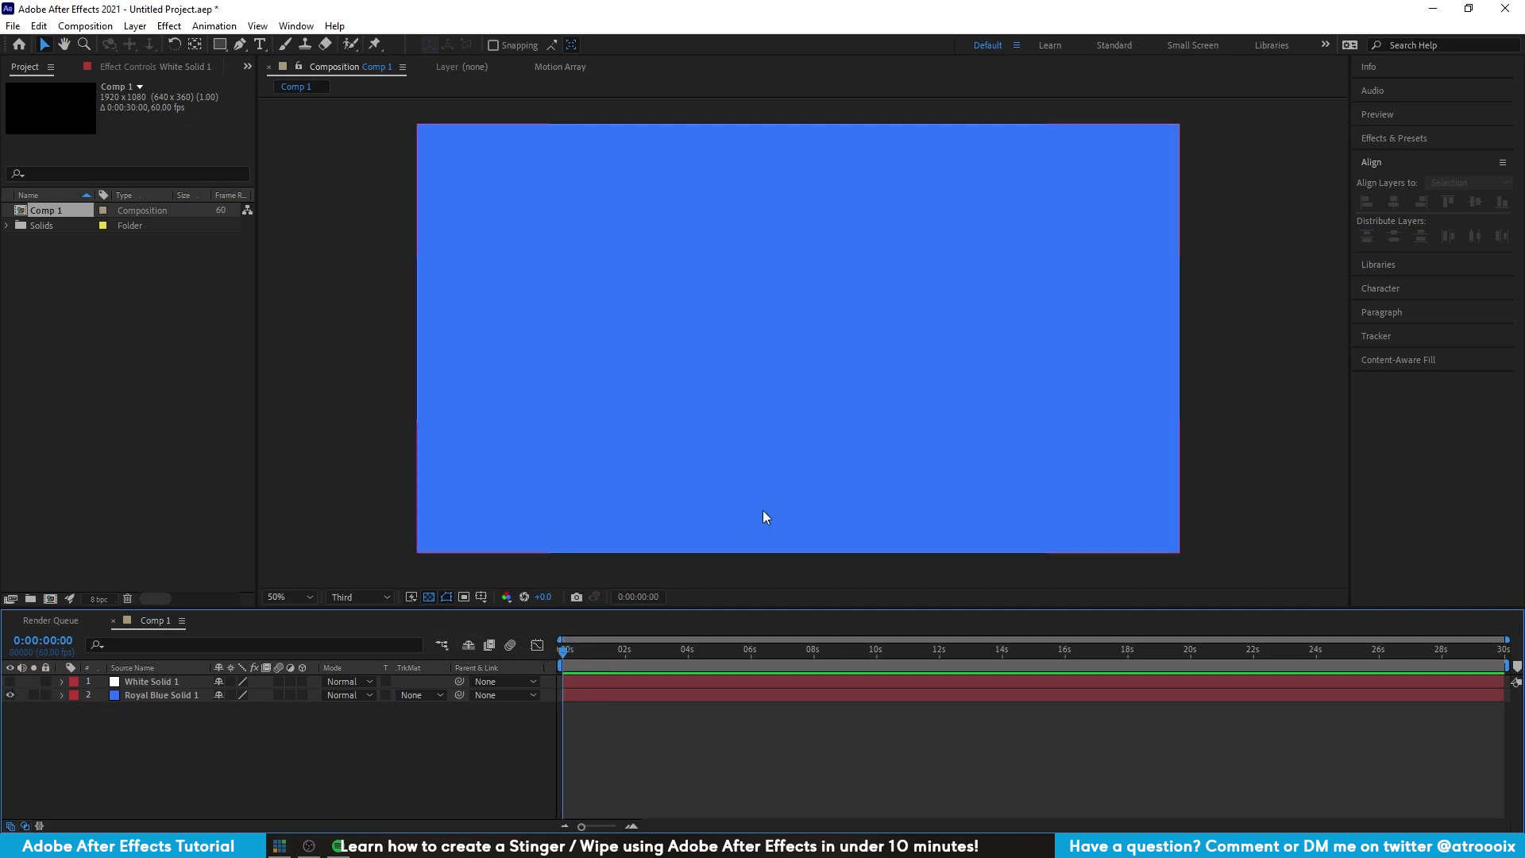
click(589, 695)
key(comma)
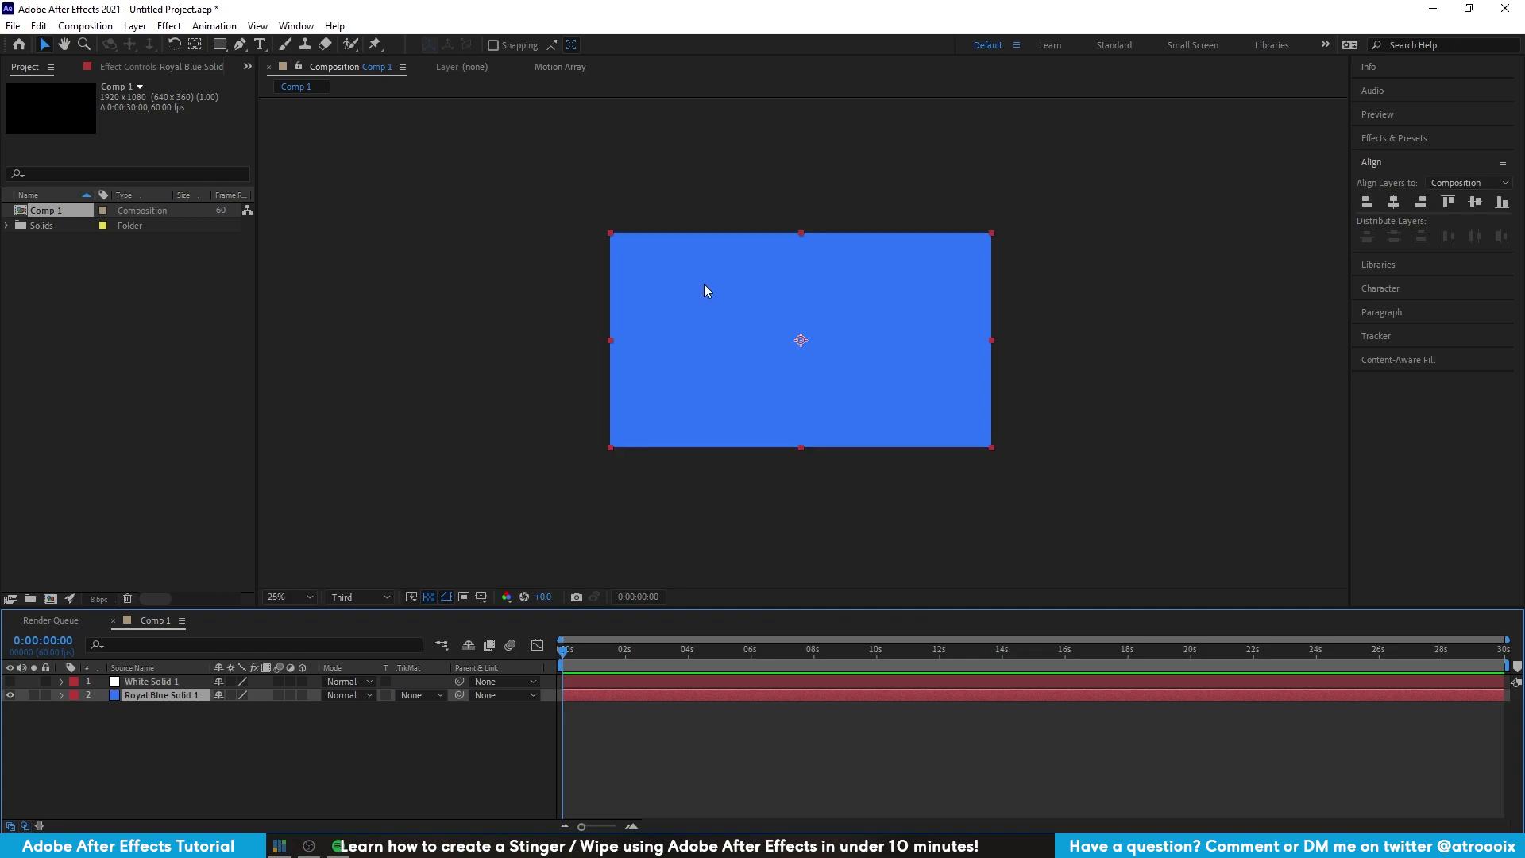
- Drag the blue solid's corner handle to scale it far beyond the frame
click(915, 310)
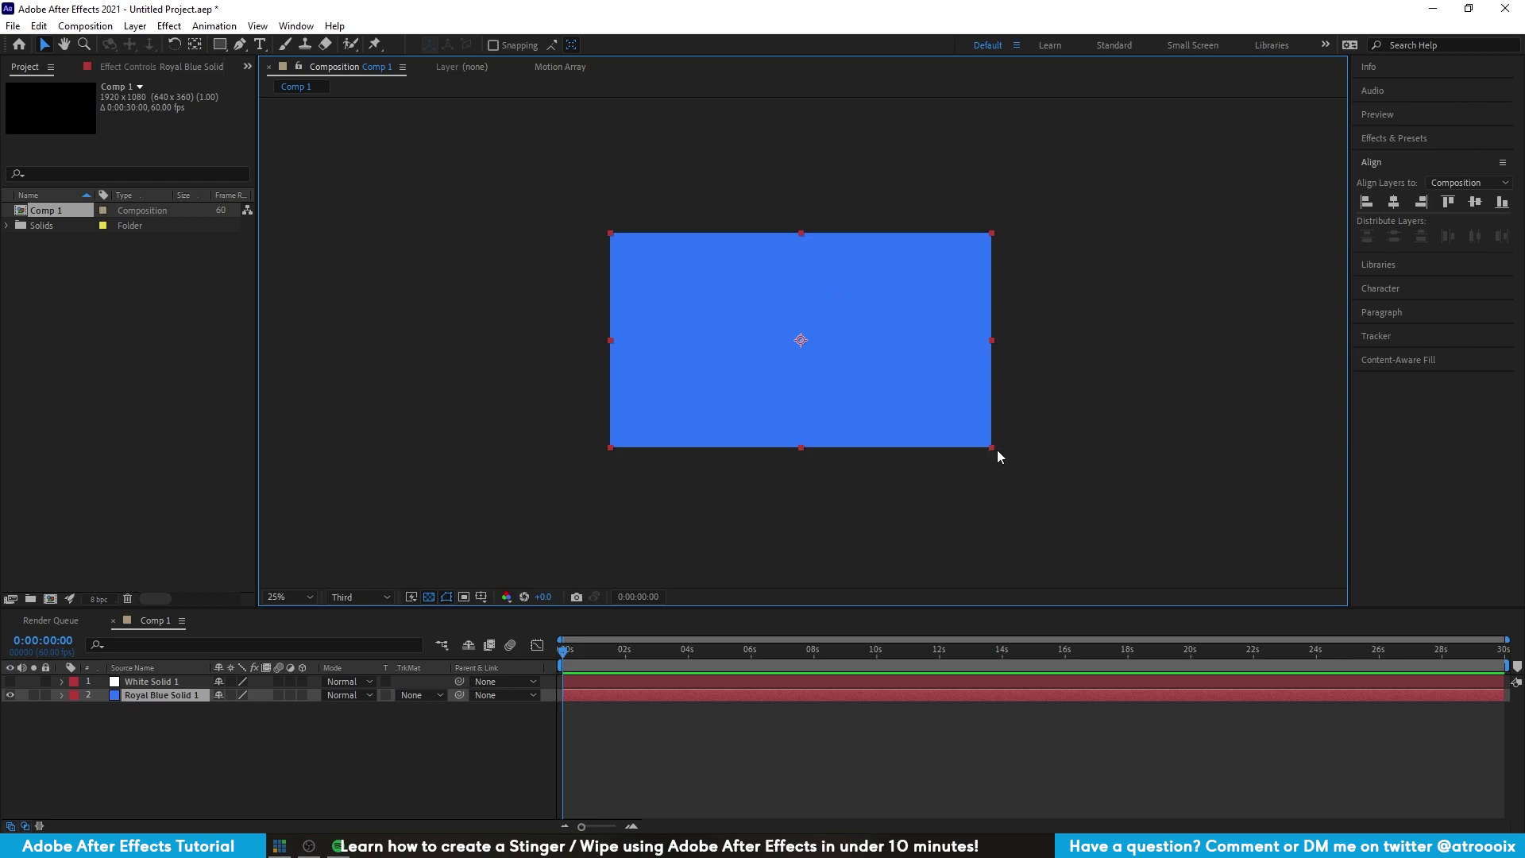
drag(991, 445, 1188, 569)
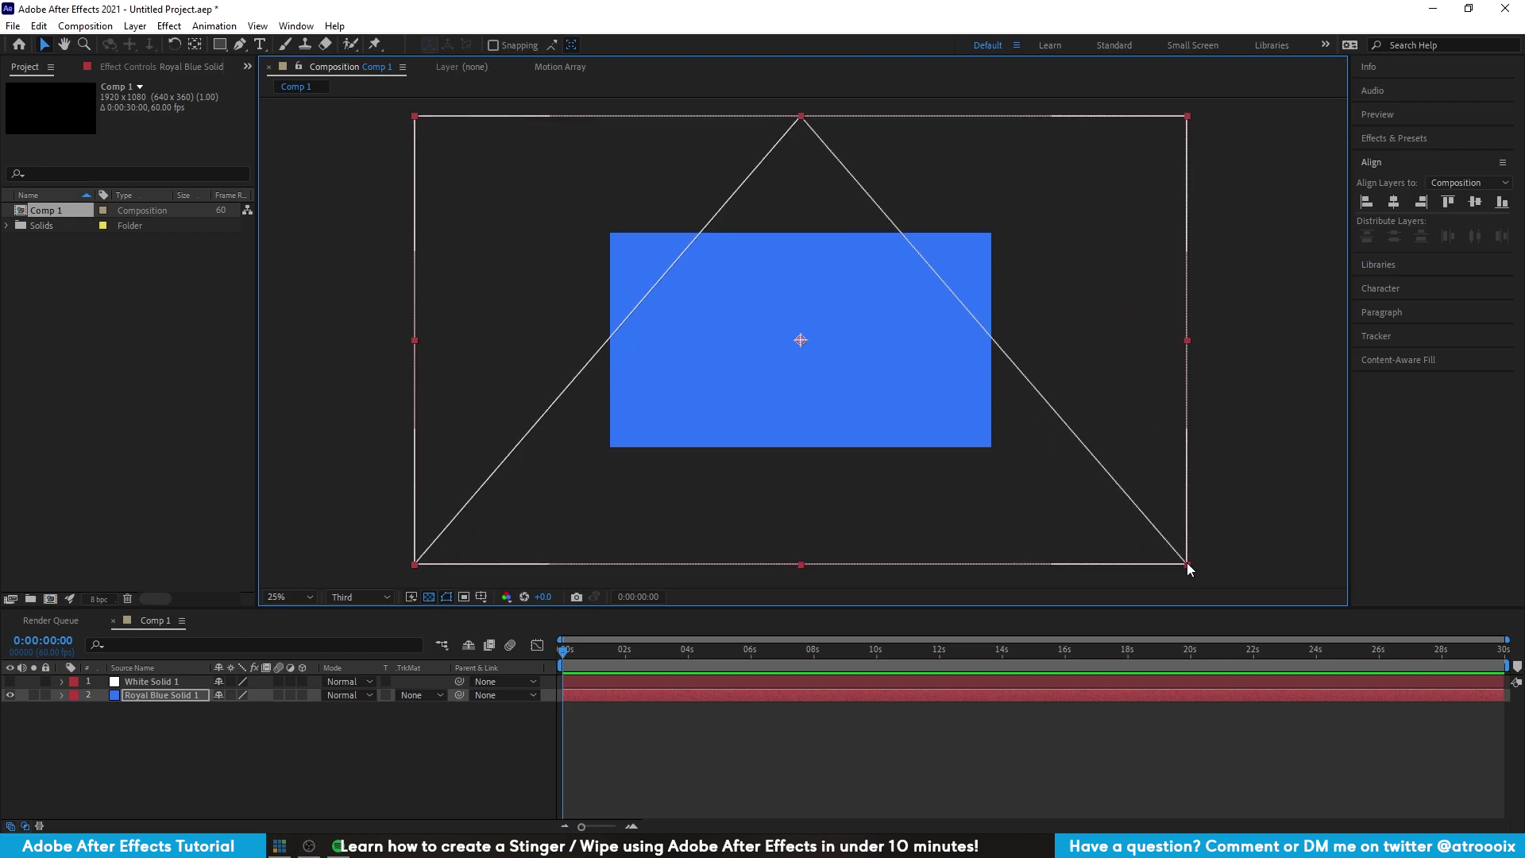
click(174, 44)
- Rotate the royal blue solid 45 degrees
click(481, 146)
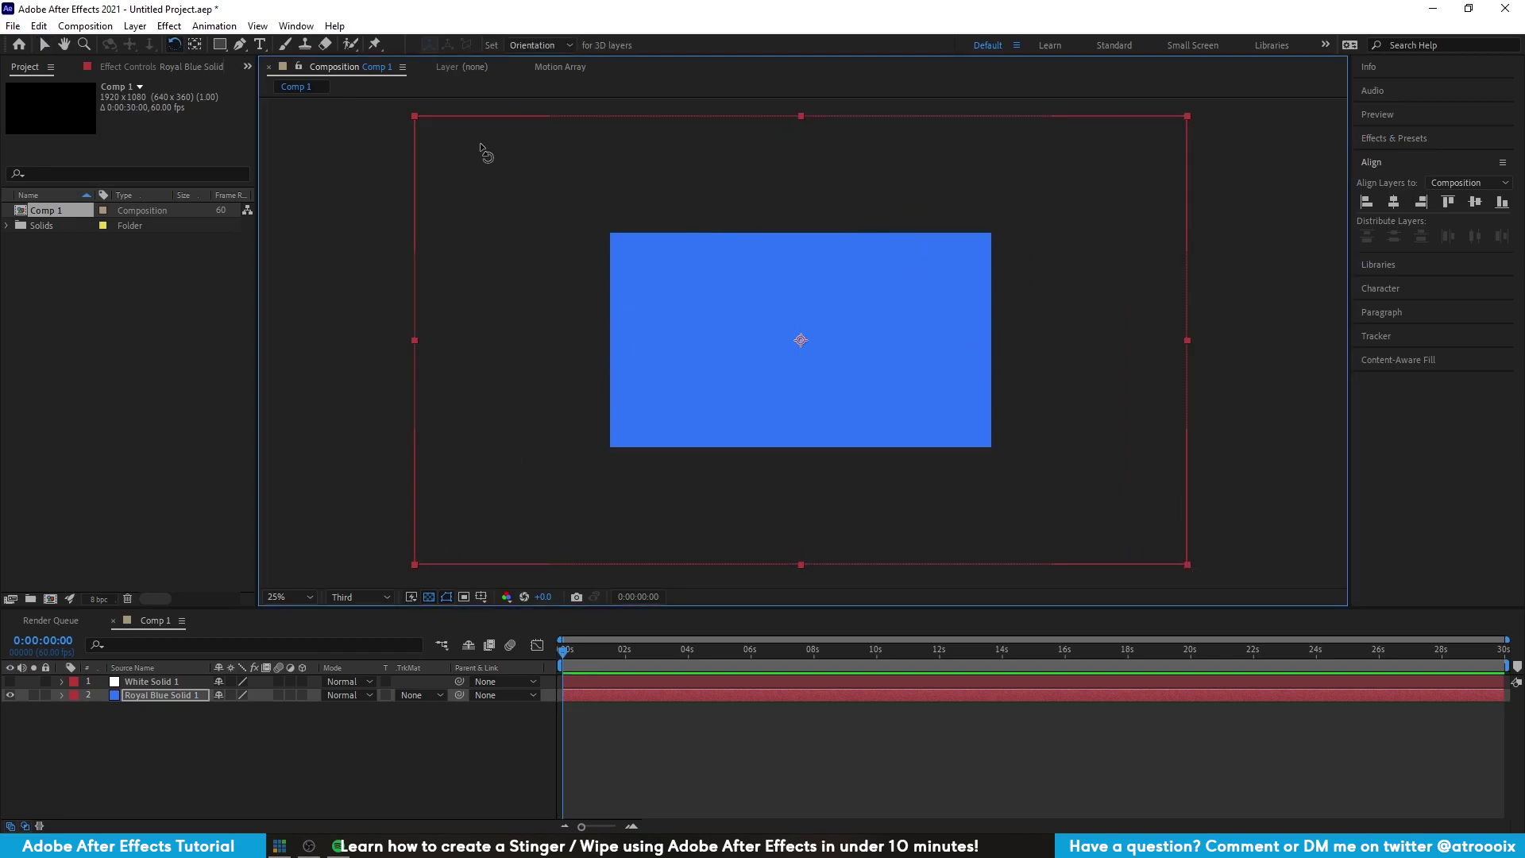
click(465, 140)
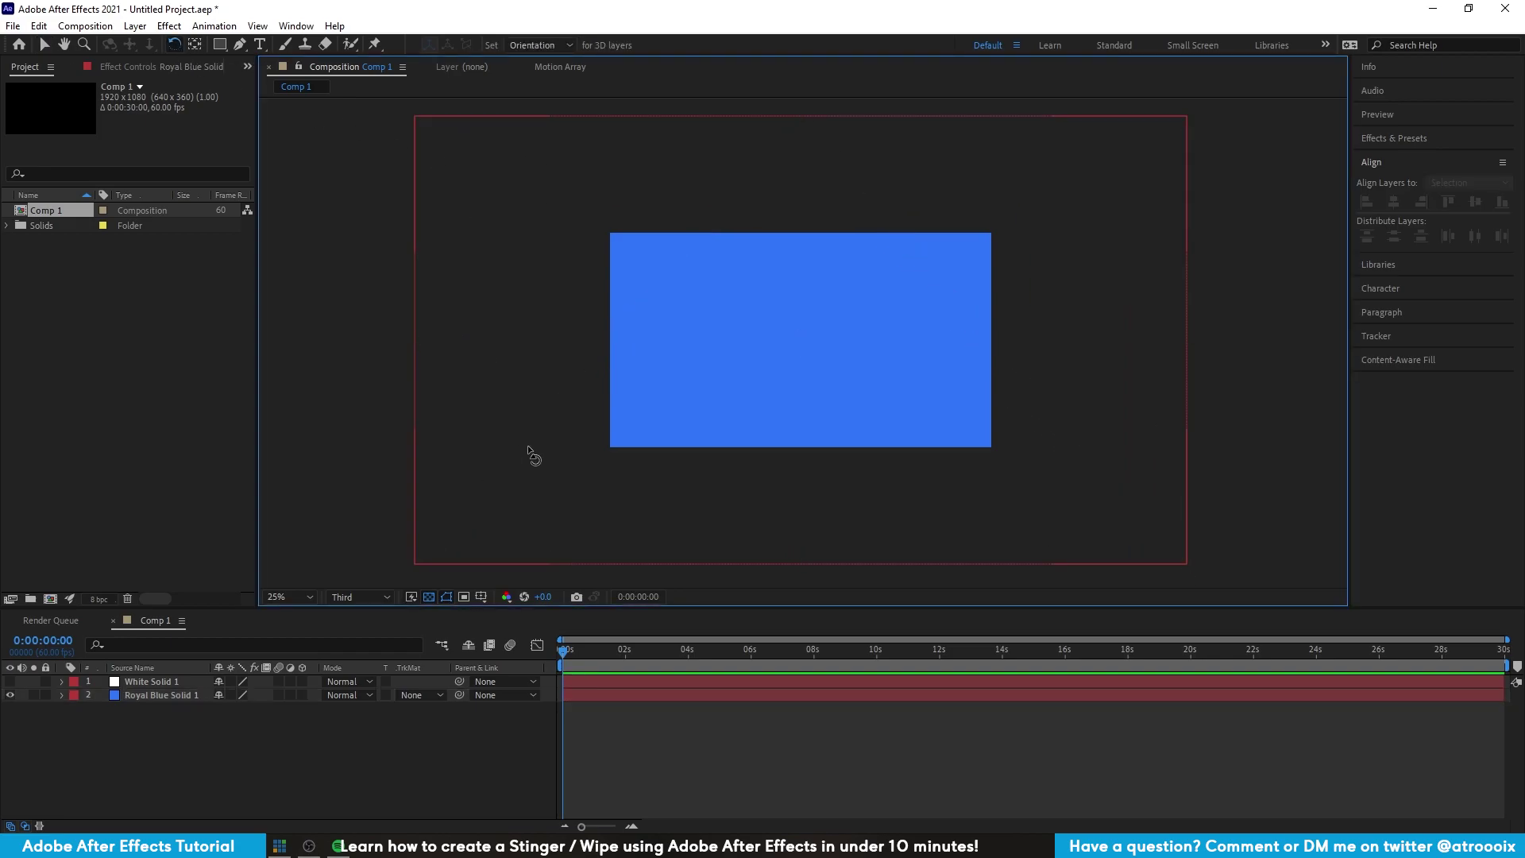
click(562, 287)
drag(1187, 116, 1020, 24)
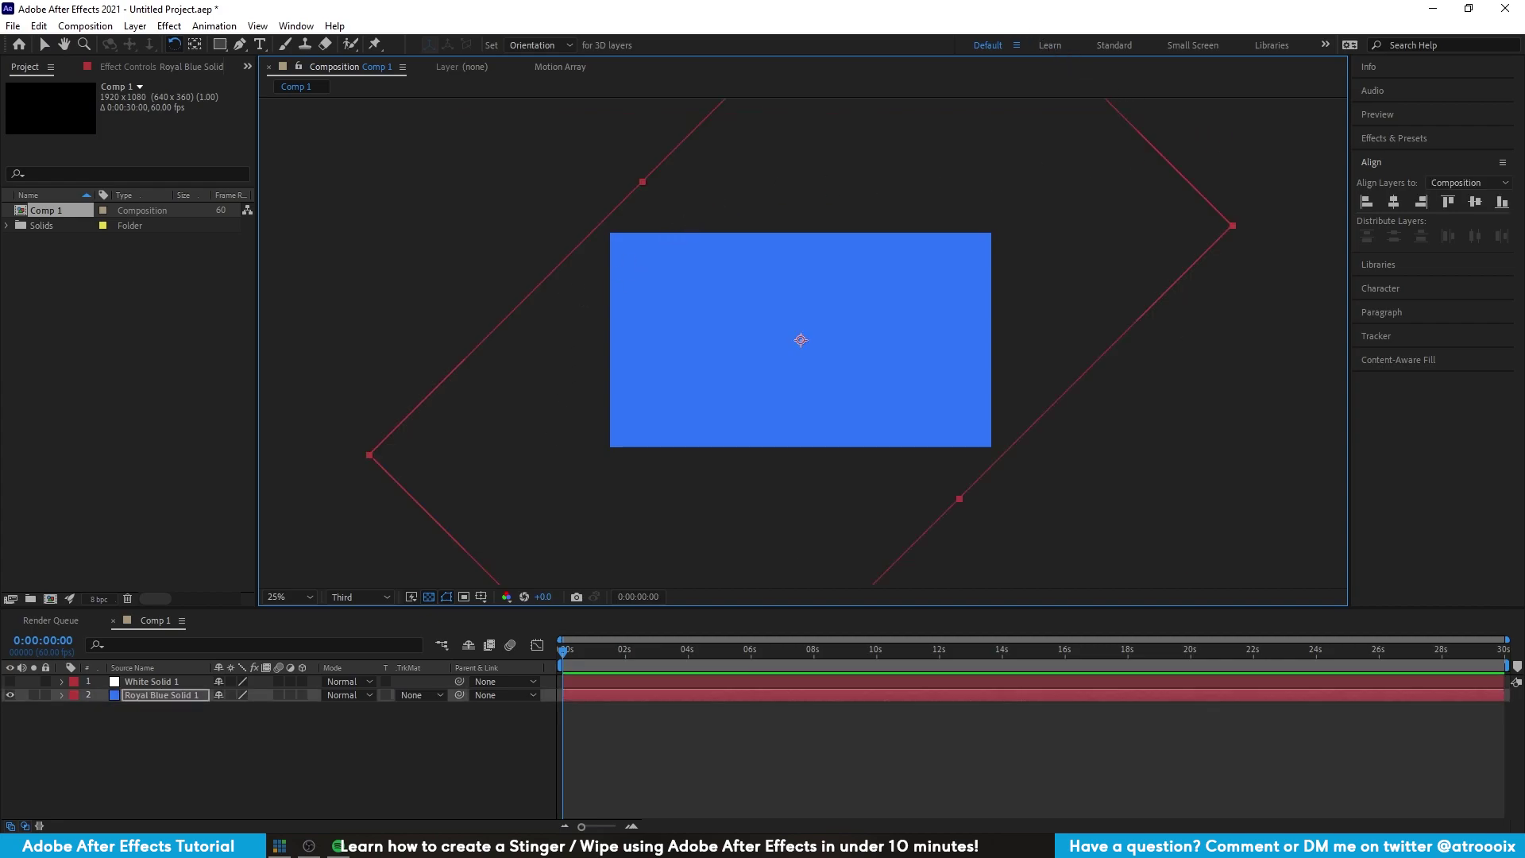
- Lower the rotated solid so a blue triangle rises from the frame's bottom edge
click(44, 45)
drag(901, 126, 817, 339)
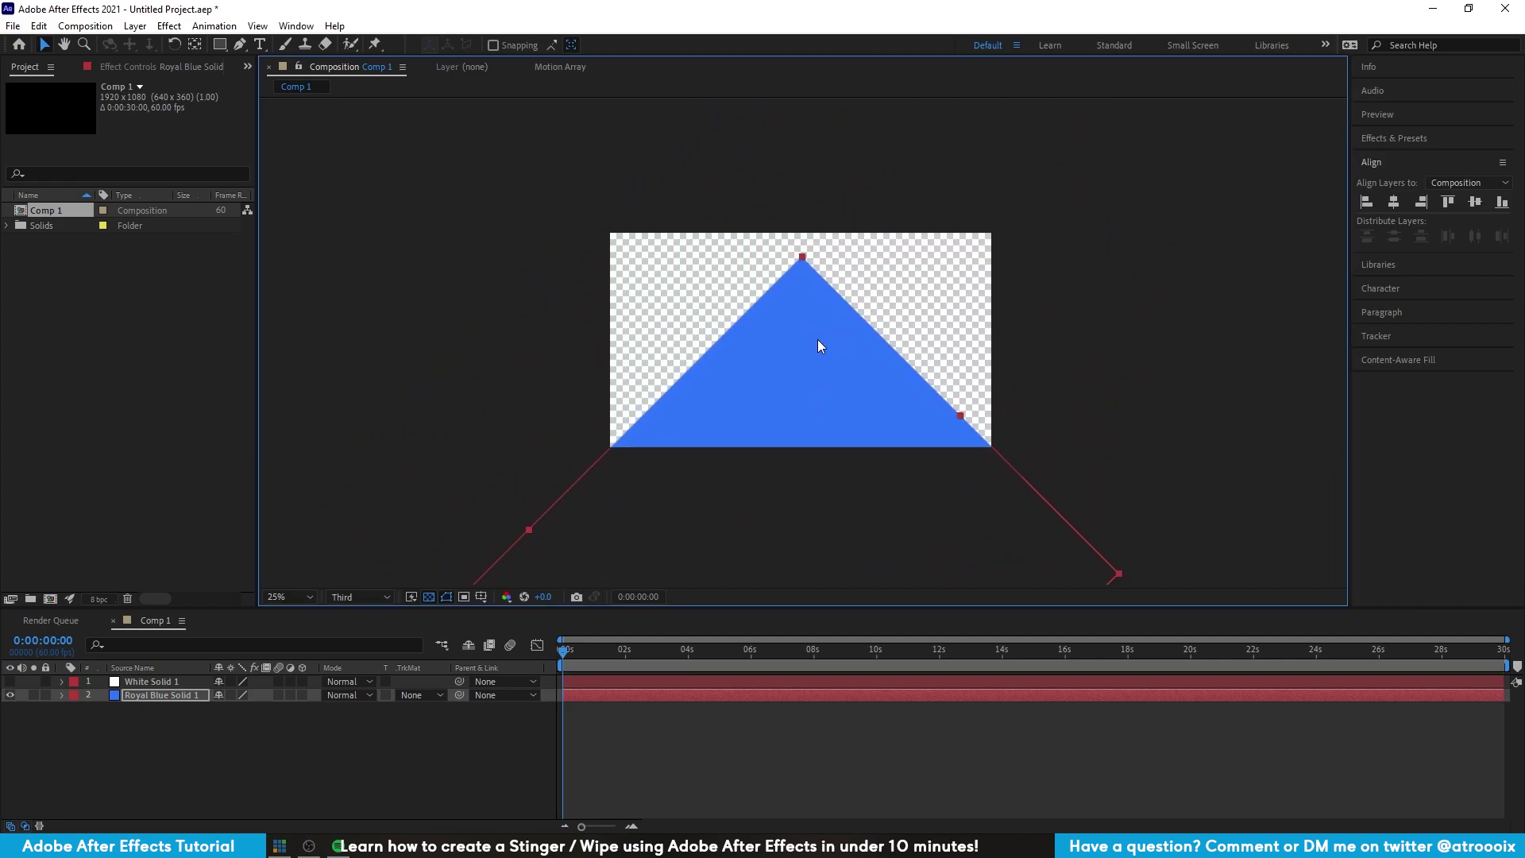
scroll(798, 405, up, 2)
drag(778, 475, 765, 363)
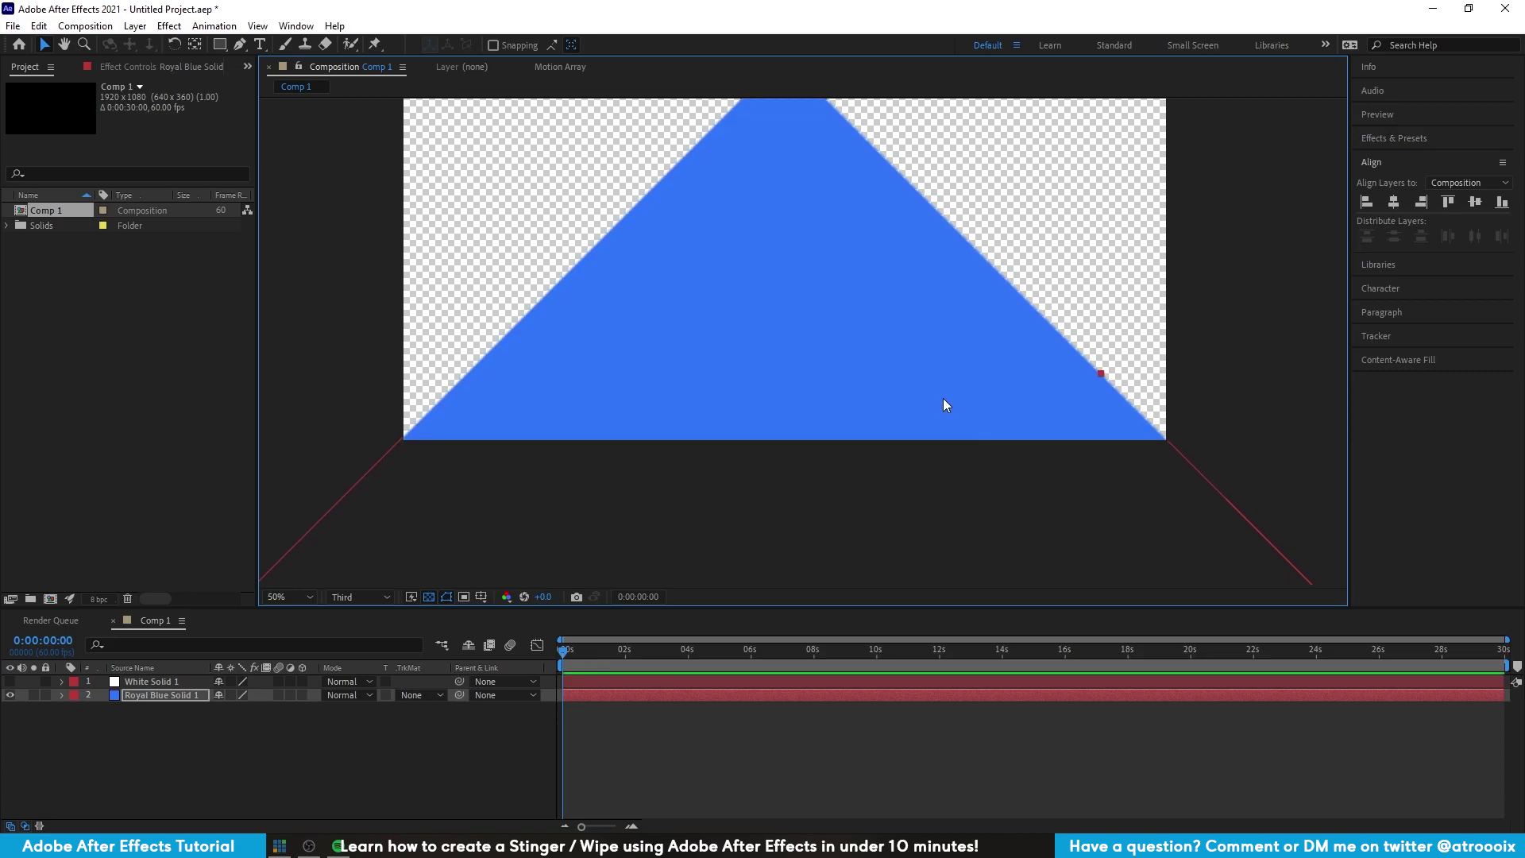
- Drag the blue triangle down to Position Y 3258, just below the frame's bottom edge
key(comma)
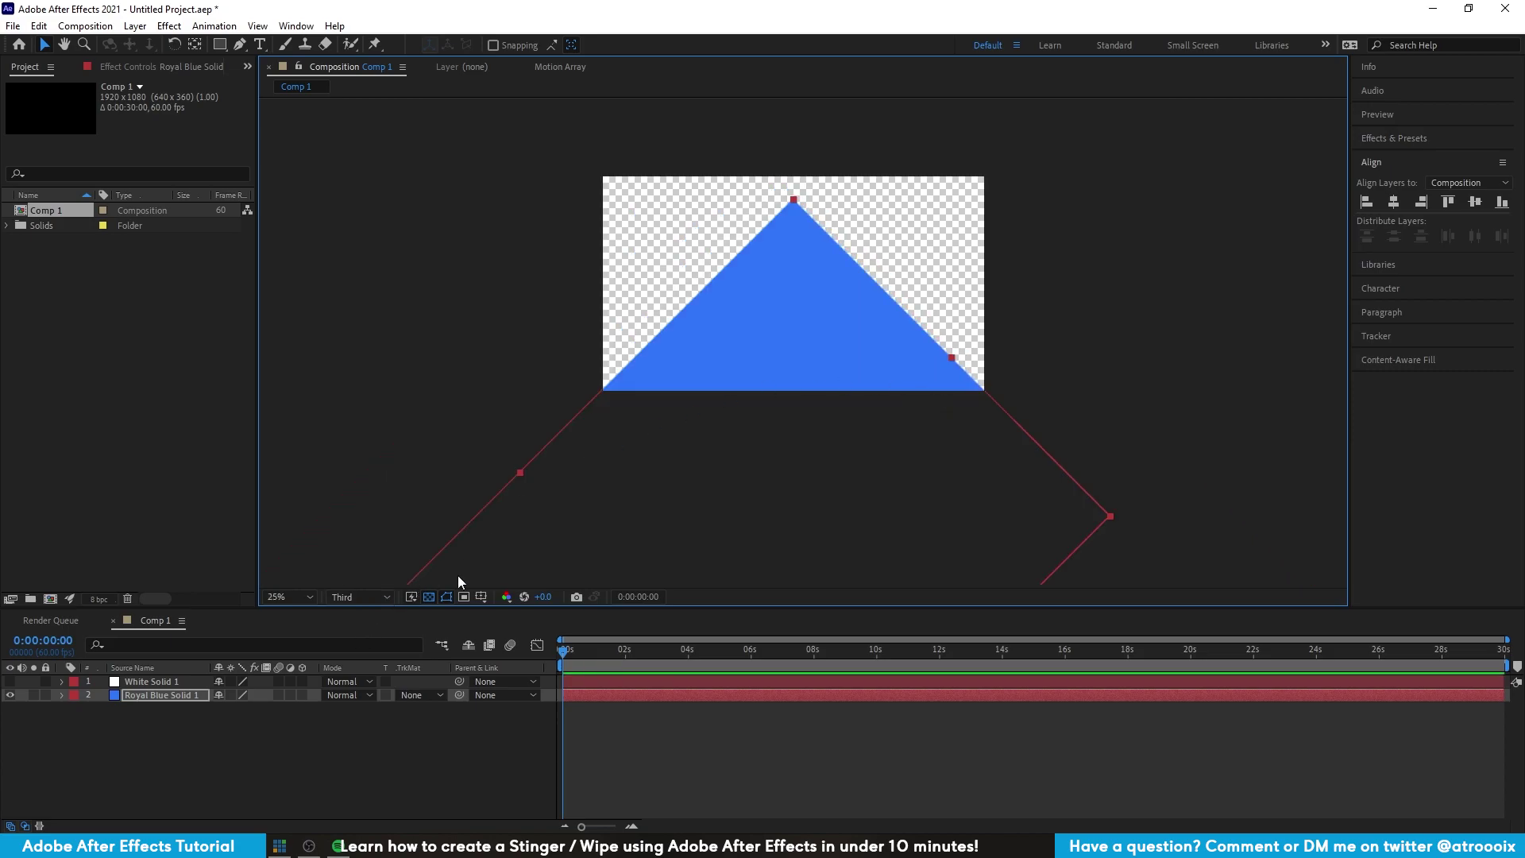
key(p)
click(164, 739)
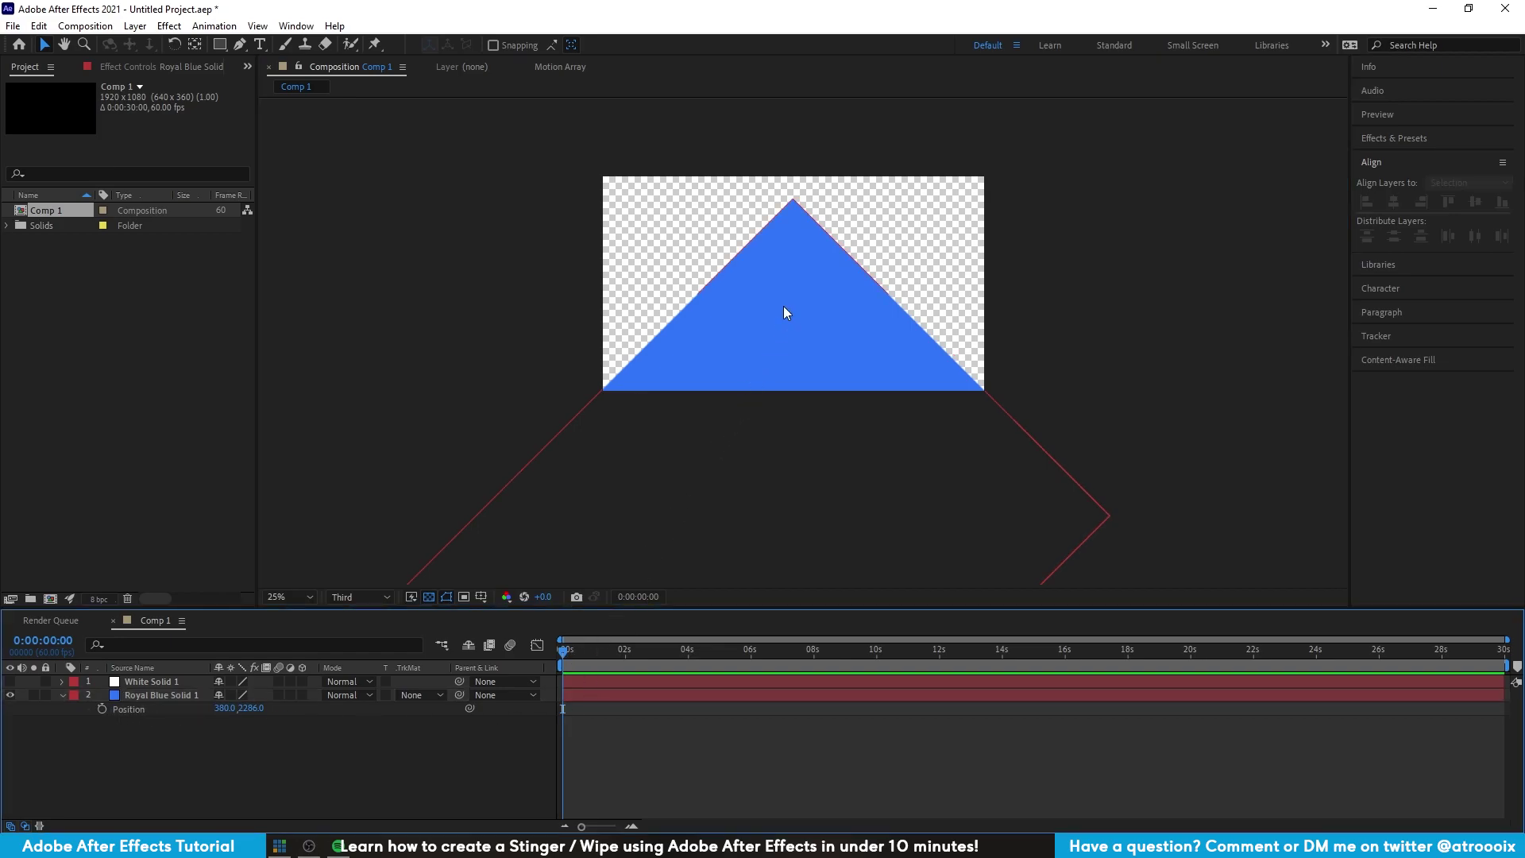
click(794, 256)
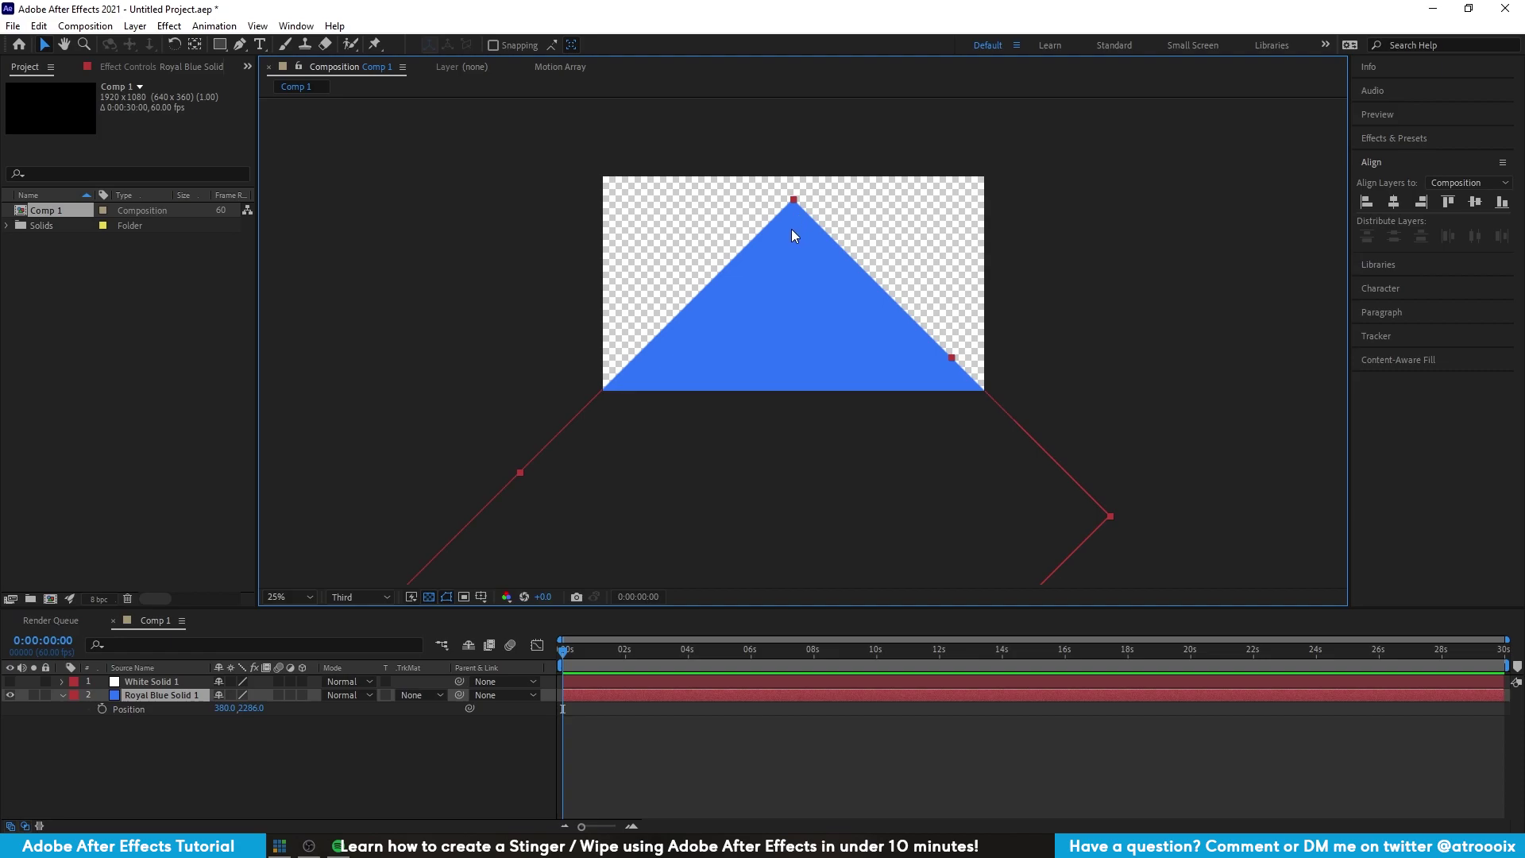
drag(795, 254, 801, 448)
click(159, 695)
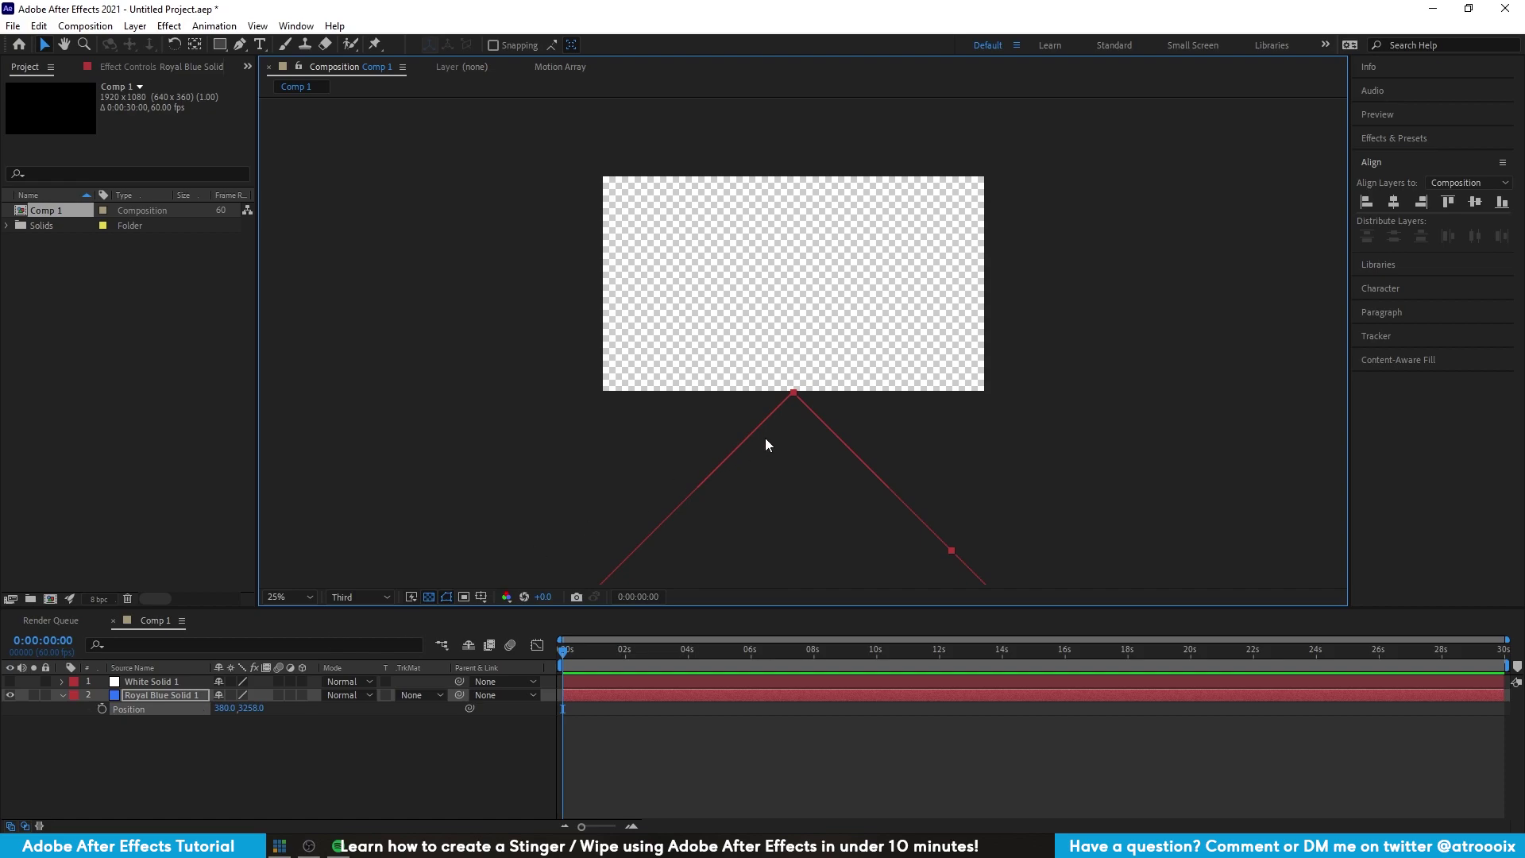
scroll(793, 418, up, 4)
drag(770, 405, 777, 232)
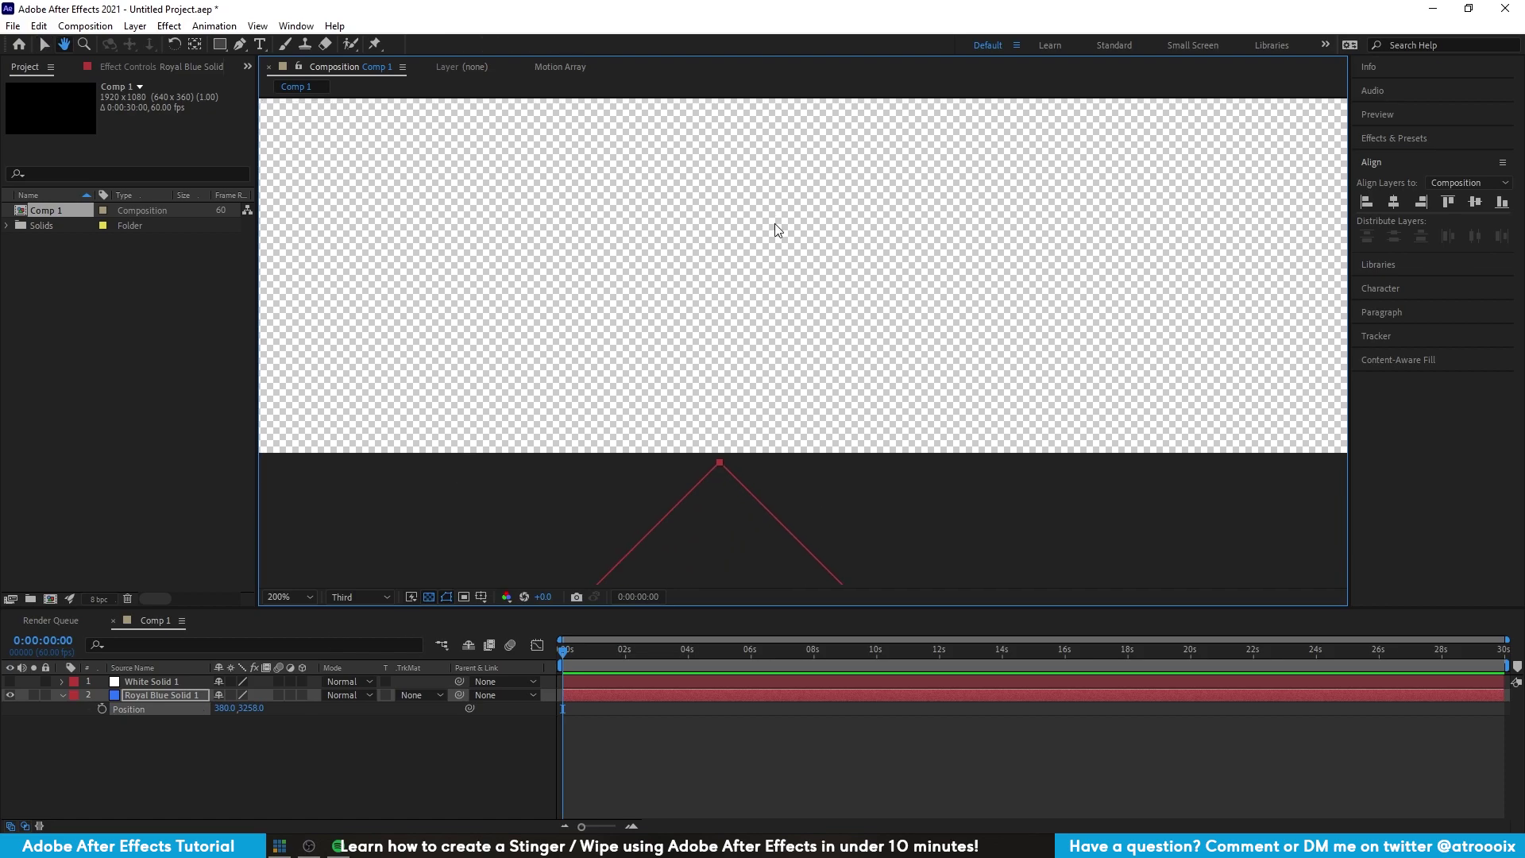
scroll(711, 455, down, 4)
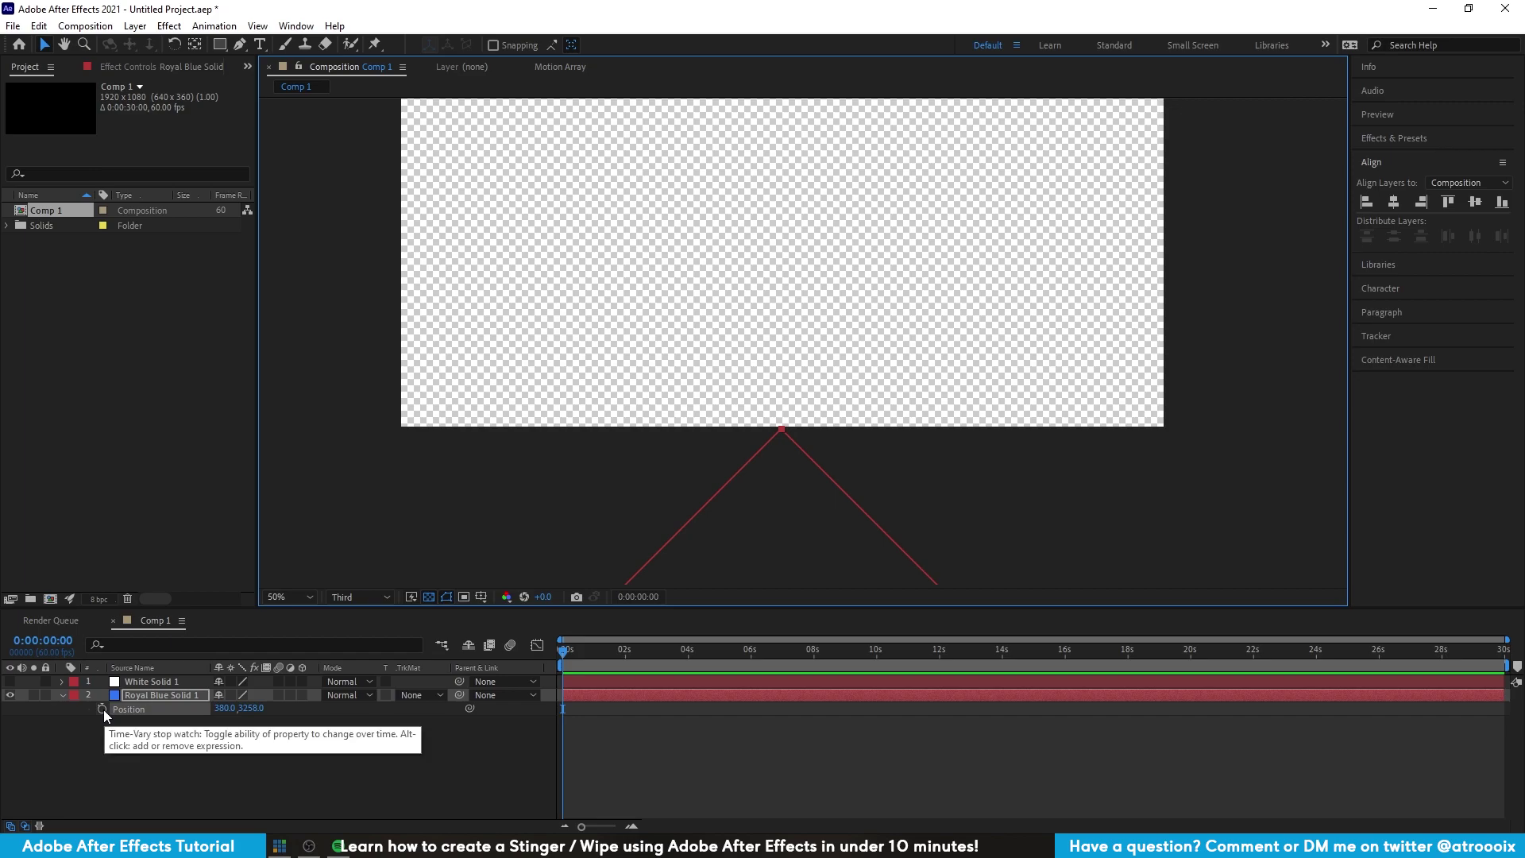
- Keyframe Position at 0s, then raise the triangle to fill the frame at 0:00:00:58
click(101, 709)
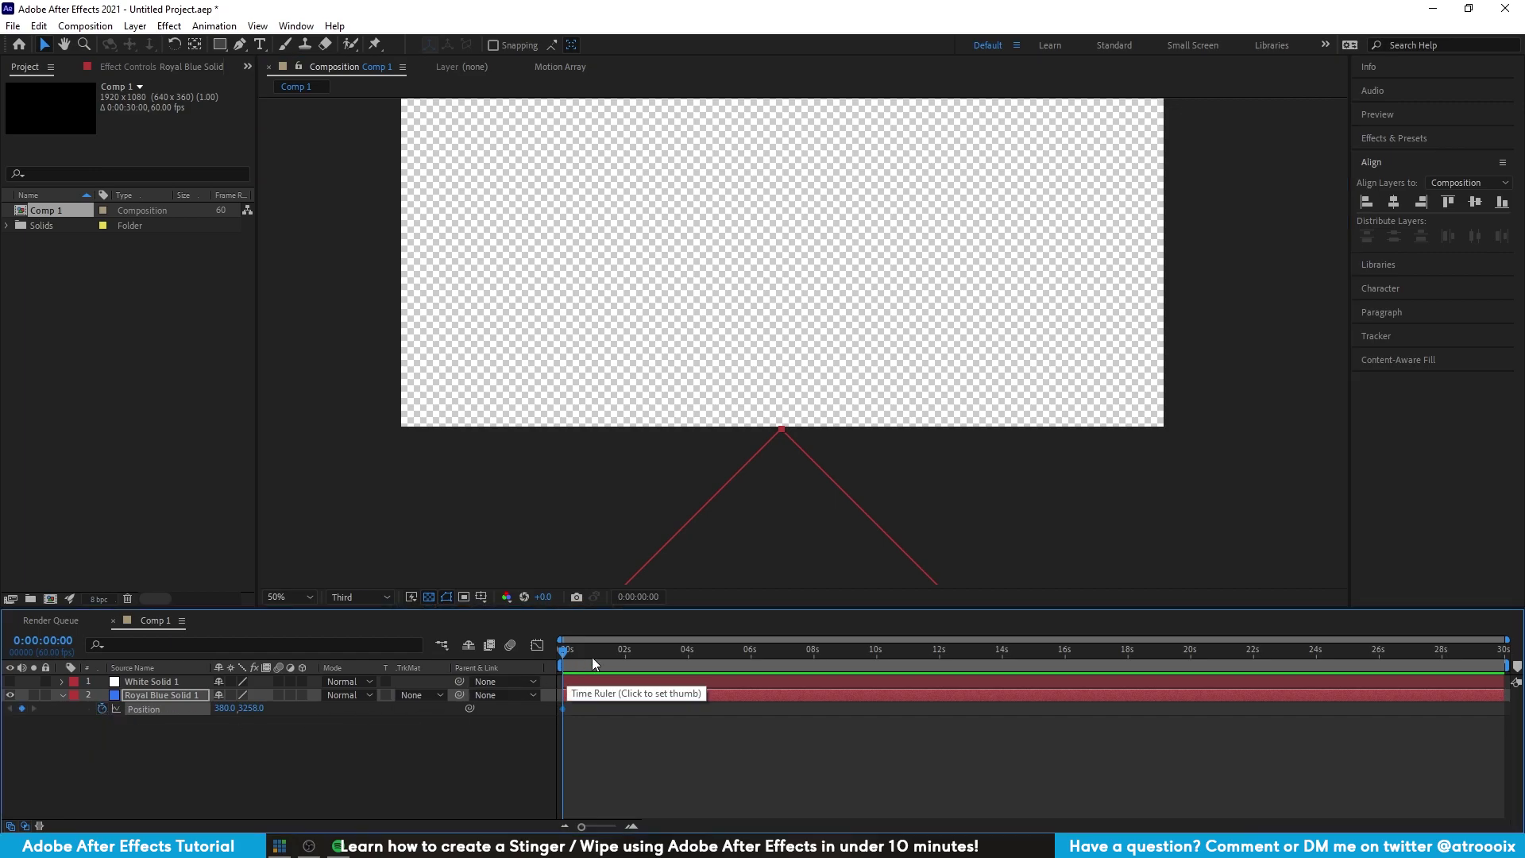
drag(569, 656, 593, 656)
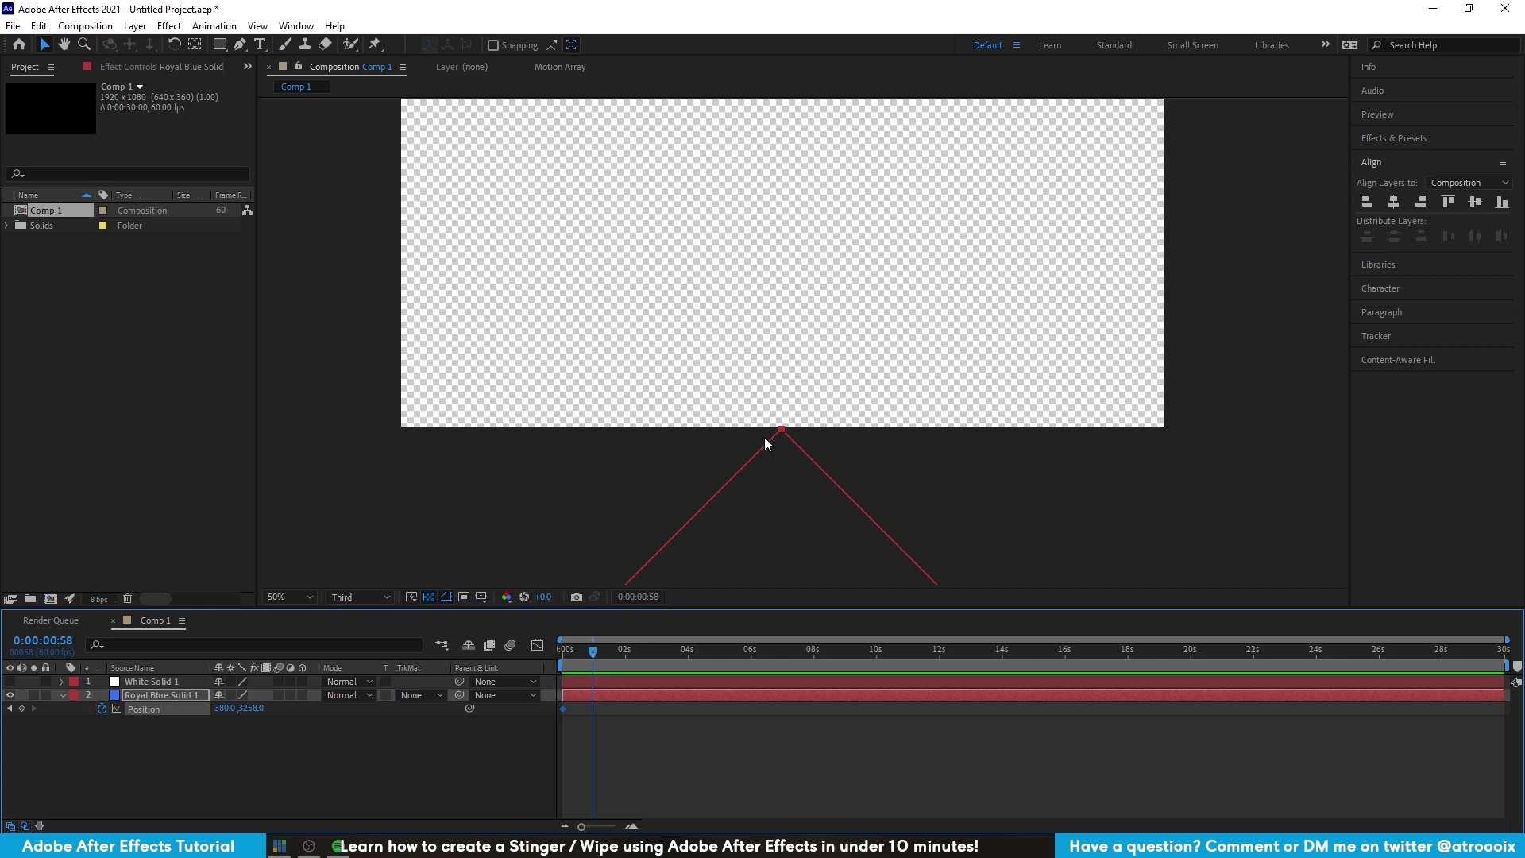
scroll(765, 437, down, 2)
drag(820, 378, 810, 412)
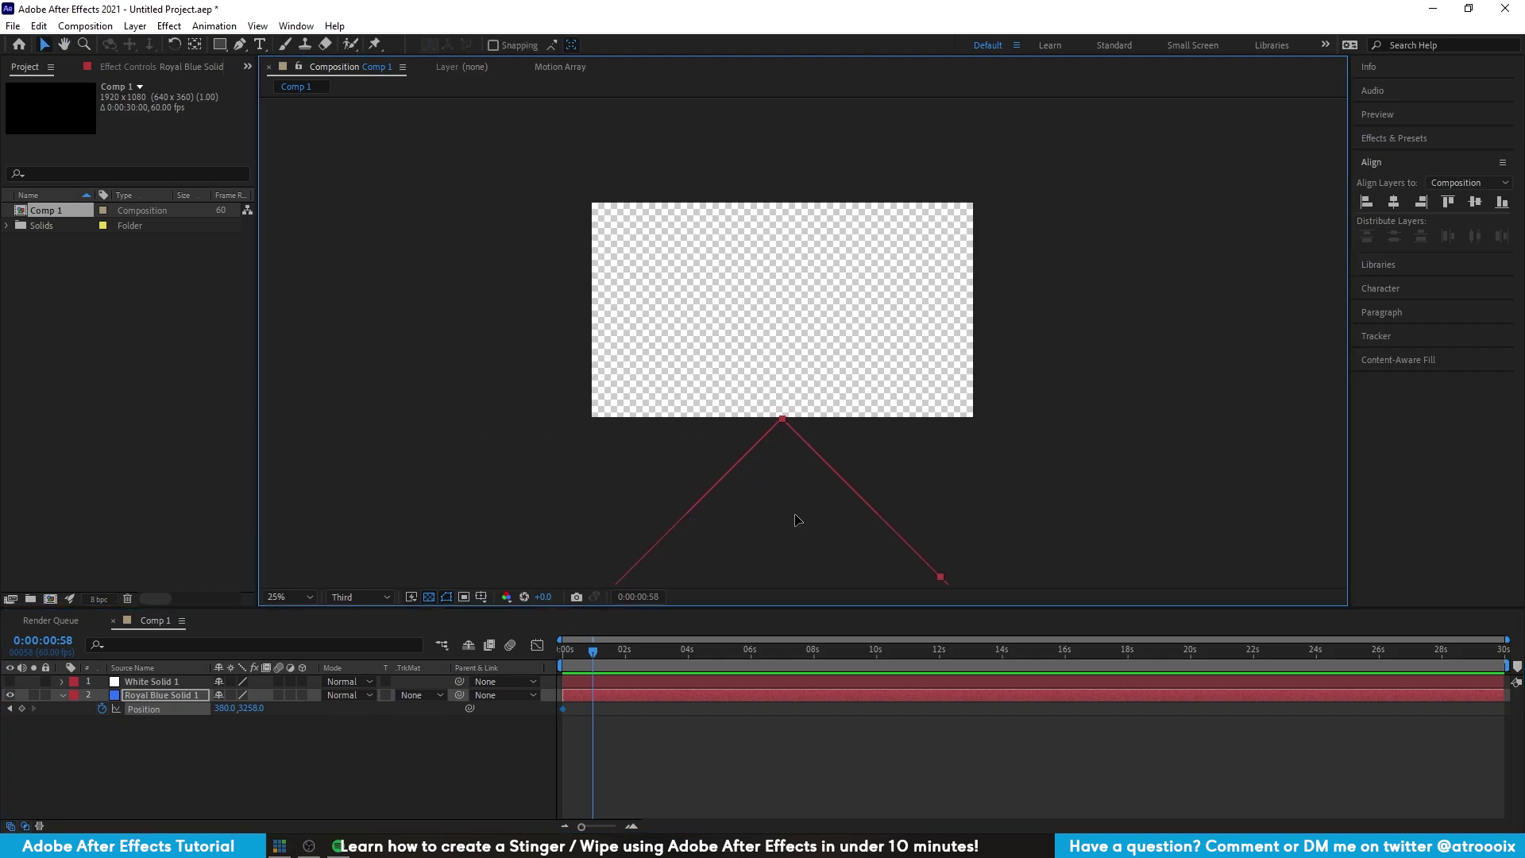
drag(795, 515, 786, 131)
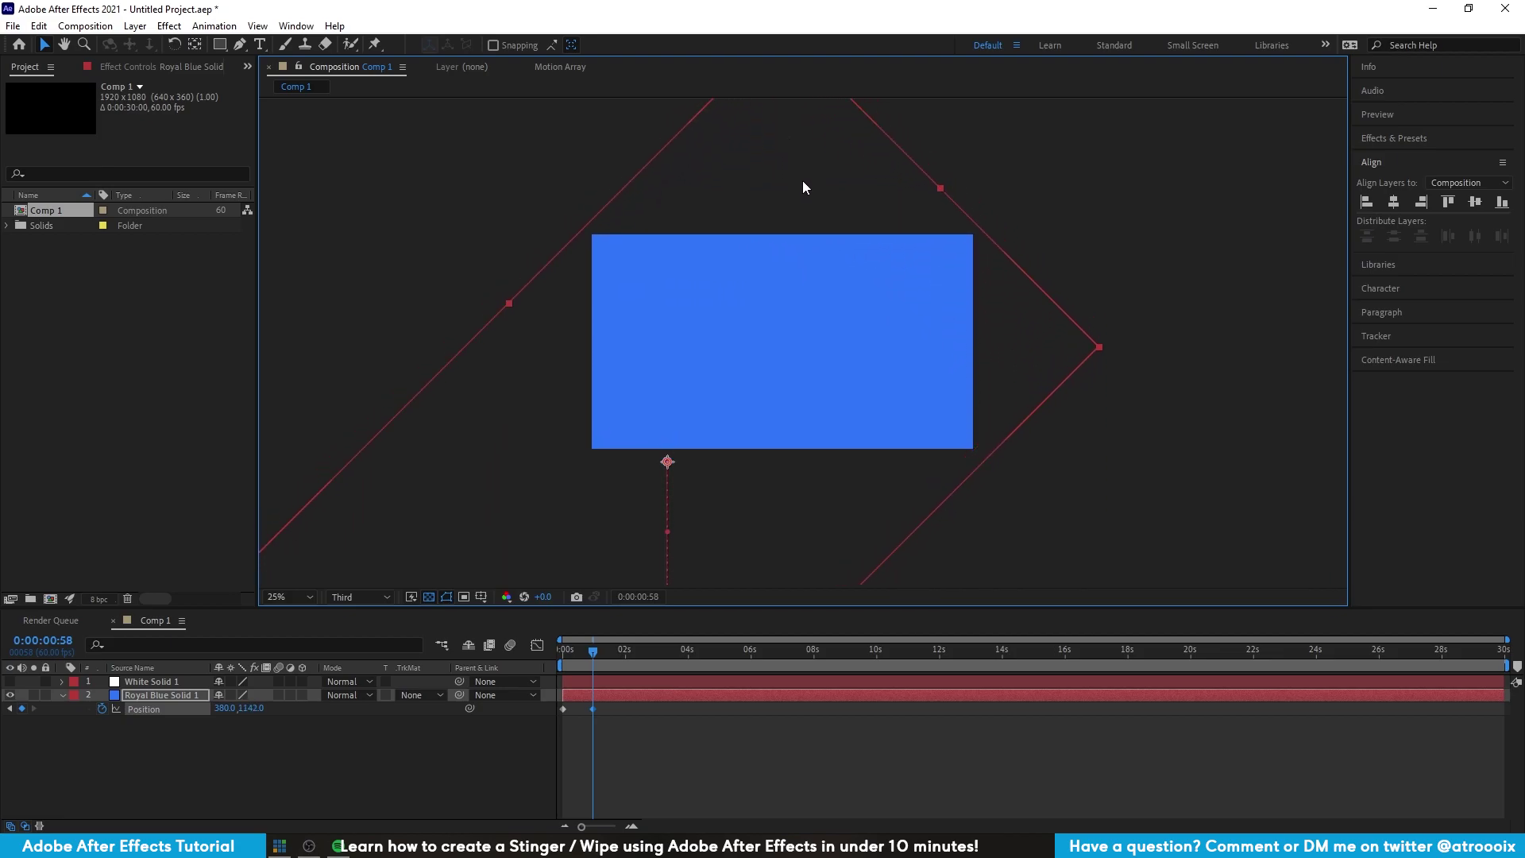
- Preview the wipe, move the end keyframe earlier, and select both Position keyframes
click(588, 661)
key(Home)
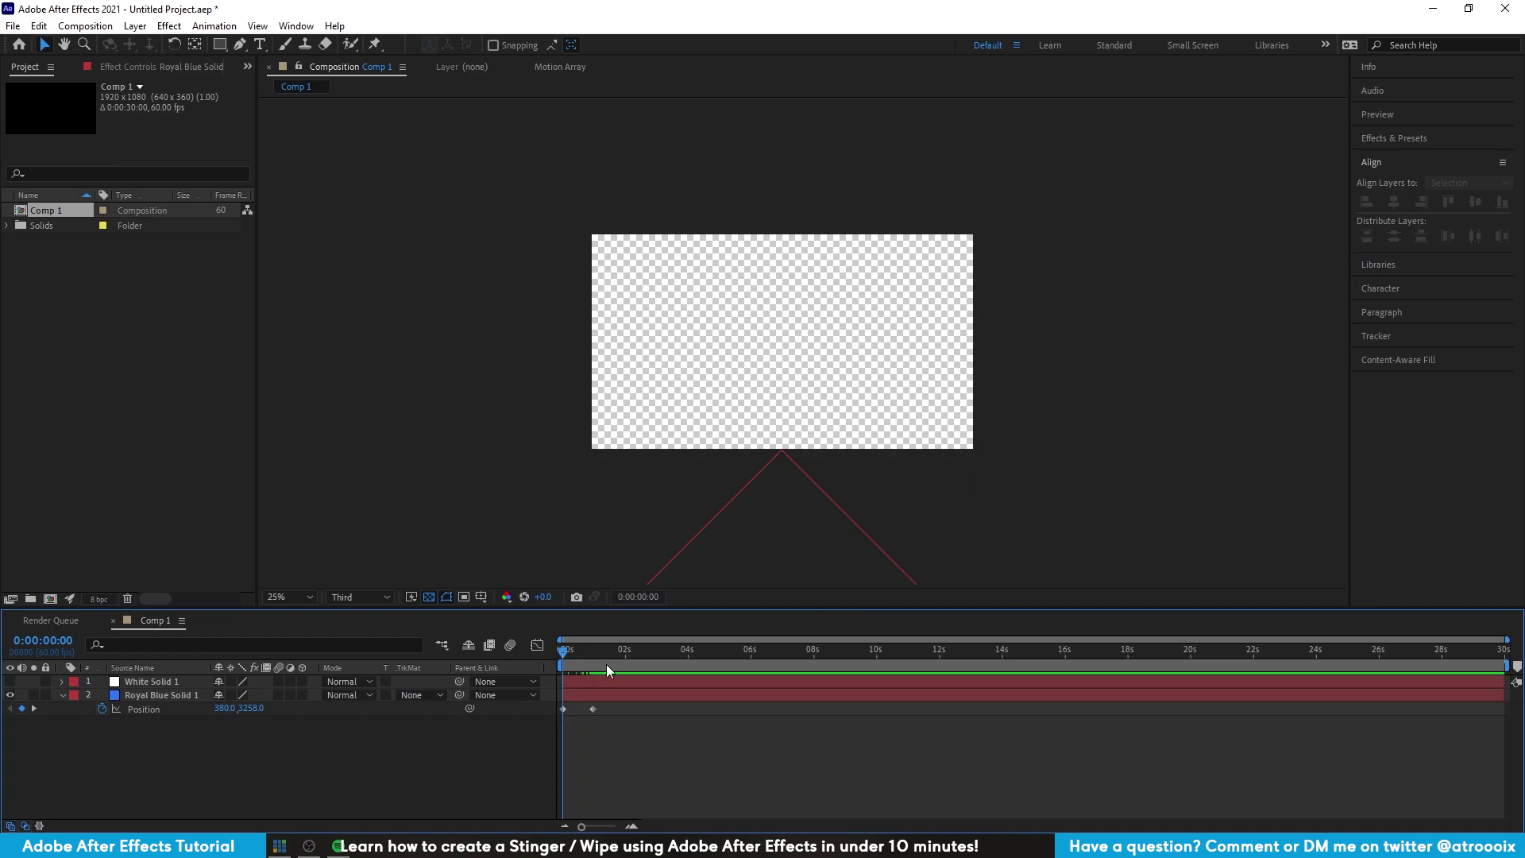
key(space)
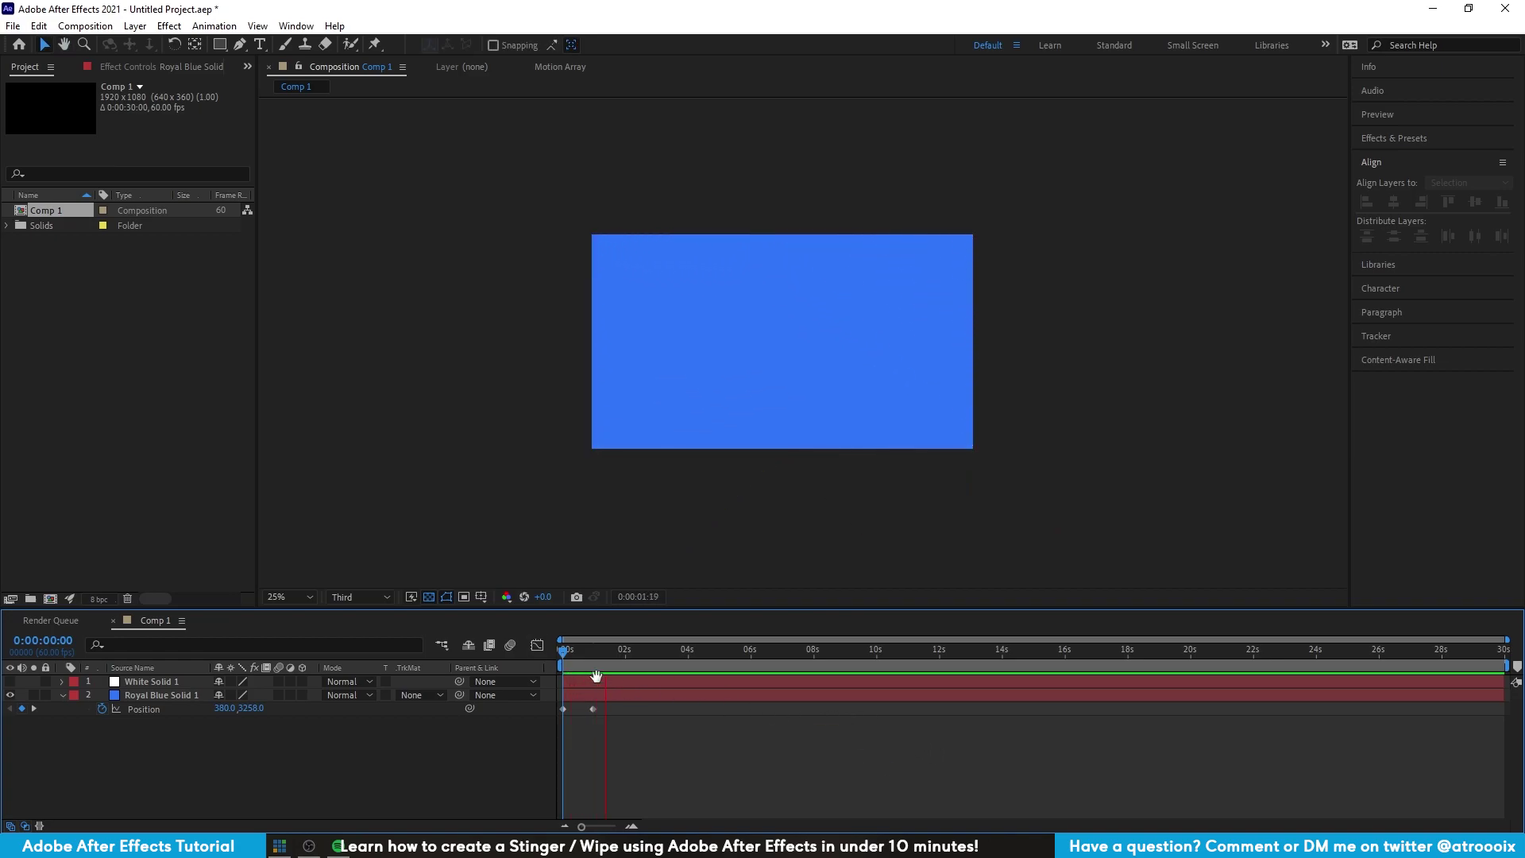
key(space)
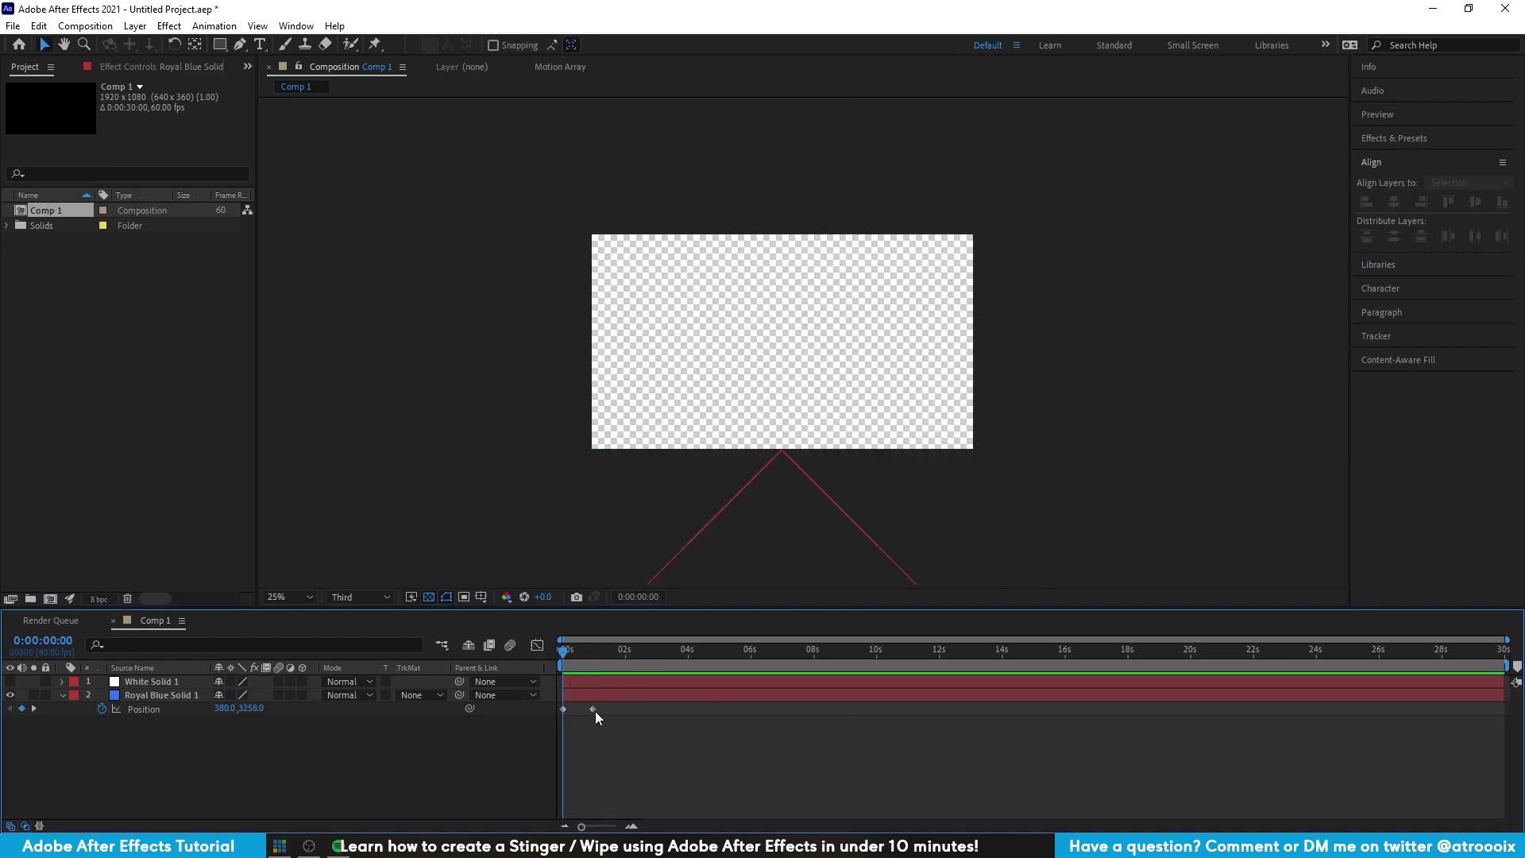
drag(592, 709, 583, 710)
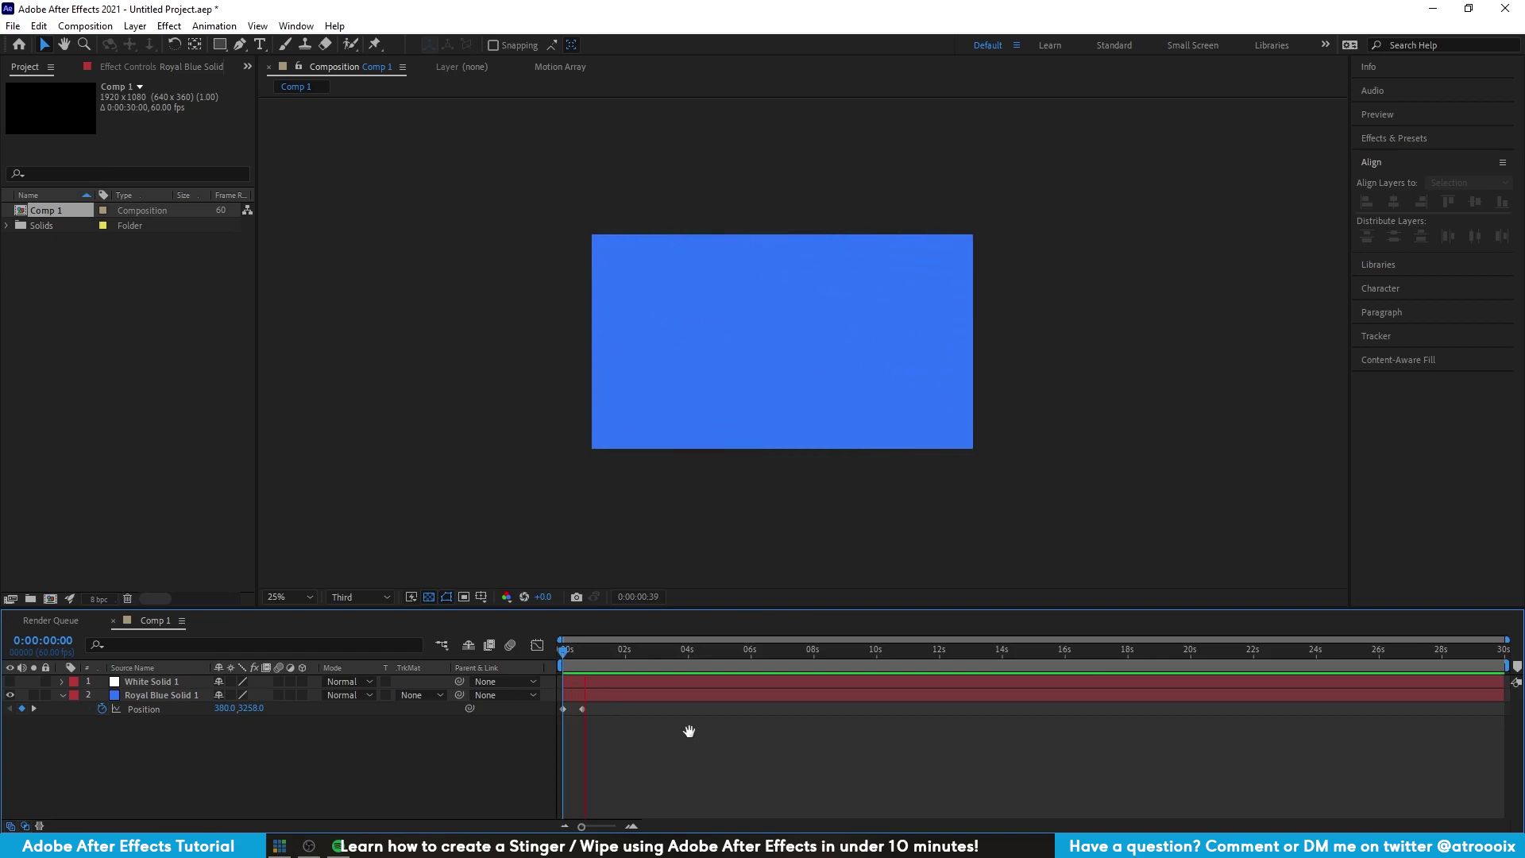
drag(578, 650, 570, 656)
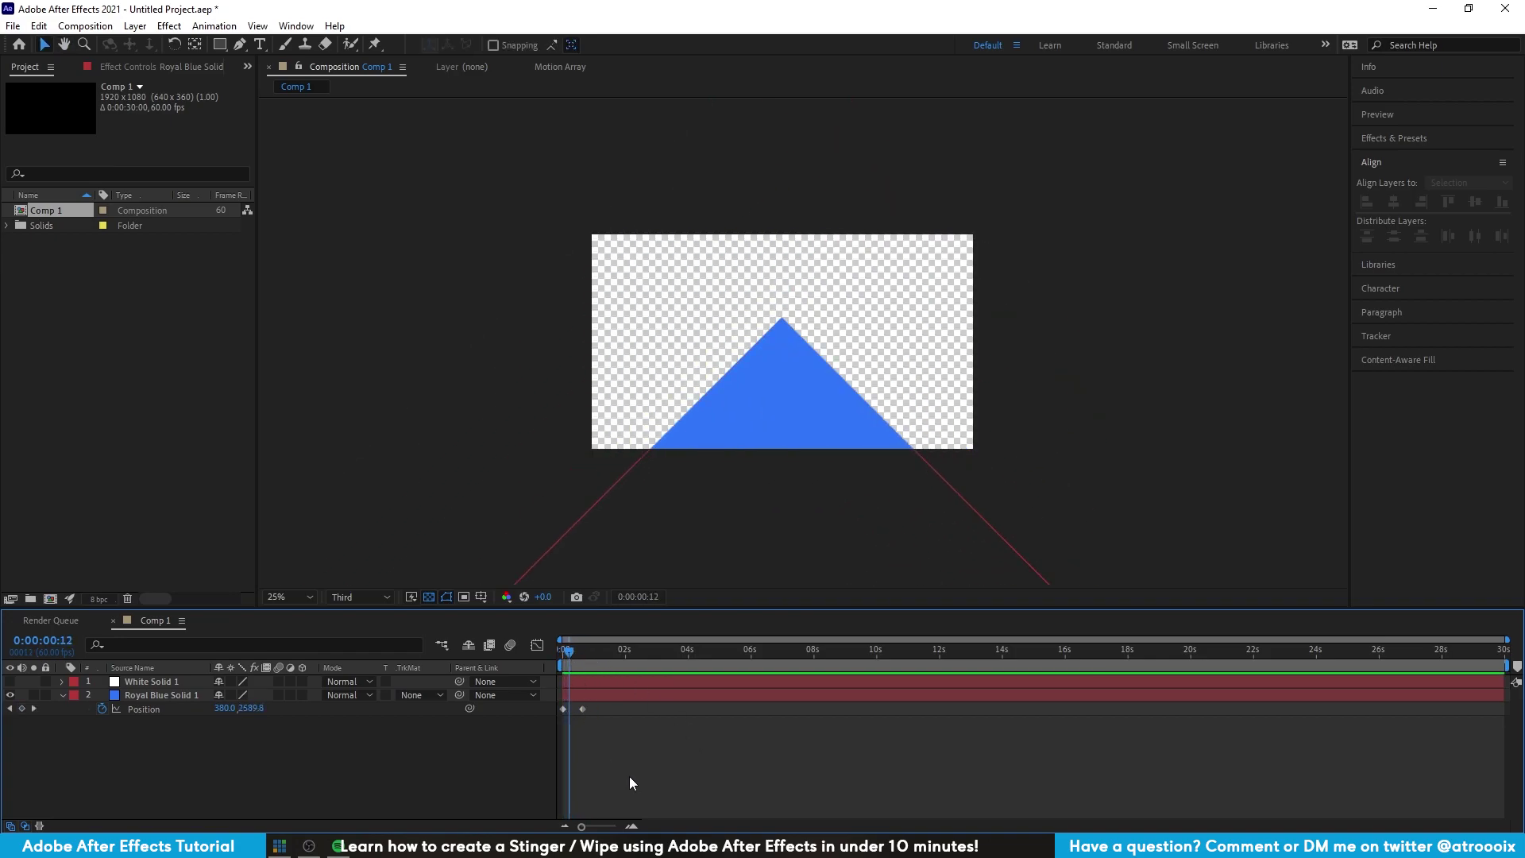
drag(612, 761, 548, 709)
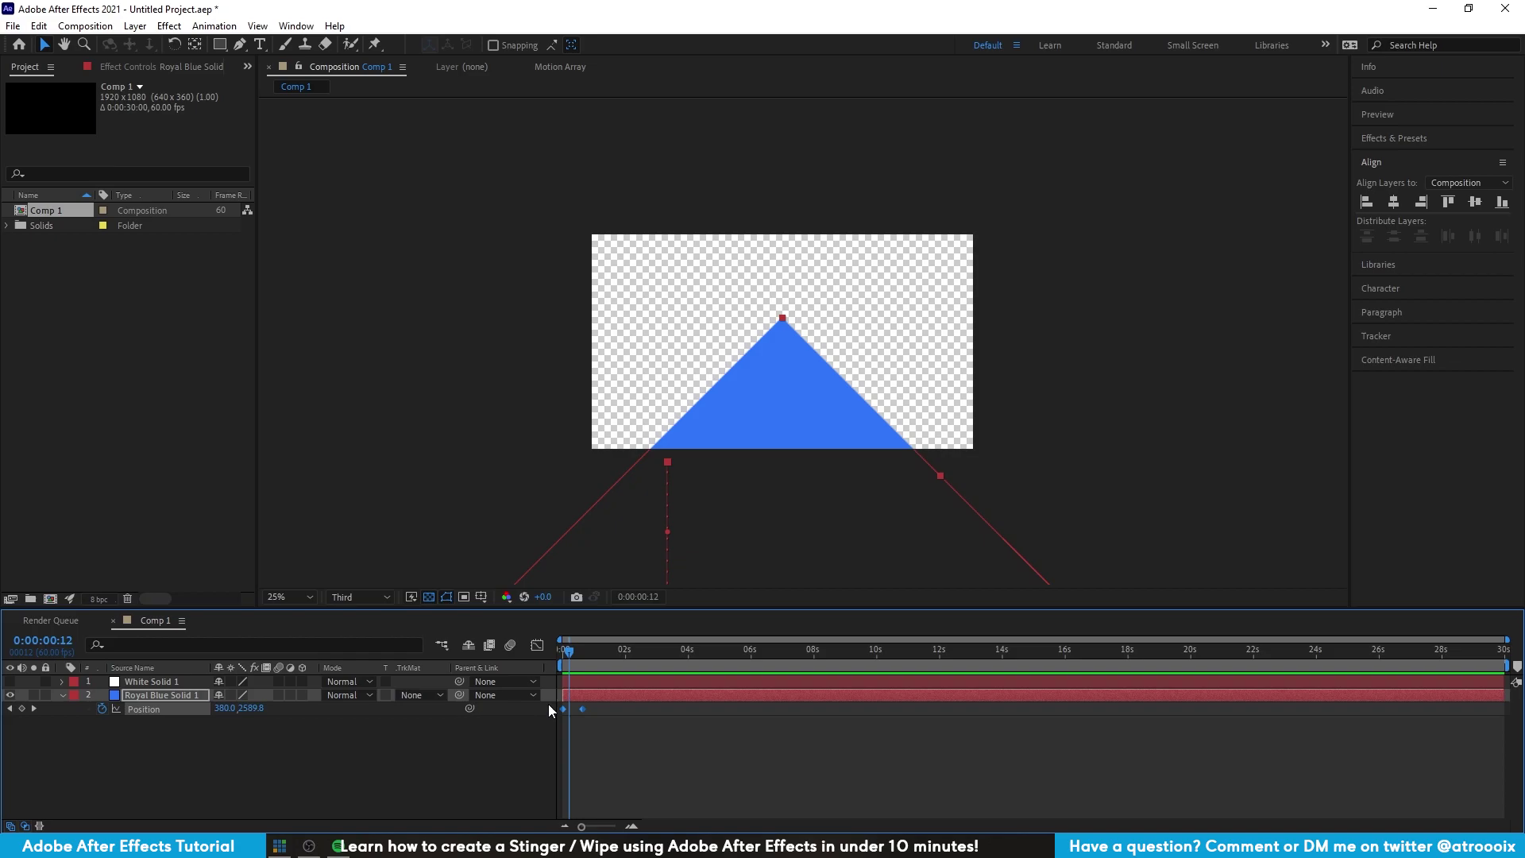
- Apply Easy Ease (F9) to both Position keyframes, preview the wipe, and reselect them
key(F9)
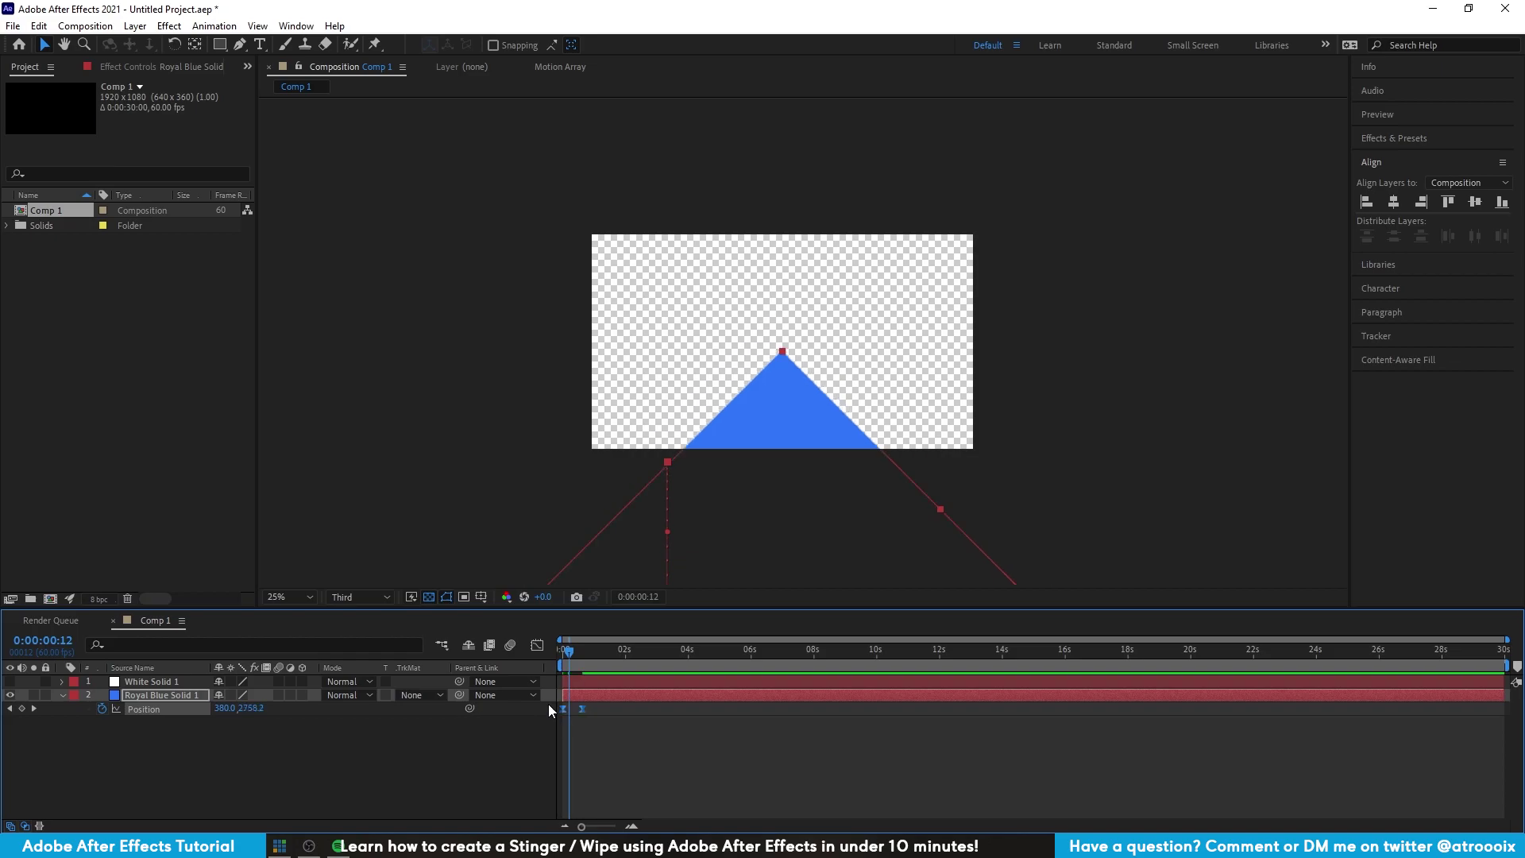
click(602, 723)
key(Home)
key(space)
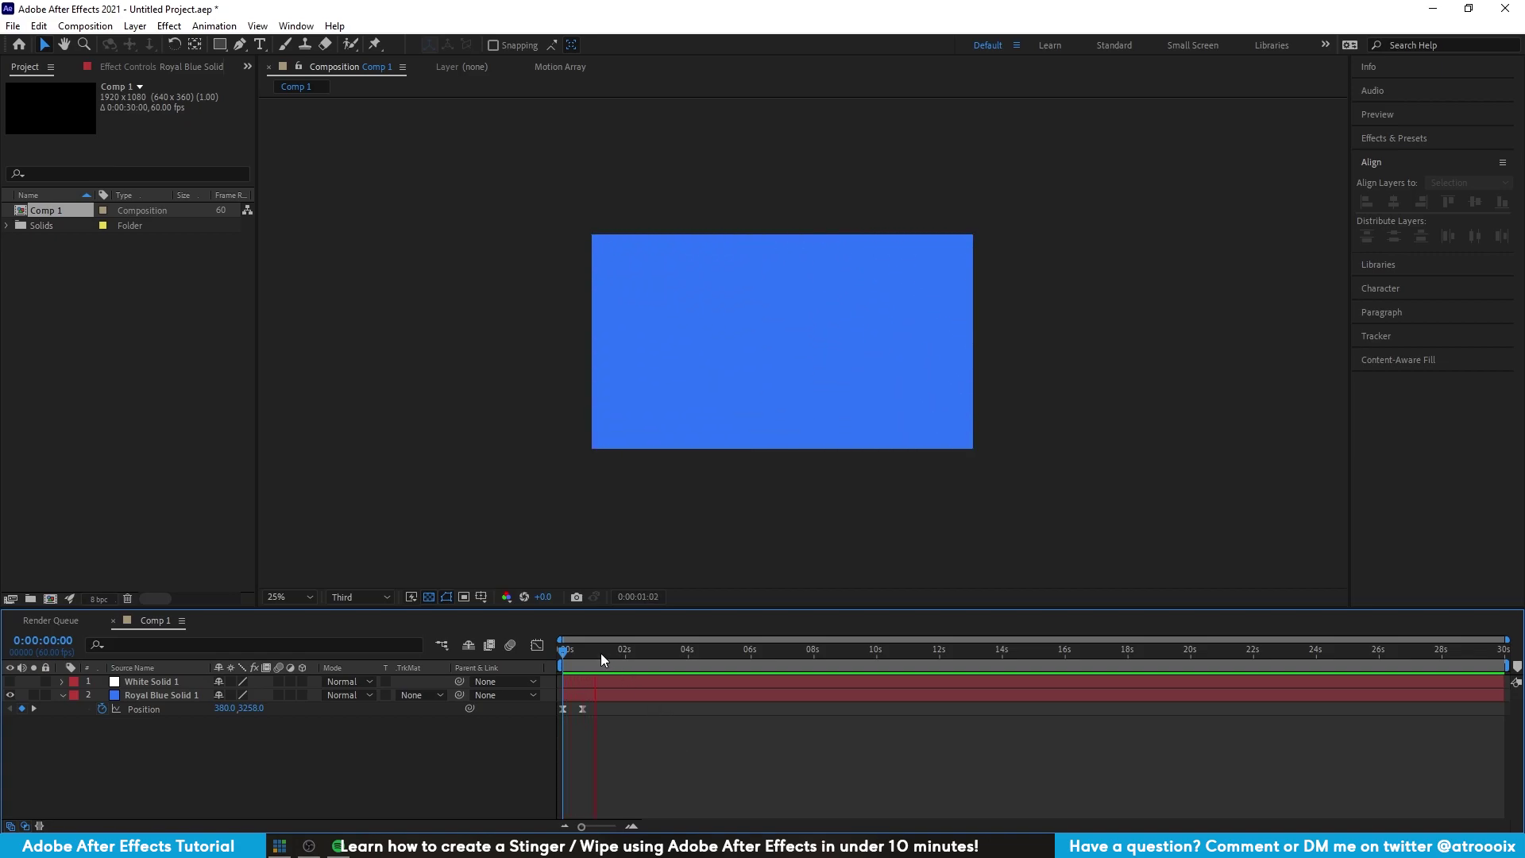
key(space)
drag(580, 716, 560, 706)
click(607, 742)
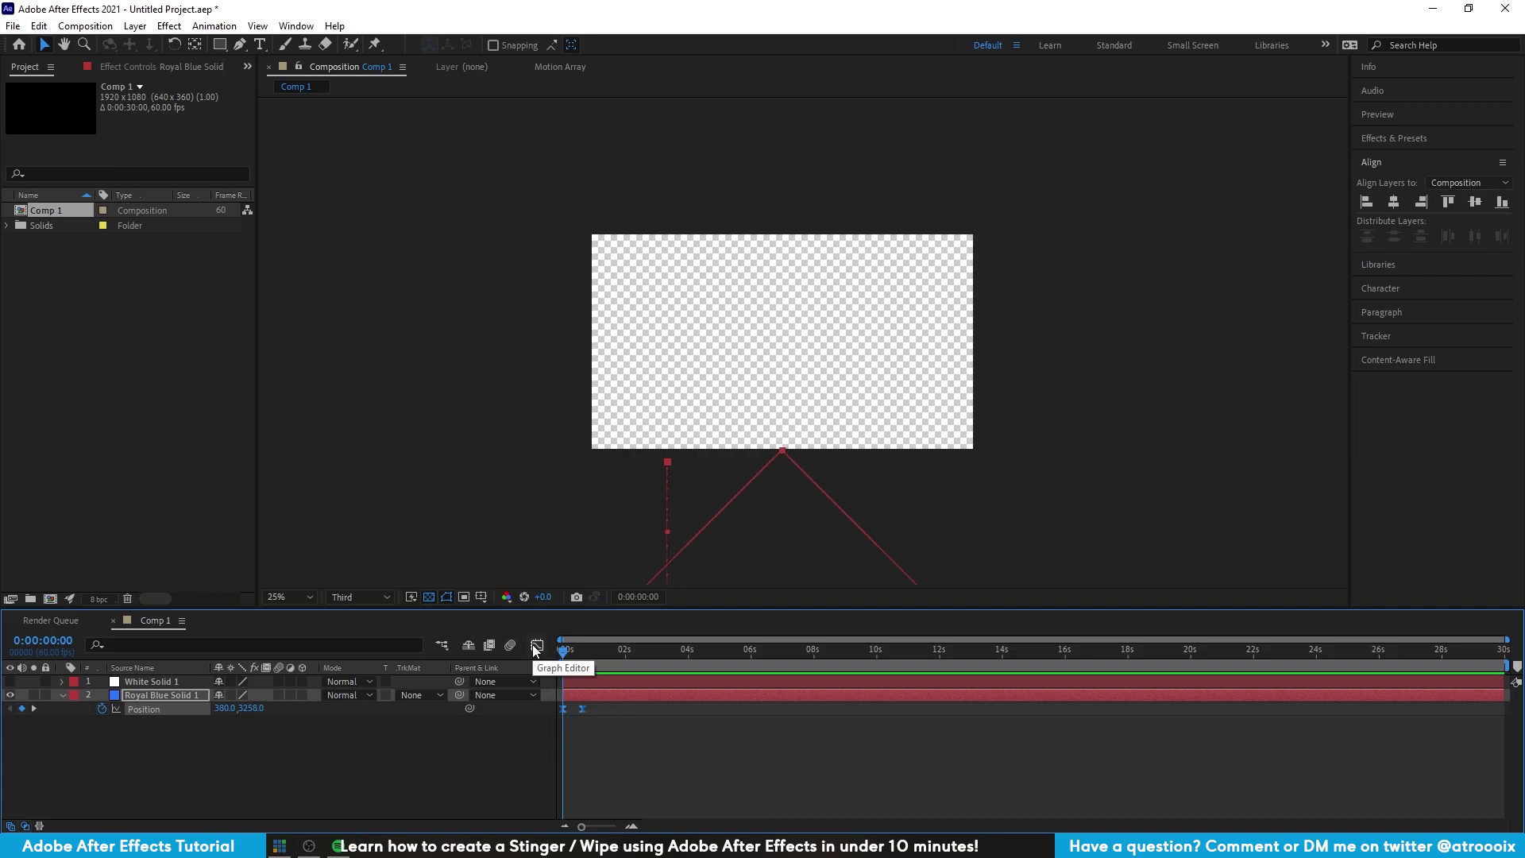
- Show the Position speed graph and stretch the first keyframe's influence for a slower start, then preview
click(537, 647)
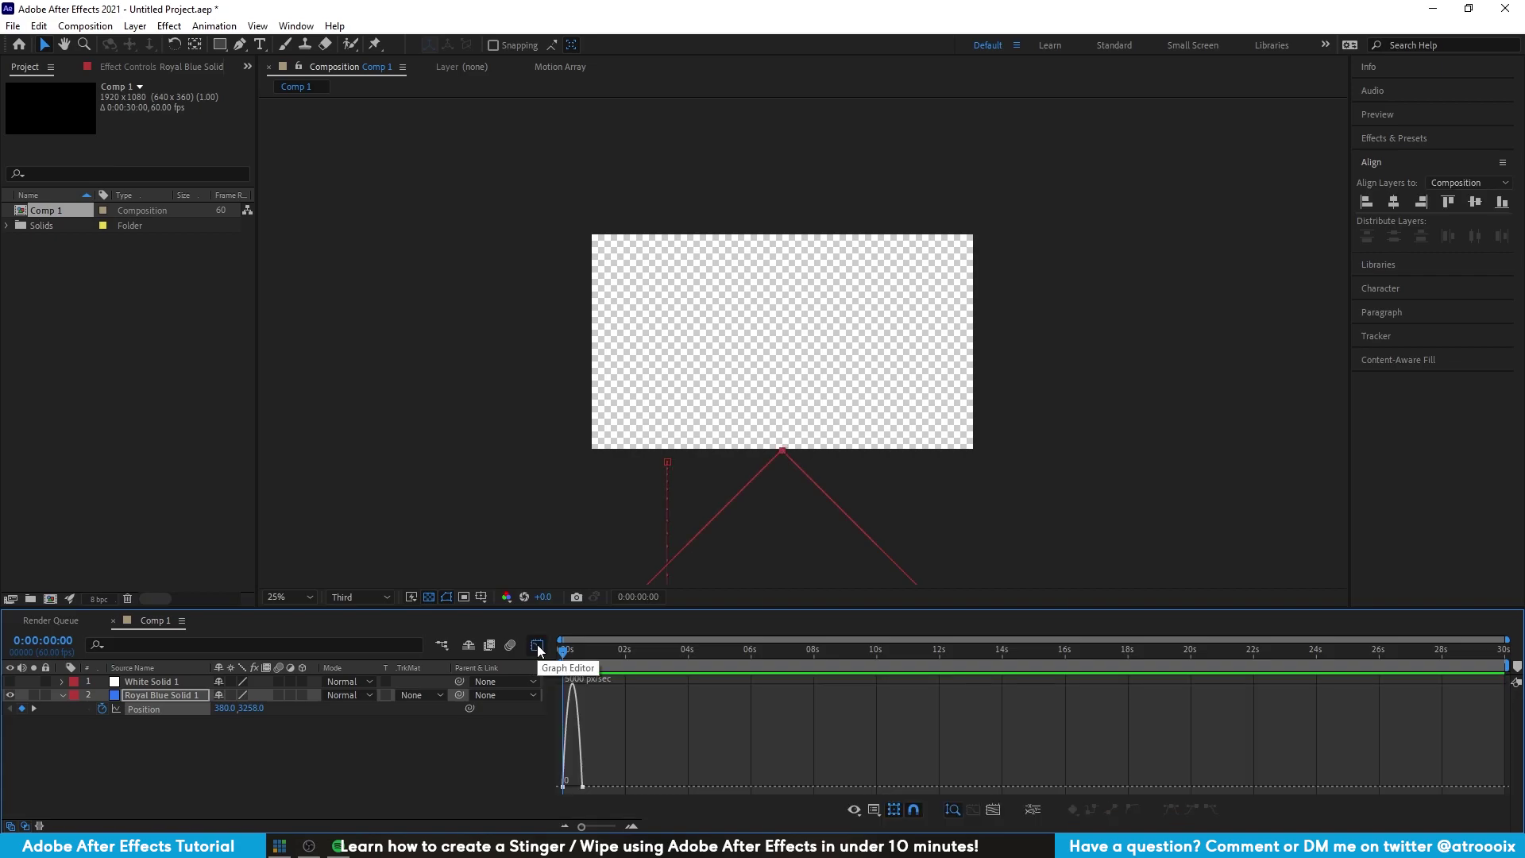
scroll(613, 724, up, 8)
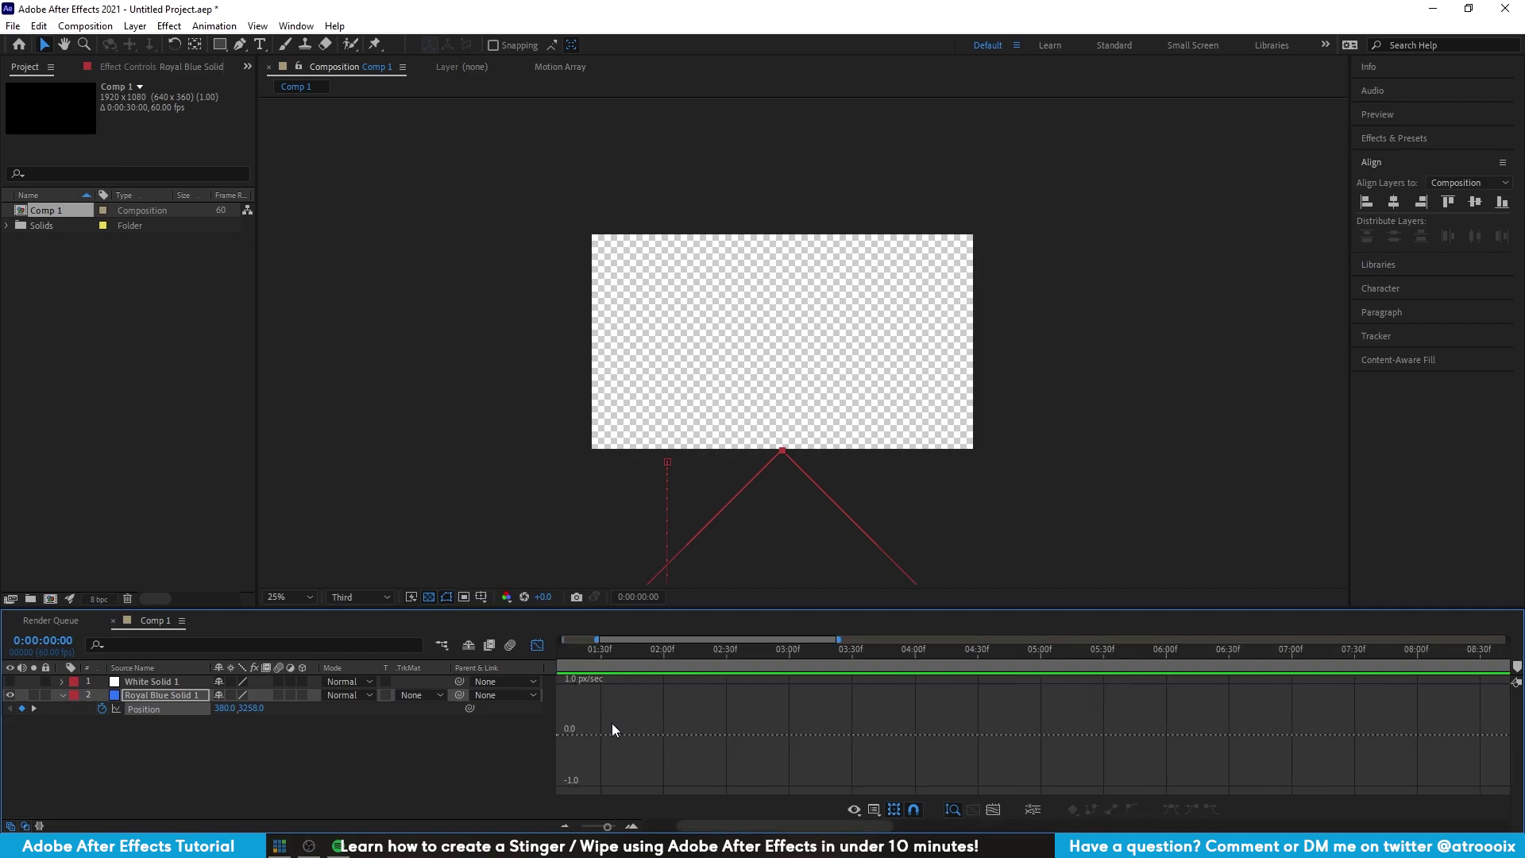
drag(716, 828, 621, 807)
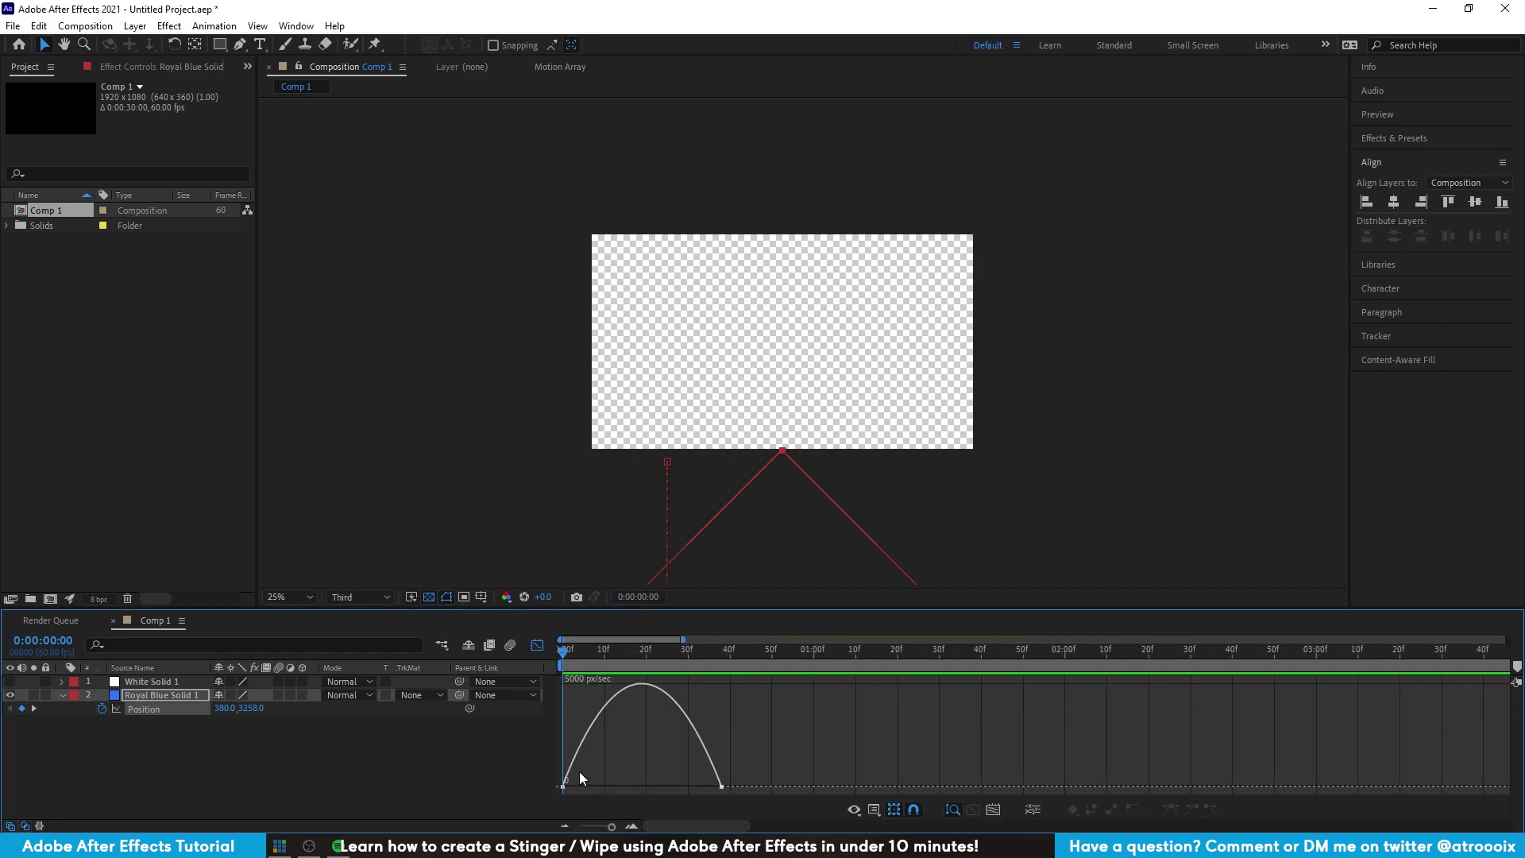
click(627, 692)
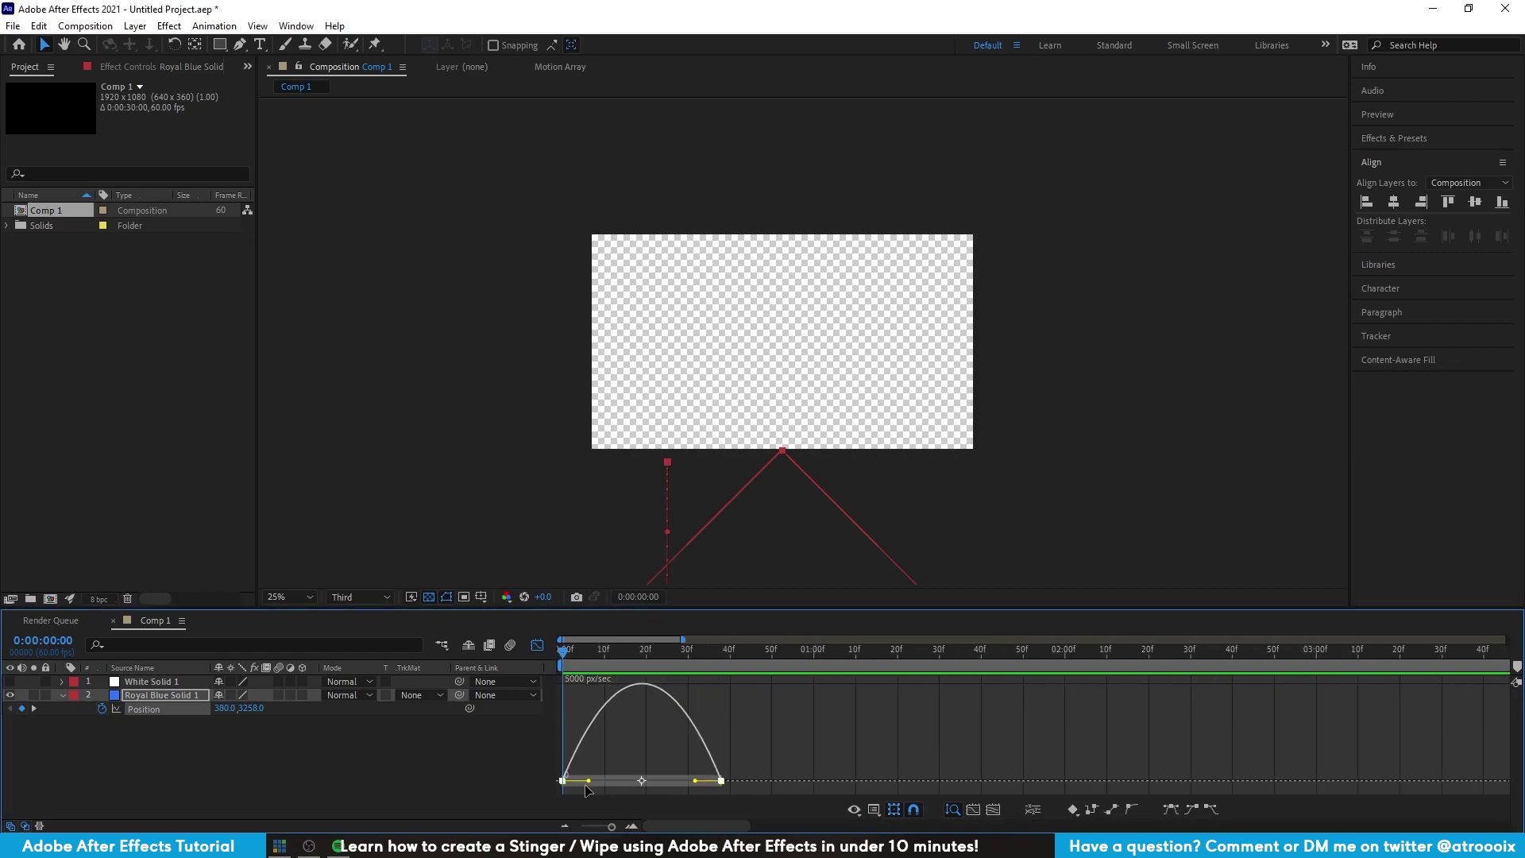
drag(589, 781, 641, 784)
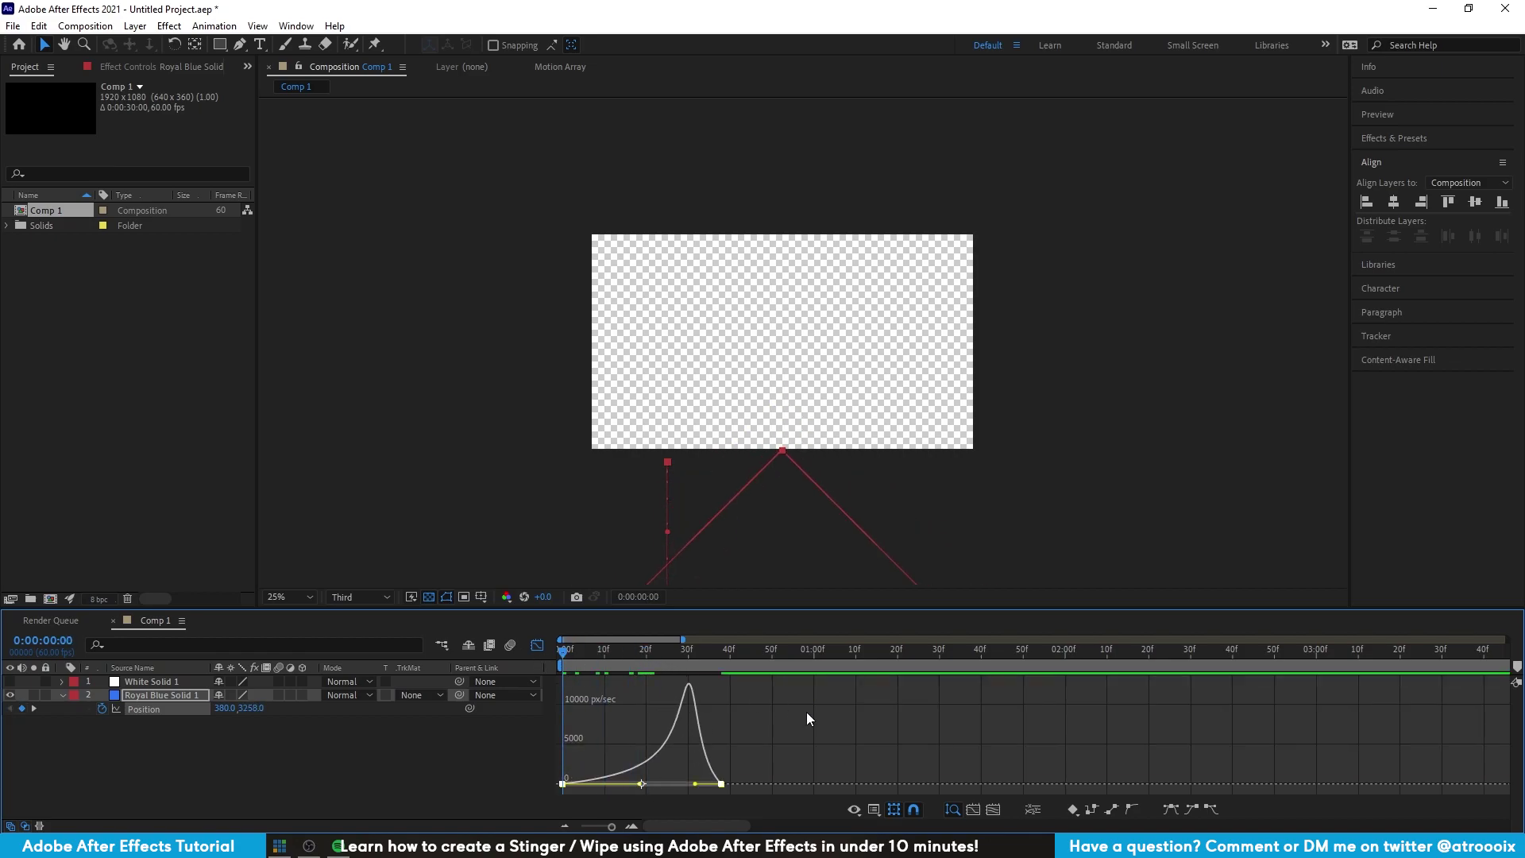
key(space)
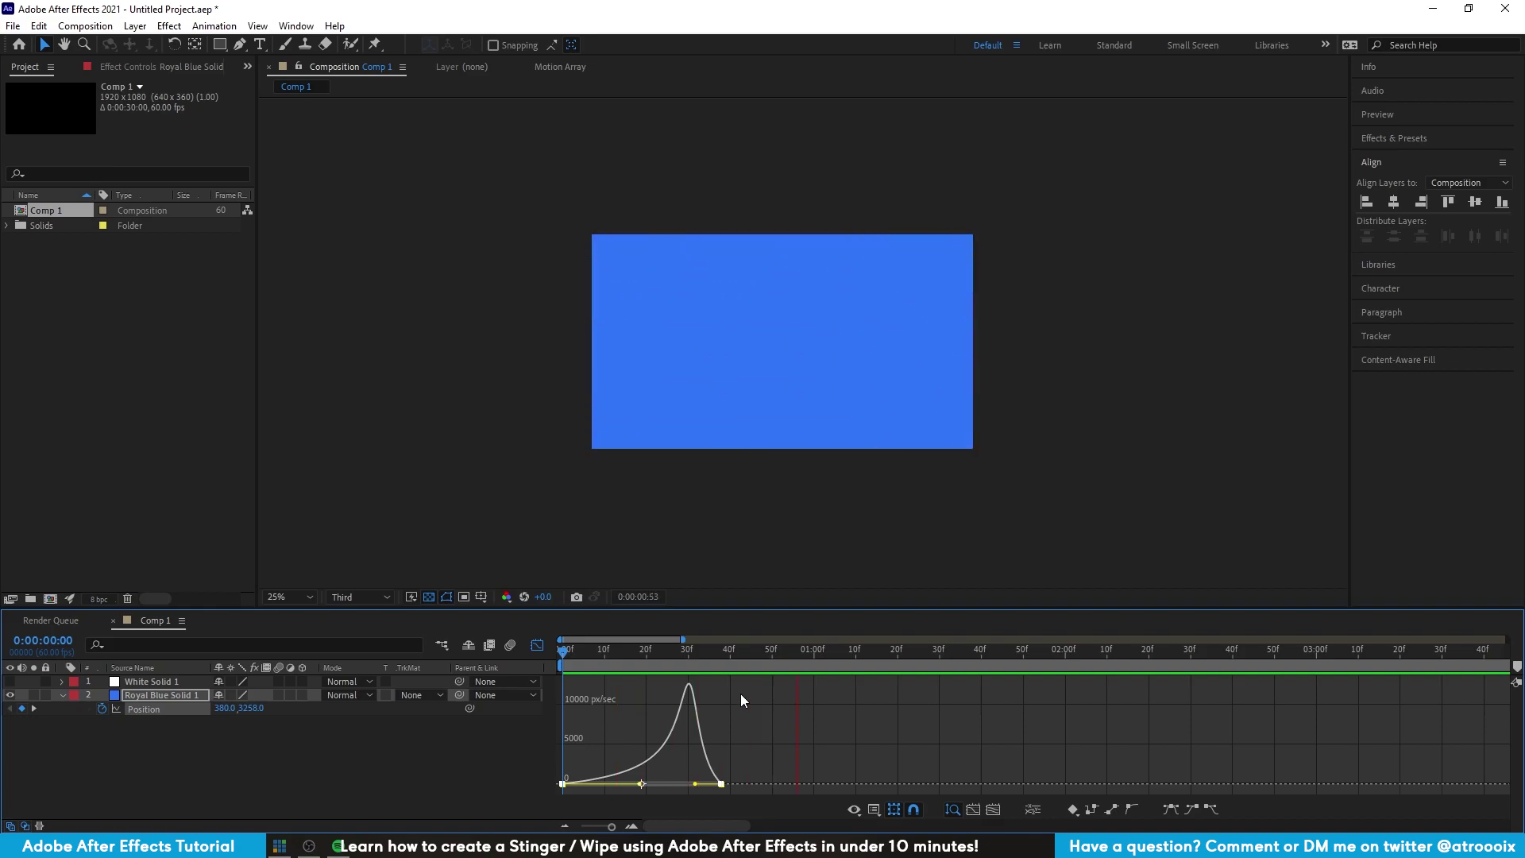
click(680, 651)
- Rebalance both keyframe influences, raising the first to about 75%, for a sharp mid-wipe speed peak
drag(681, 652, 546, 644)
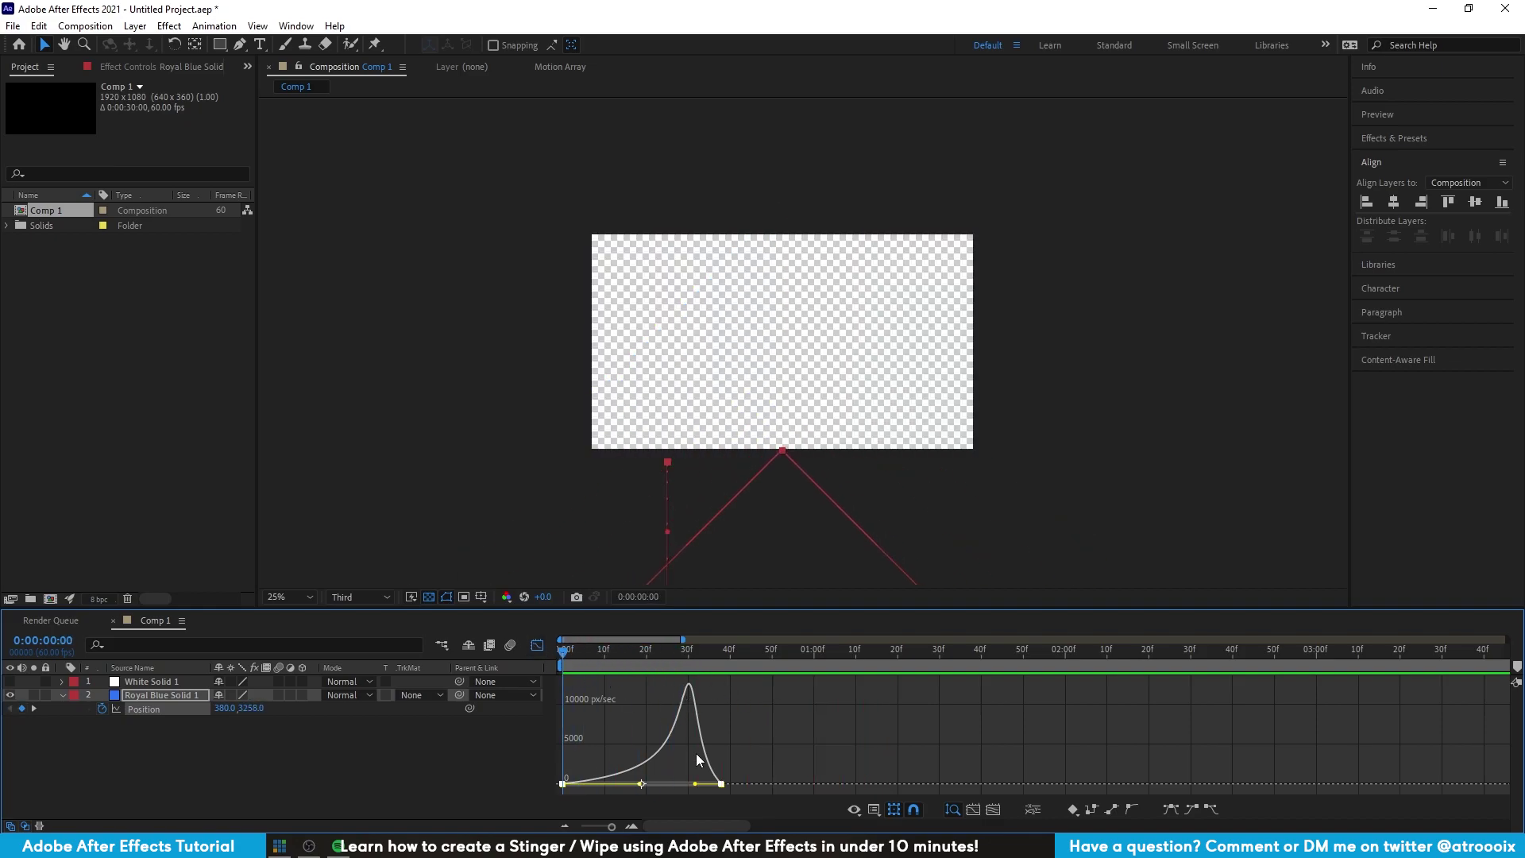
drag(640, 785, 592, 776)
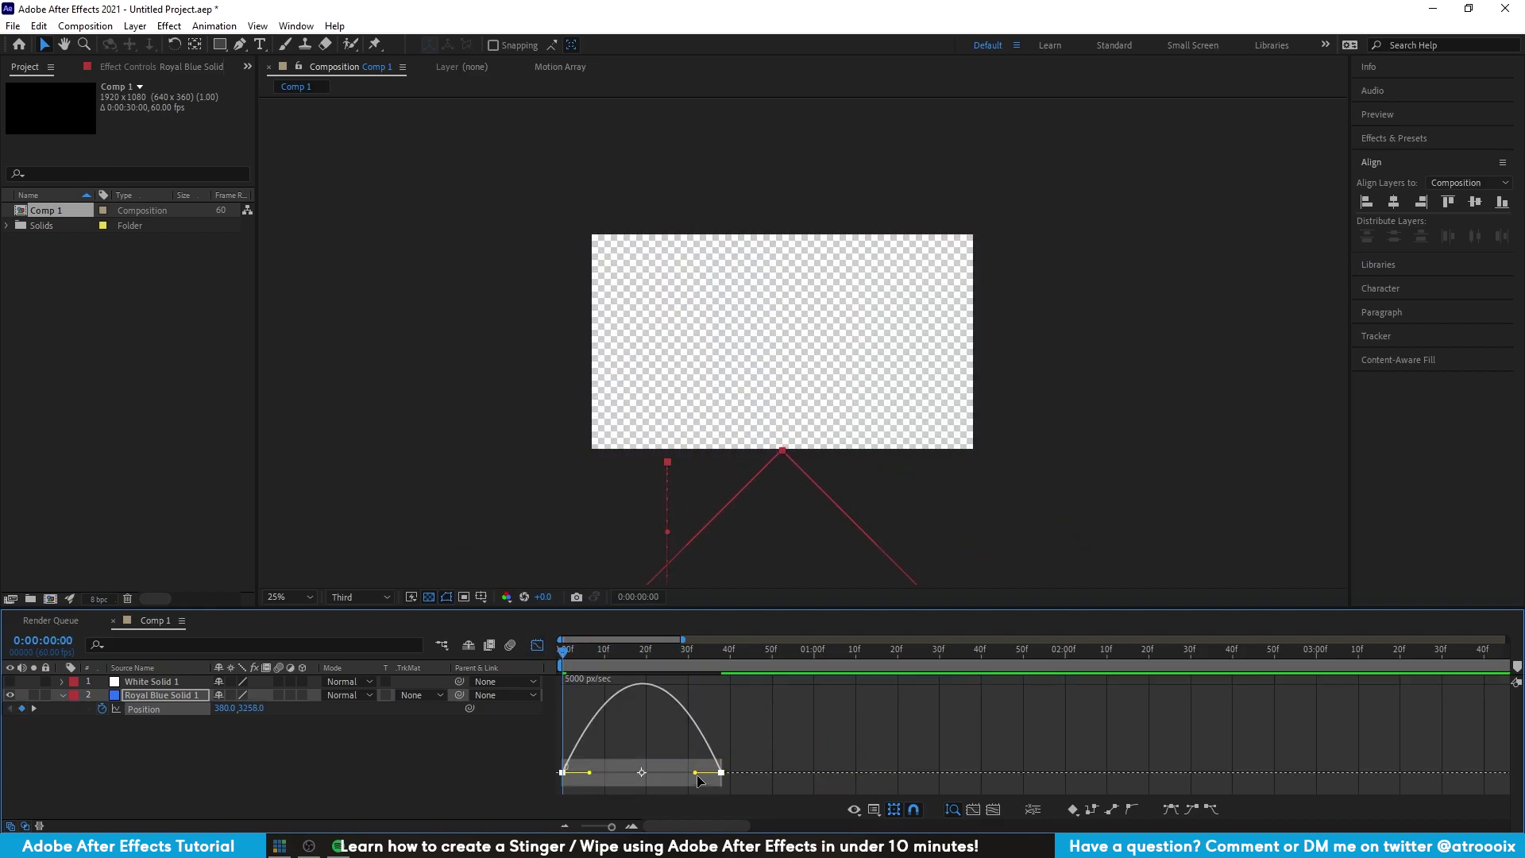
drag(691, 780, 759, 741)
key(space)
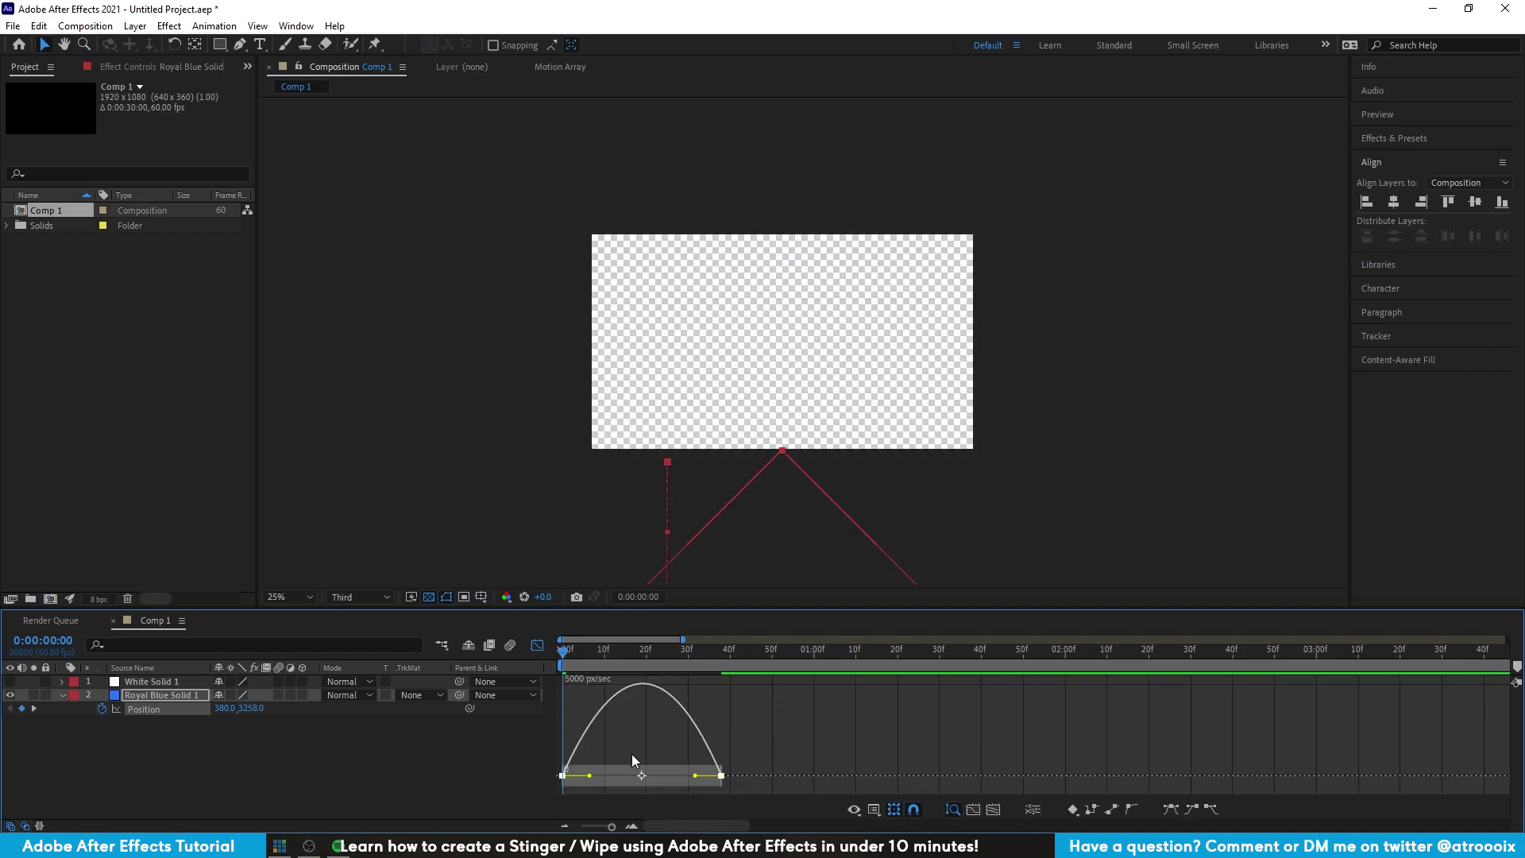
drag(589, 776, 667, 782)
key(space)
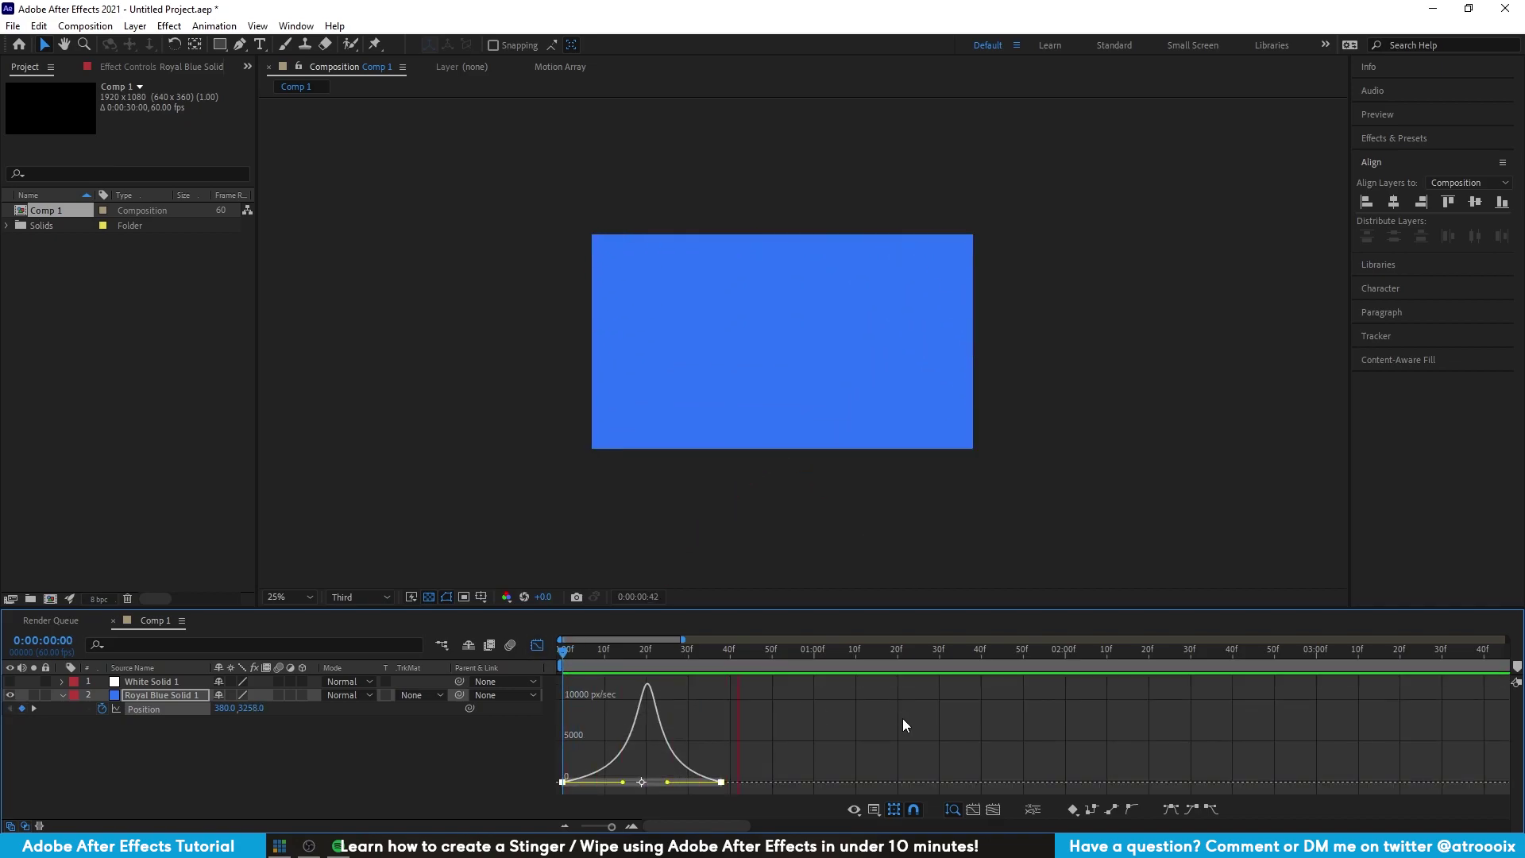
click(730, 662)
click(536, 645)
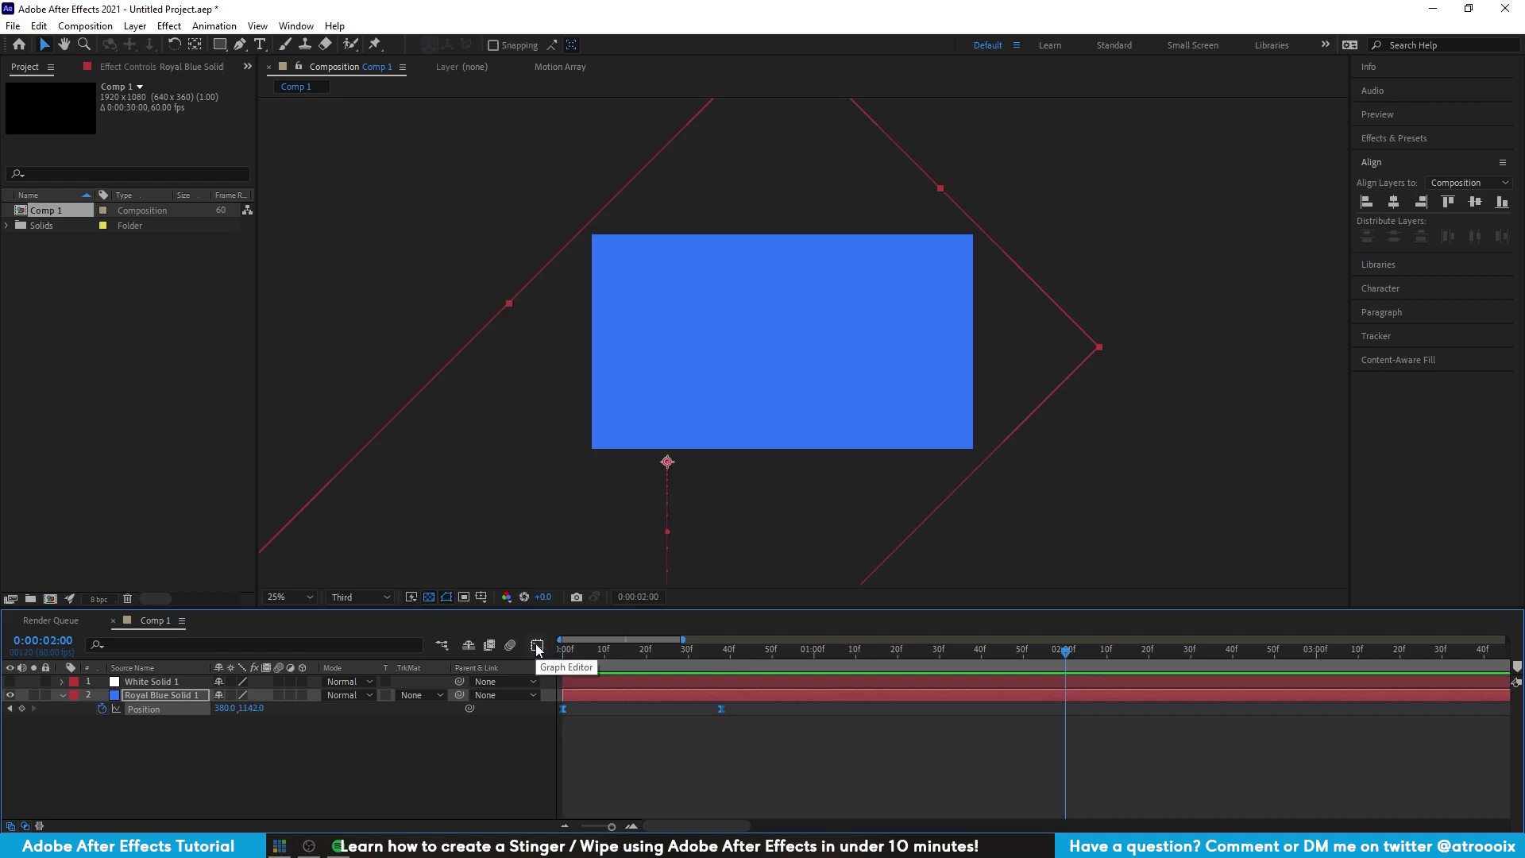
key(Home)
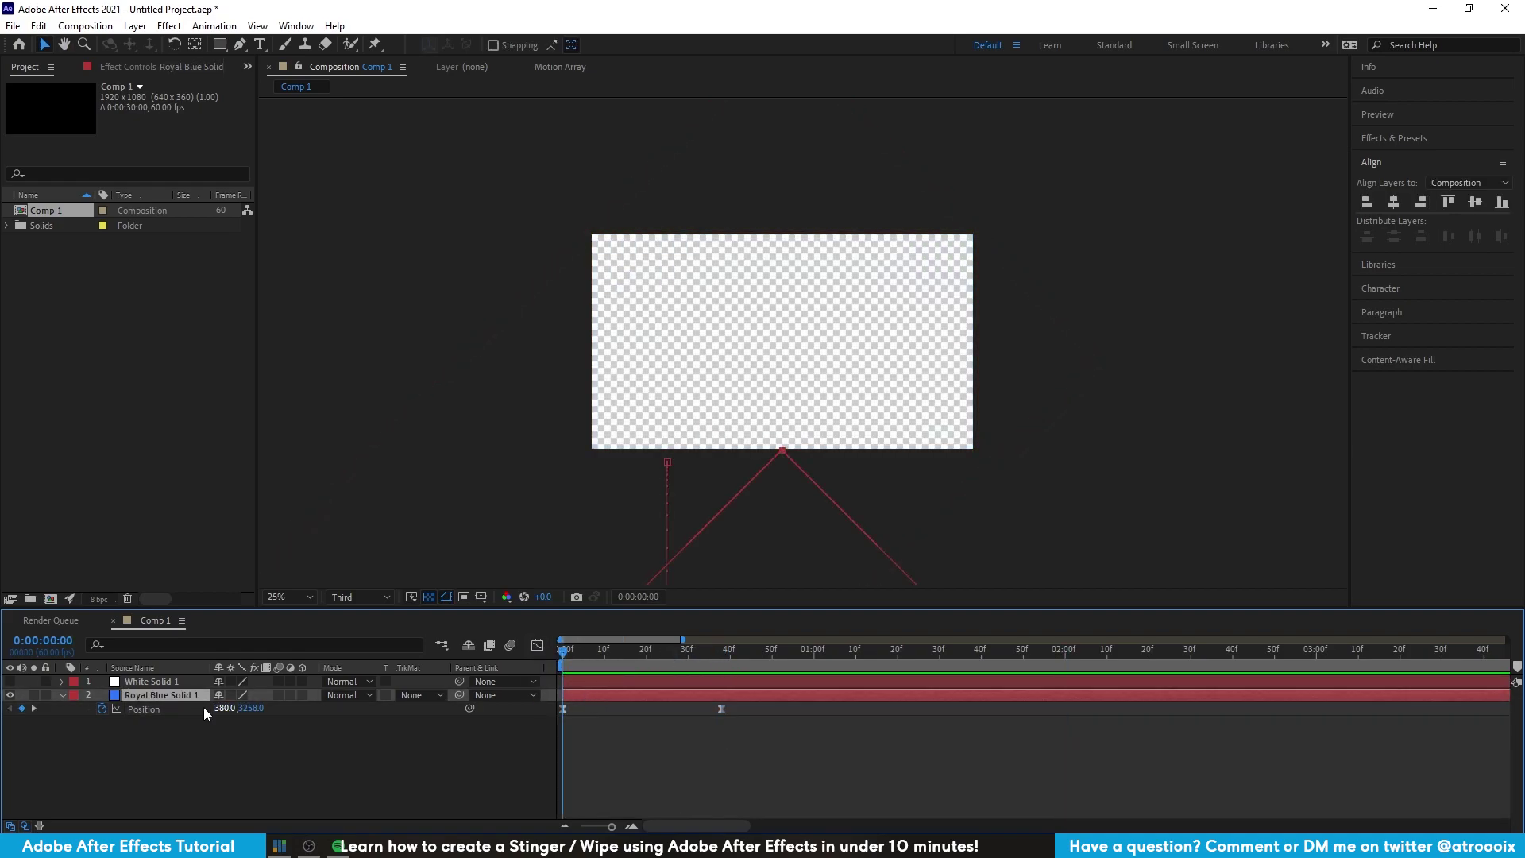
click(726, 764)
key(space)
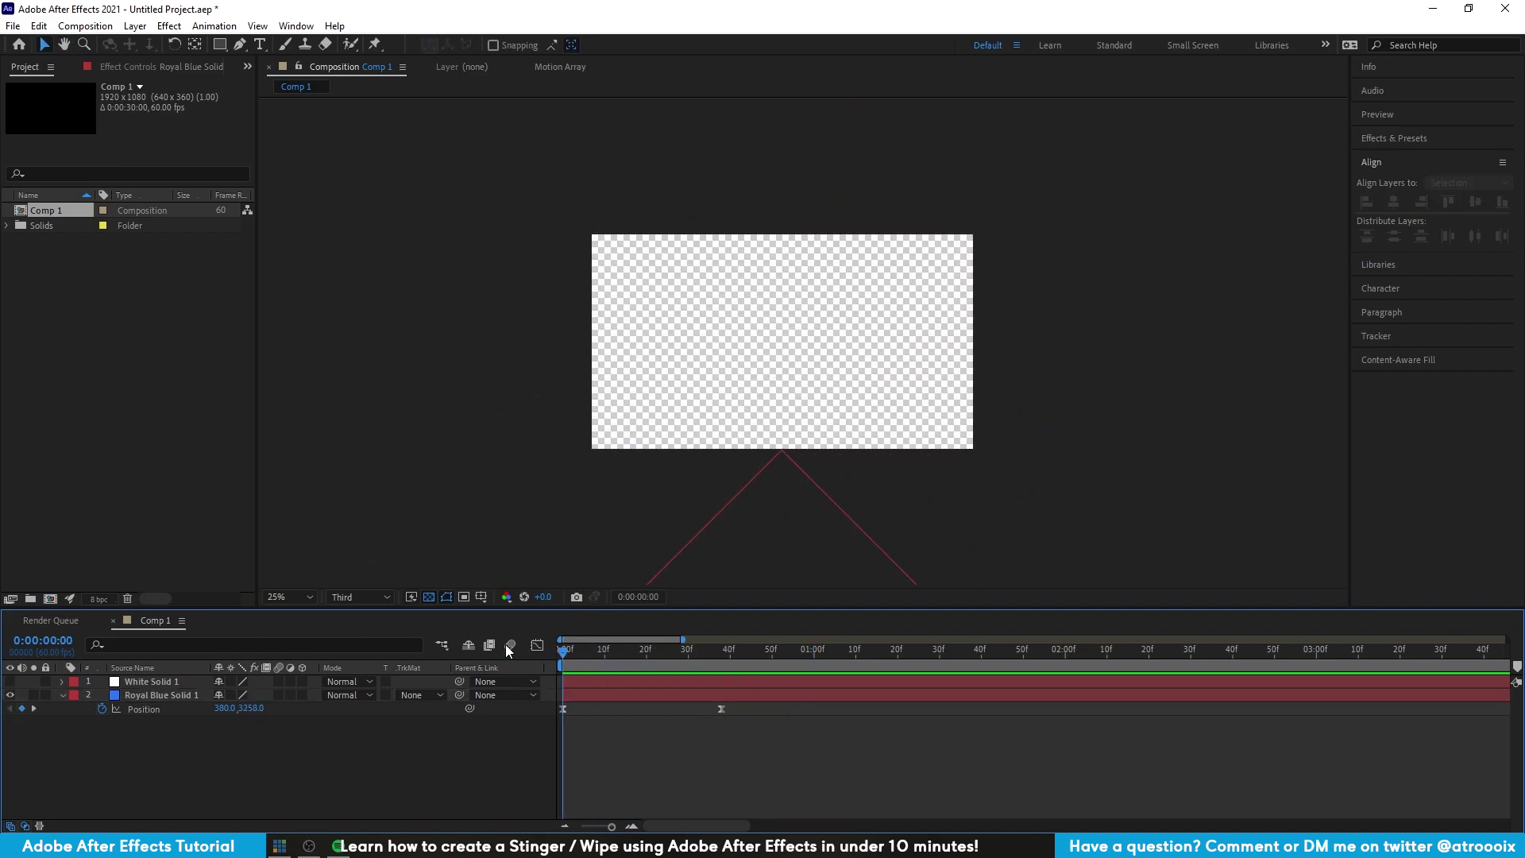
key(space)
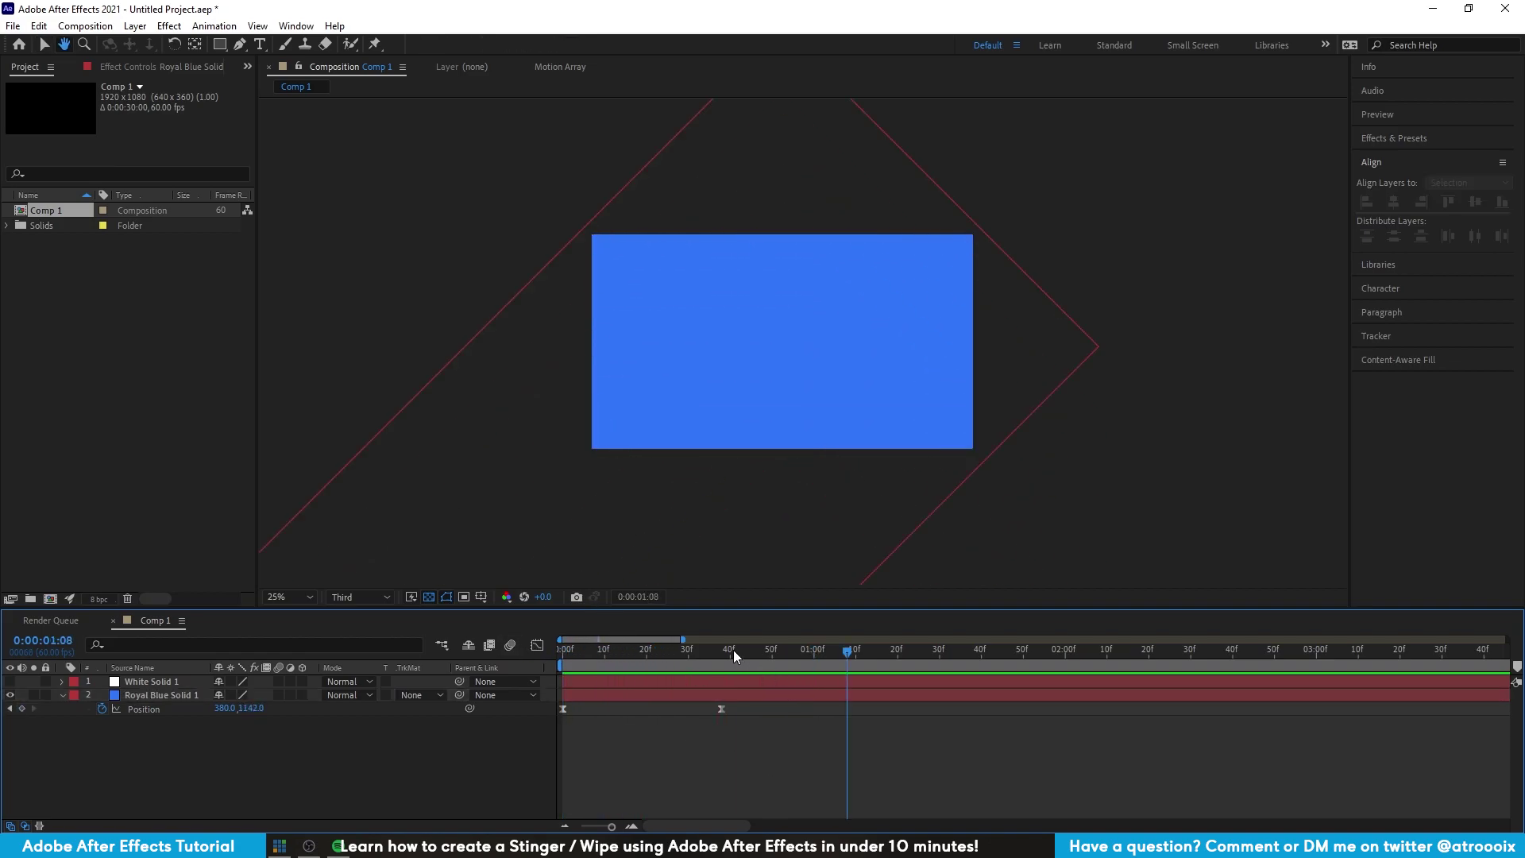
drag(636, 645, 555, 641)
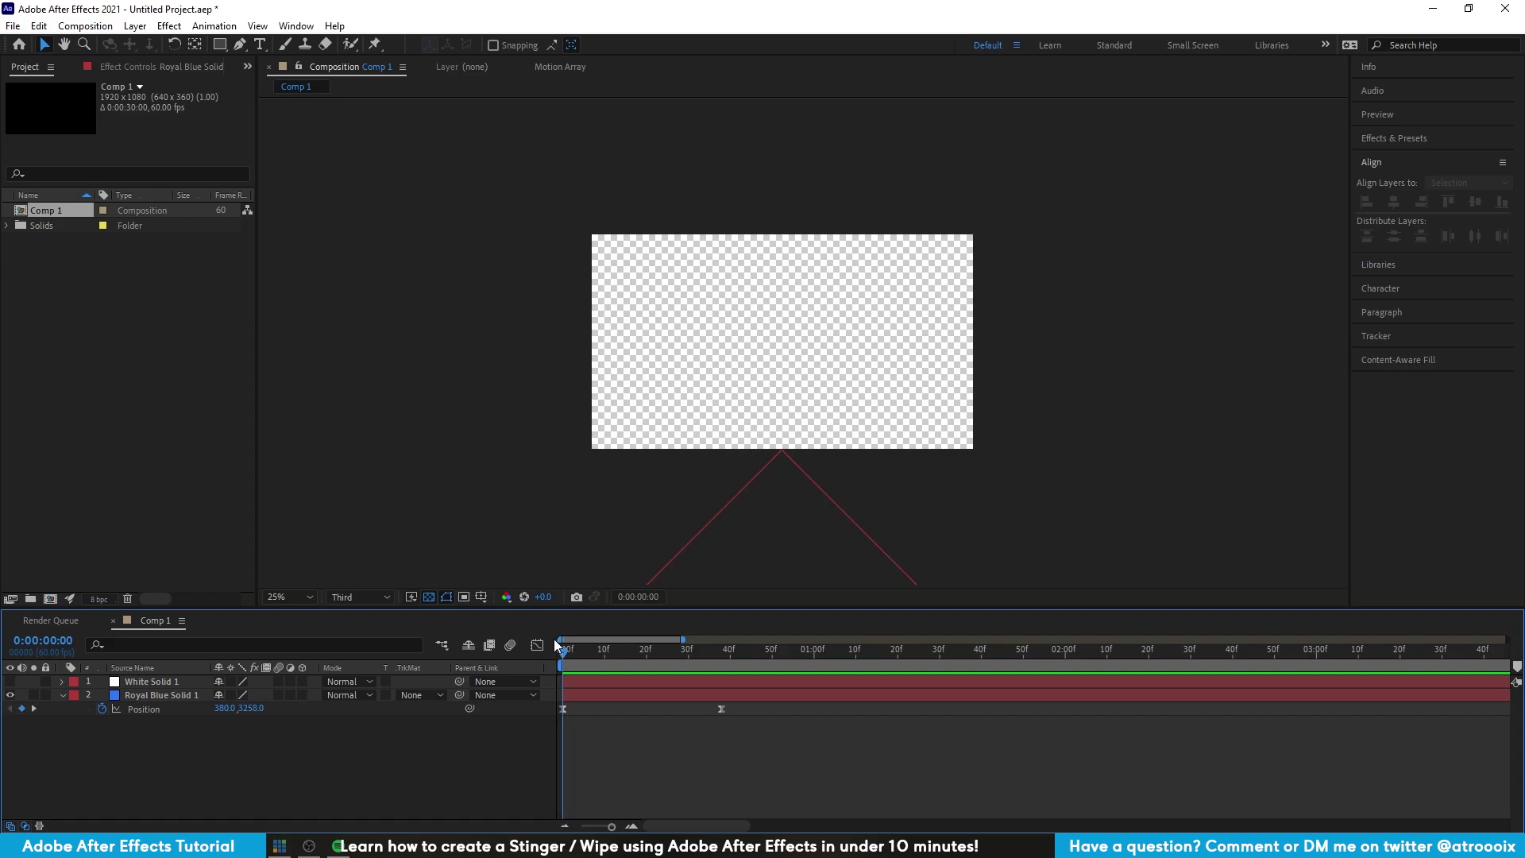
- Copy Royal Blue Solid 1's Scale onto White Solid 1
click(163, 682)
click(163, 694)
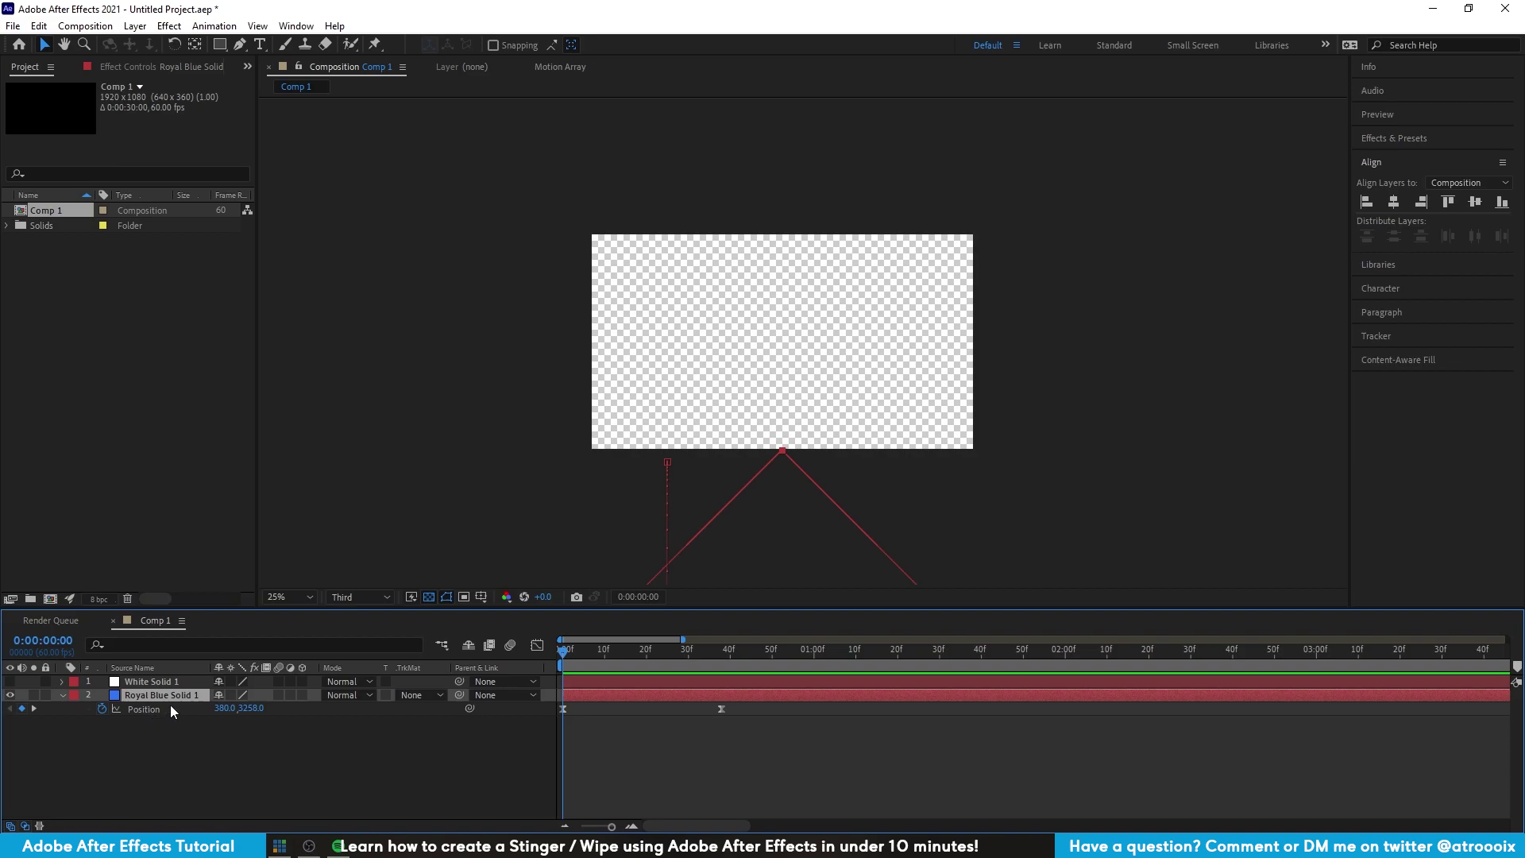
key(s)
click(133, 709)
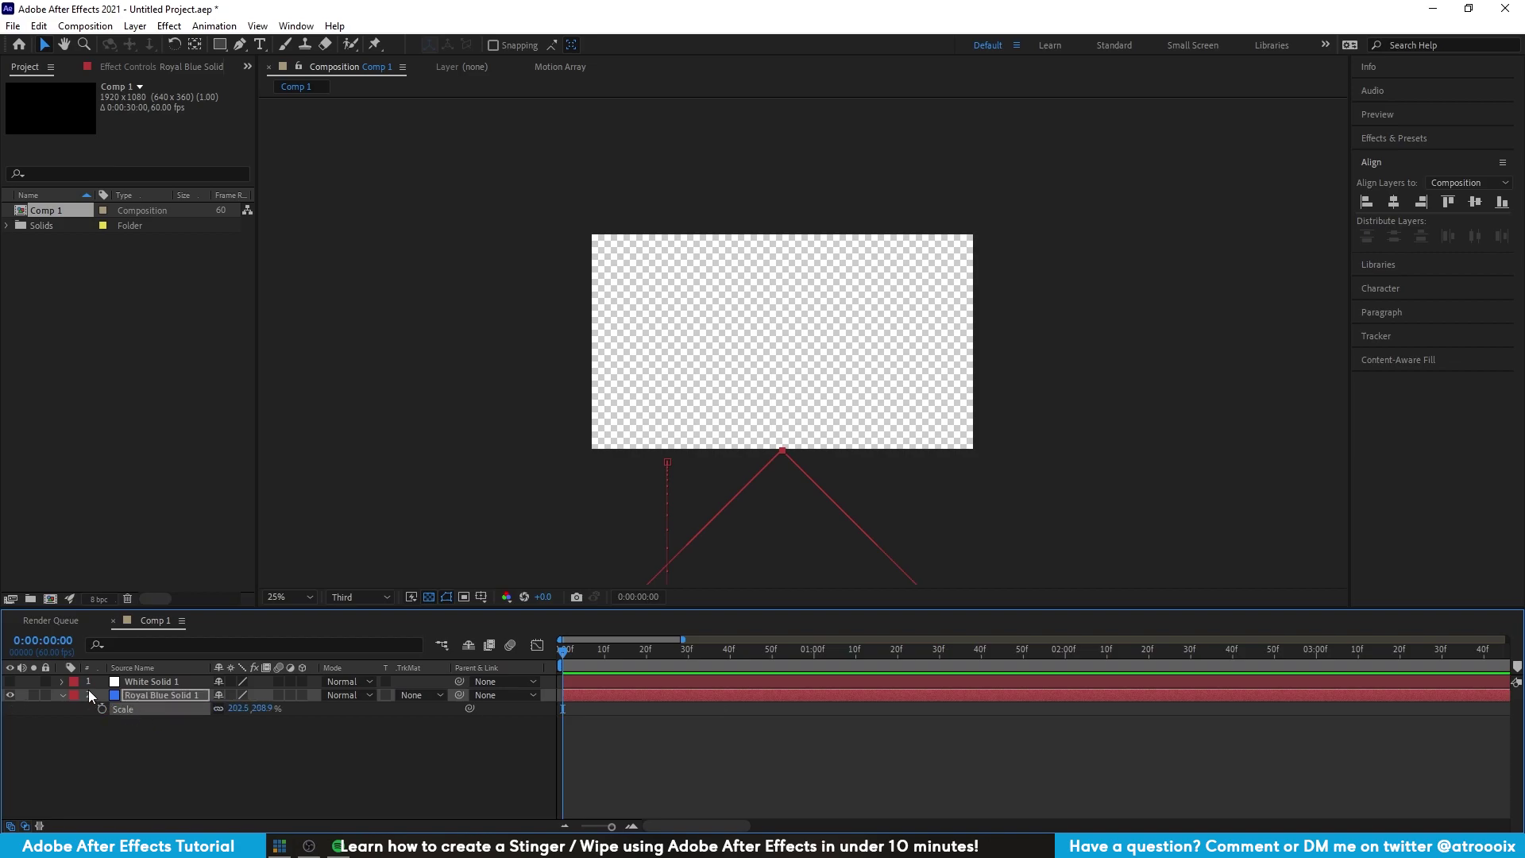
click(140, 684)
key(s)
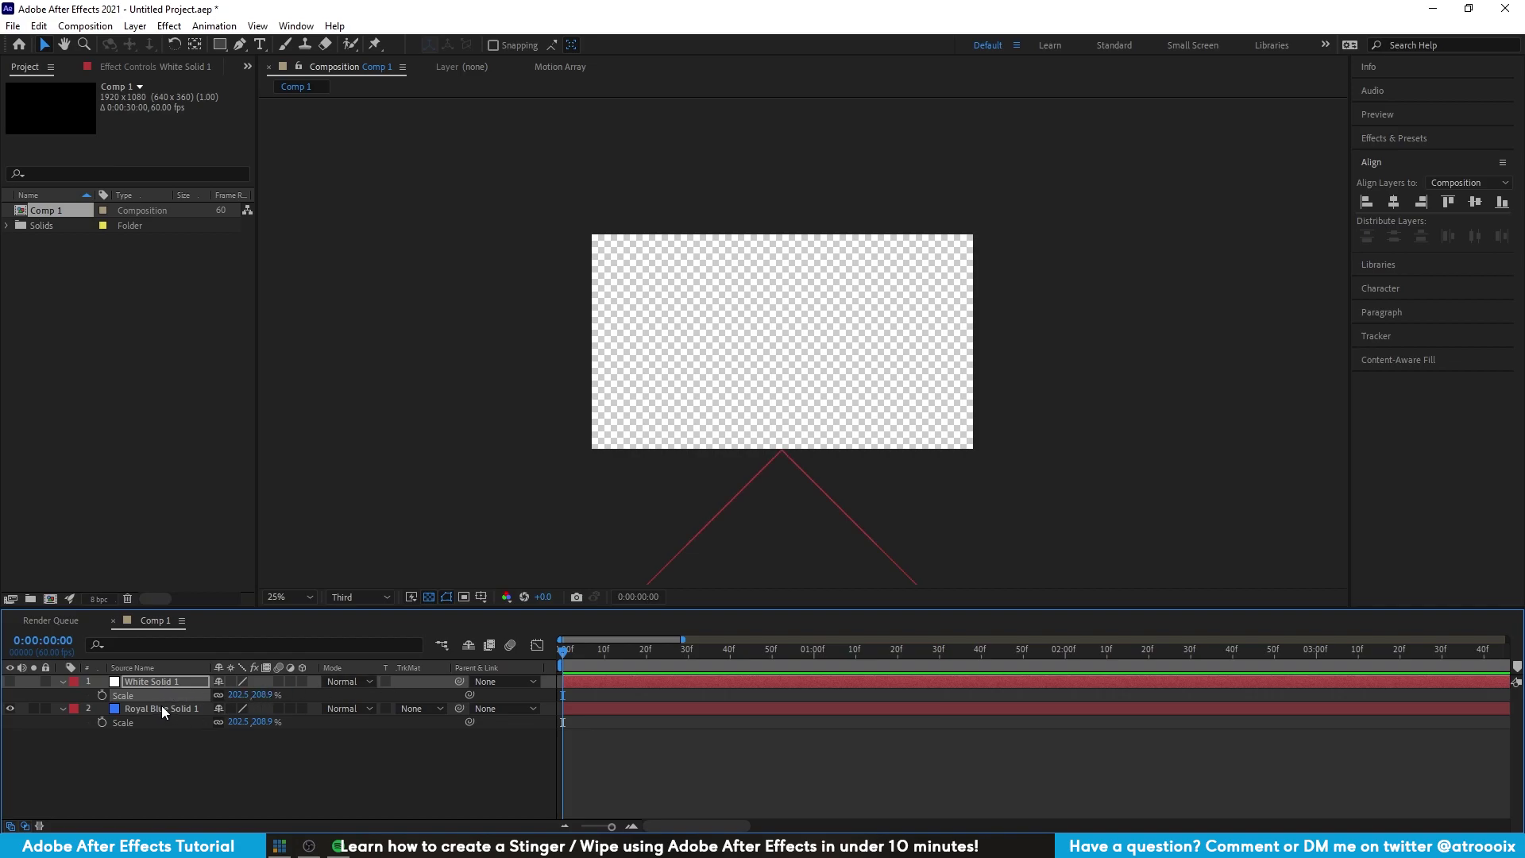
- Match White Solid 1's rotation to the blue solid's -45° and make it visible
click(162, 707)
key(r)
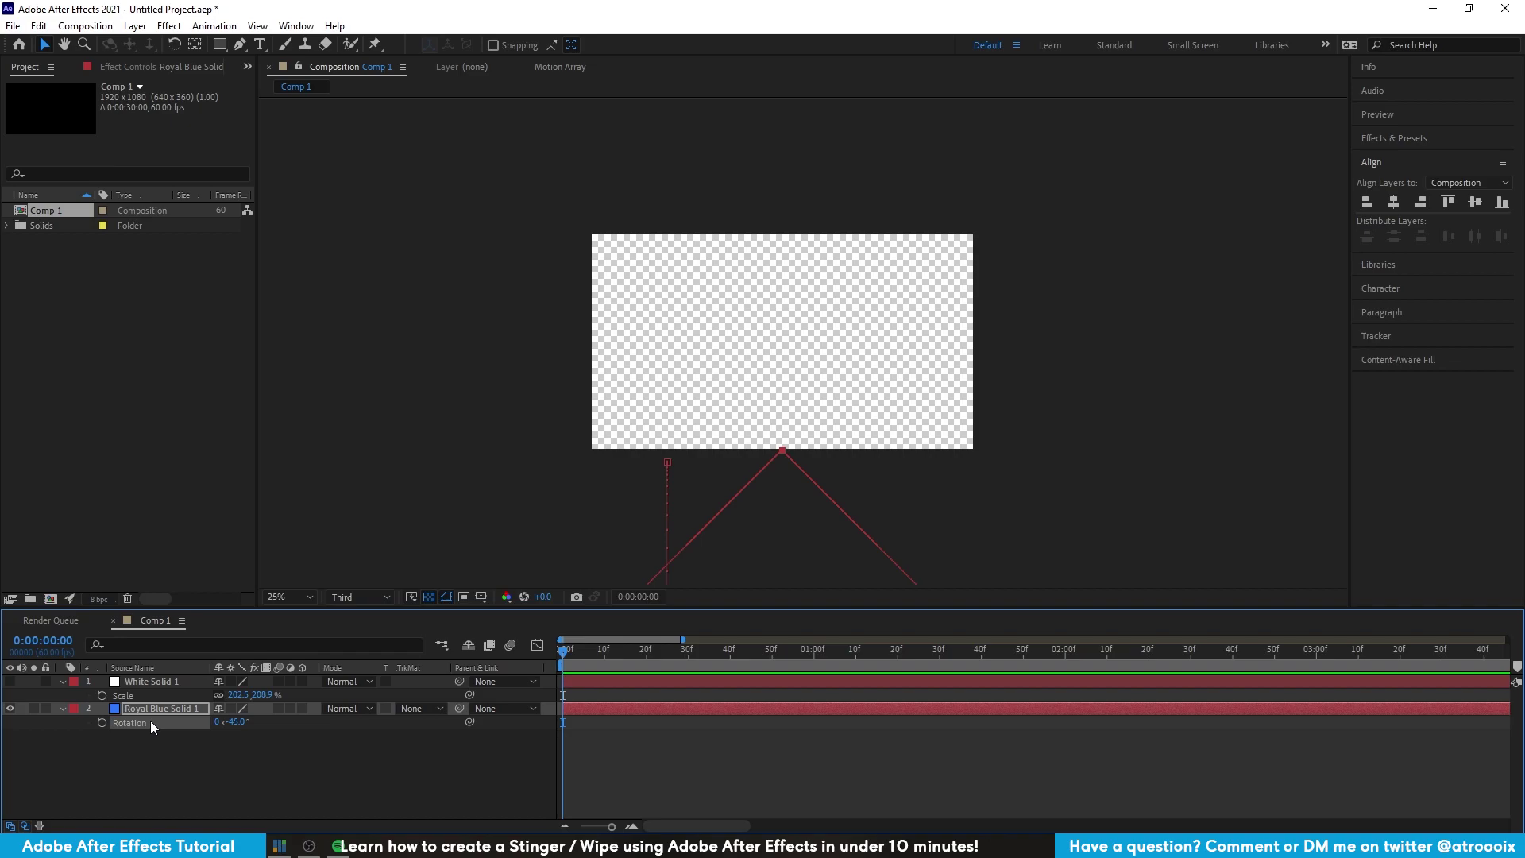
click(149, 683)
key(r)
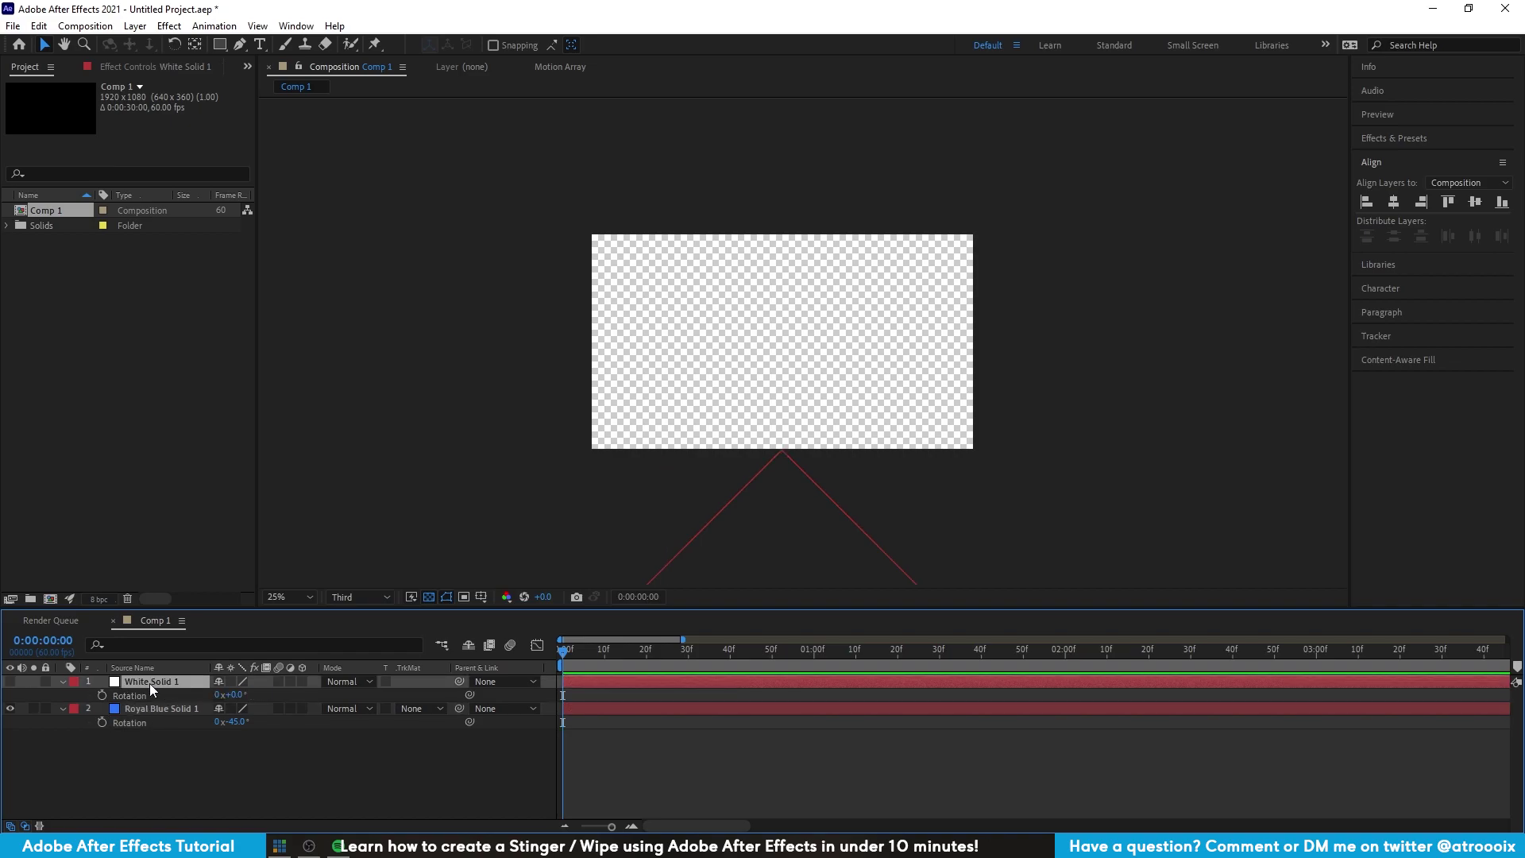
click(9, 681)
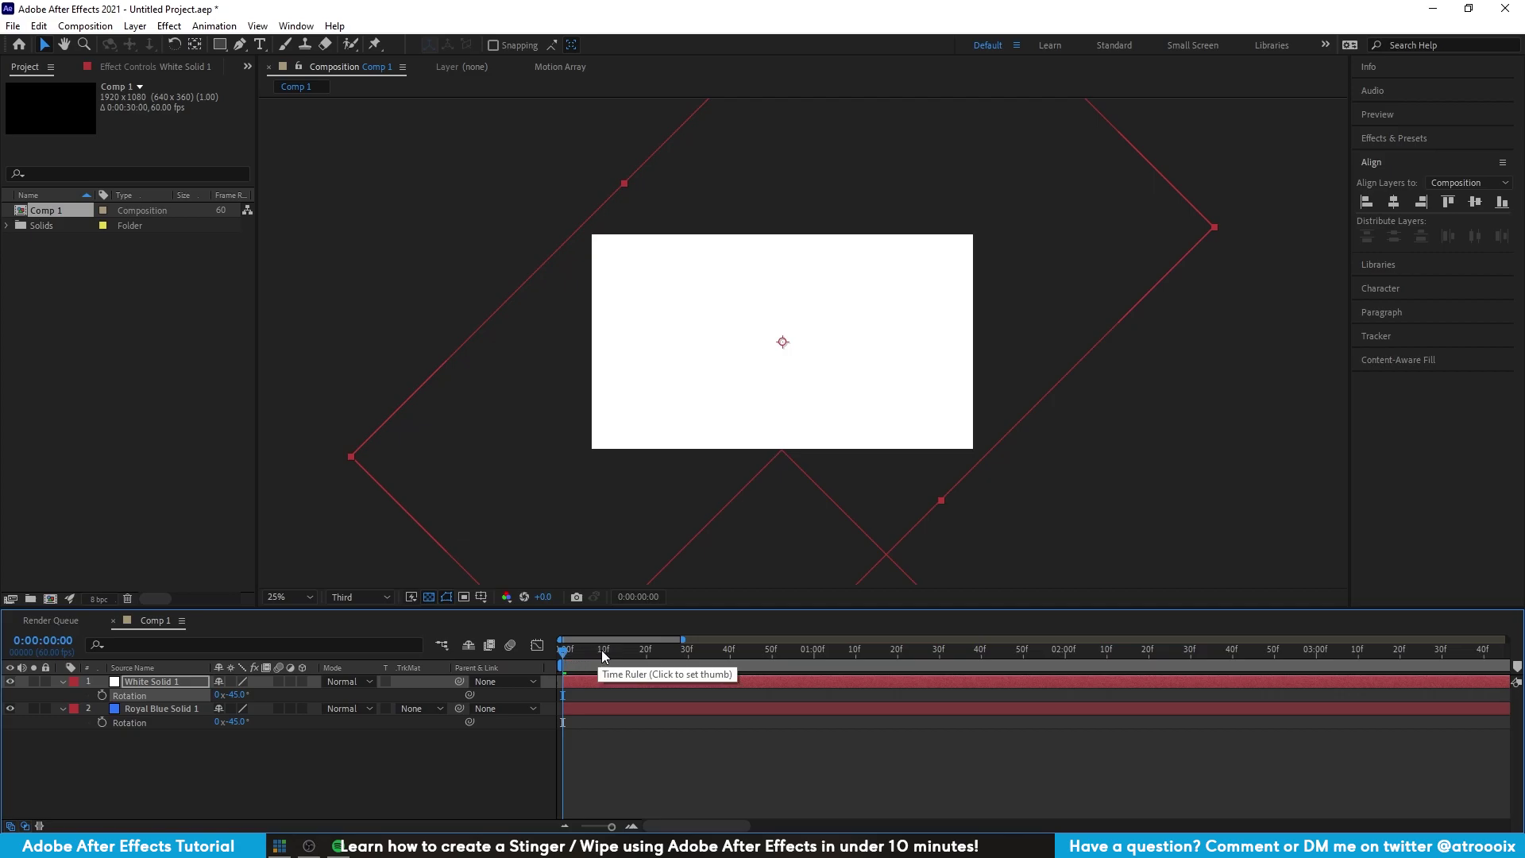
- Paste the blue solid's two Position keyframes onto White Solid 1
click(679, 745)
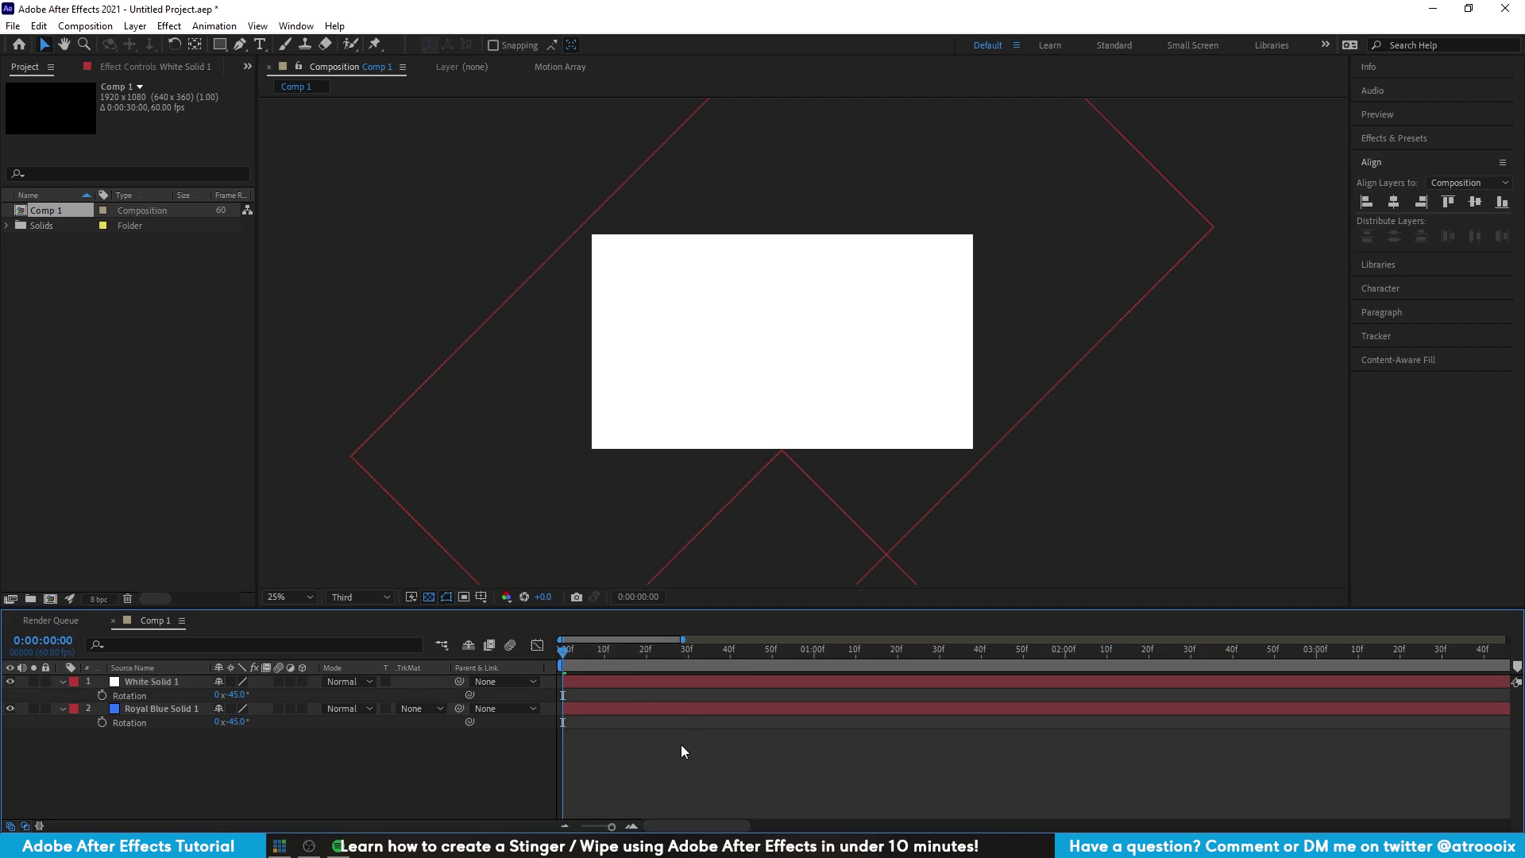
click(185, 703)
key(p)
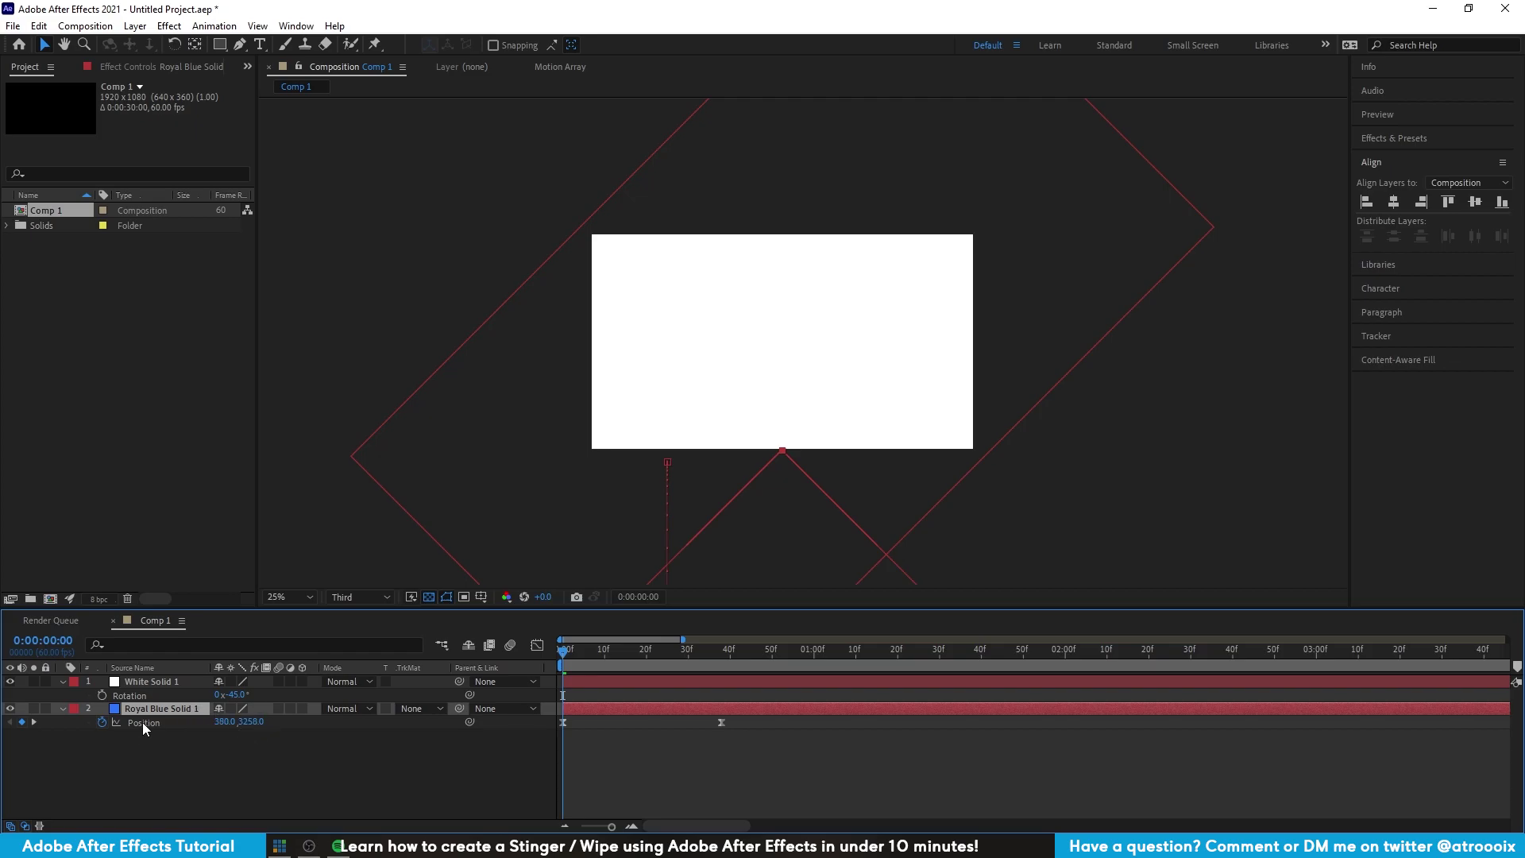
click(159, 683)
key(p)
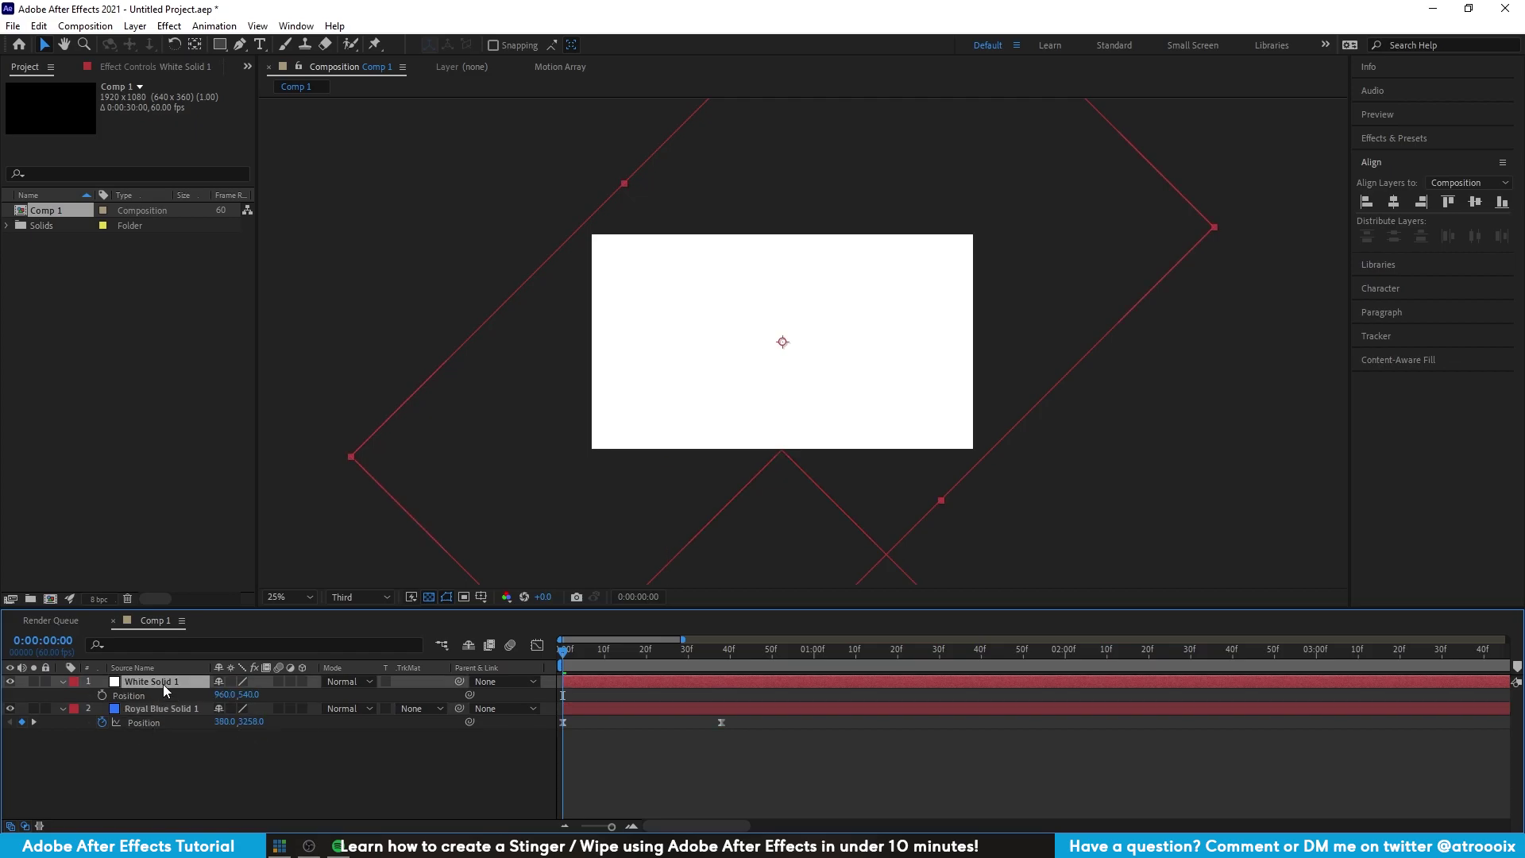
key(ctrl+v)
- Scrub through the wipe and toggle each solid's visibility to compare them
click(578, 692)
click(576, 651)
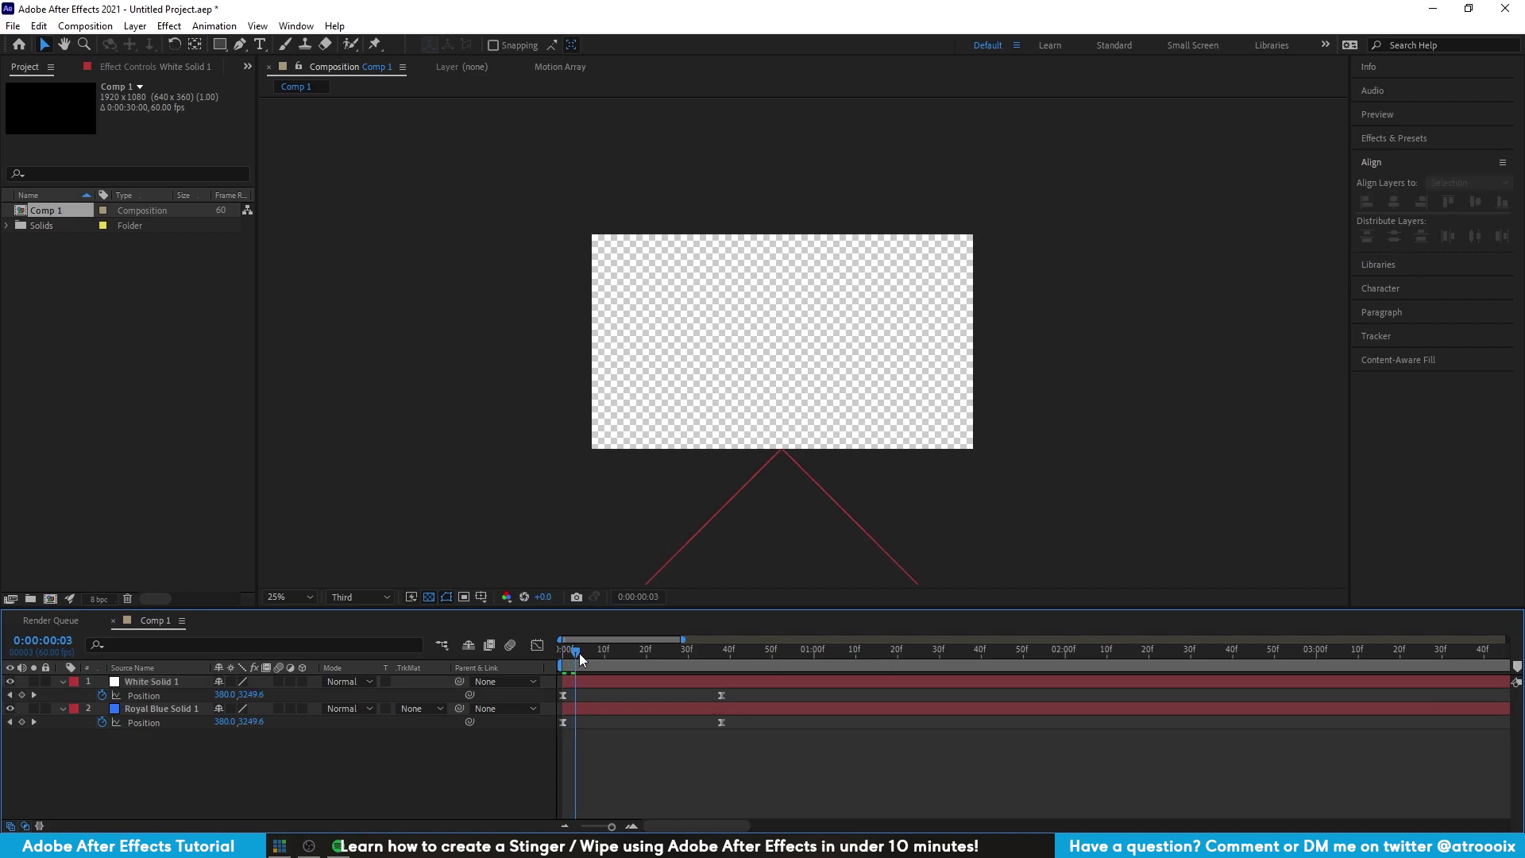
drag(579, 652, 645, 649)
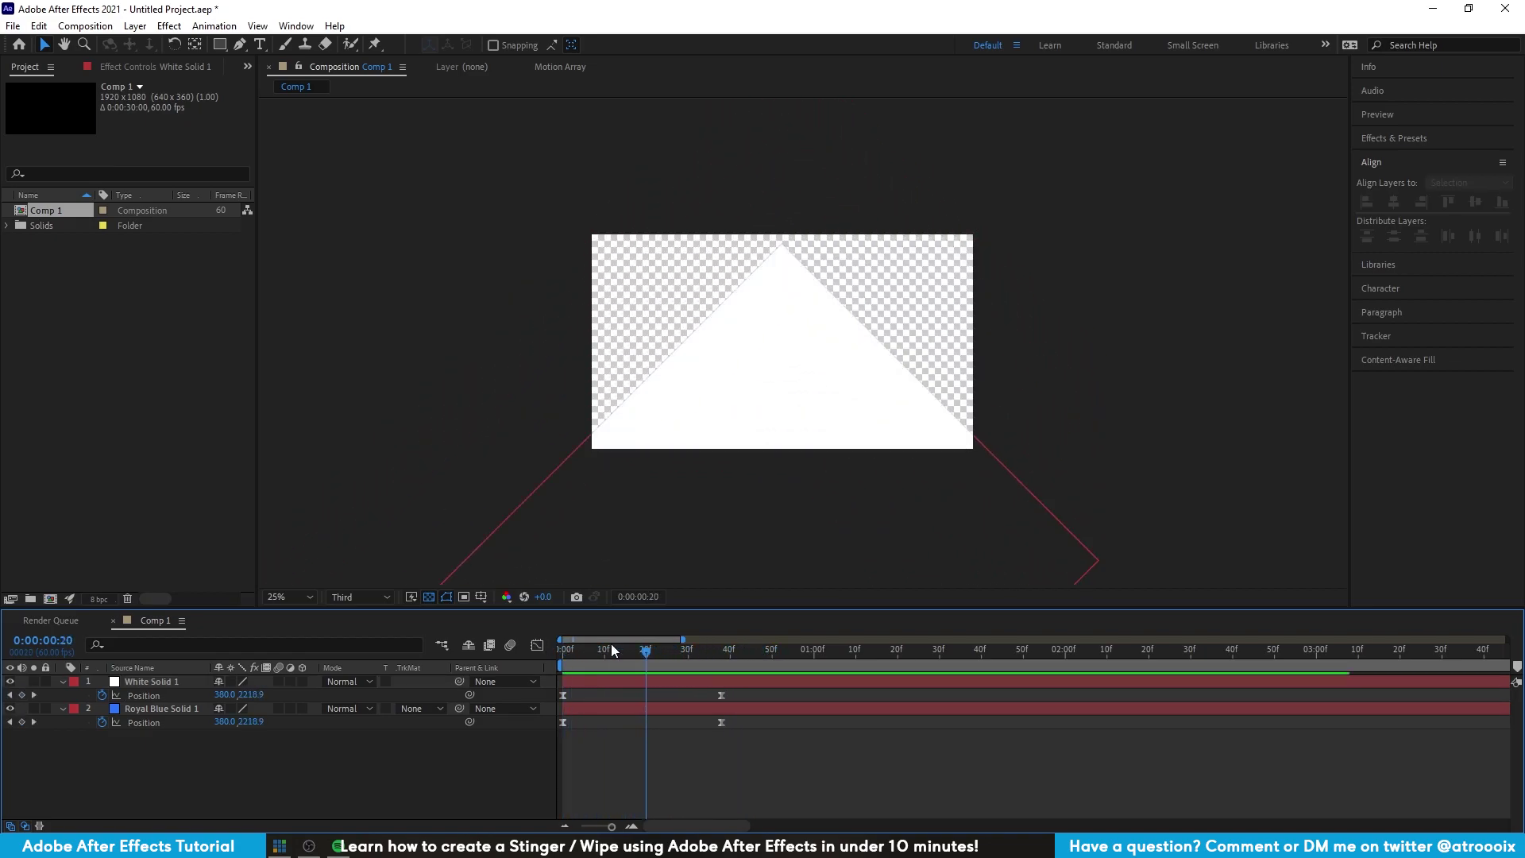
click(10, 682)
click(9, 682)
click(10, 708)
click(10, 709)
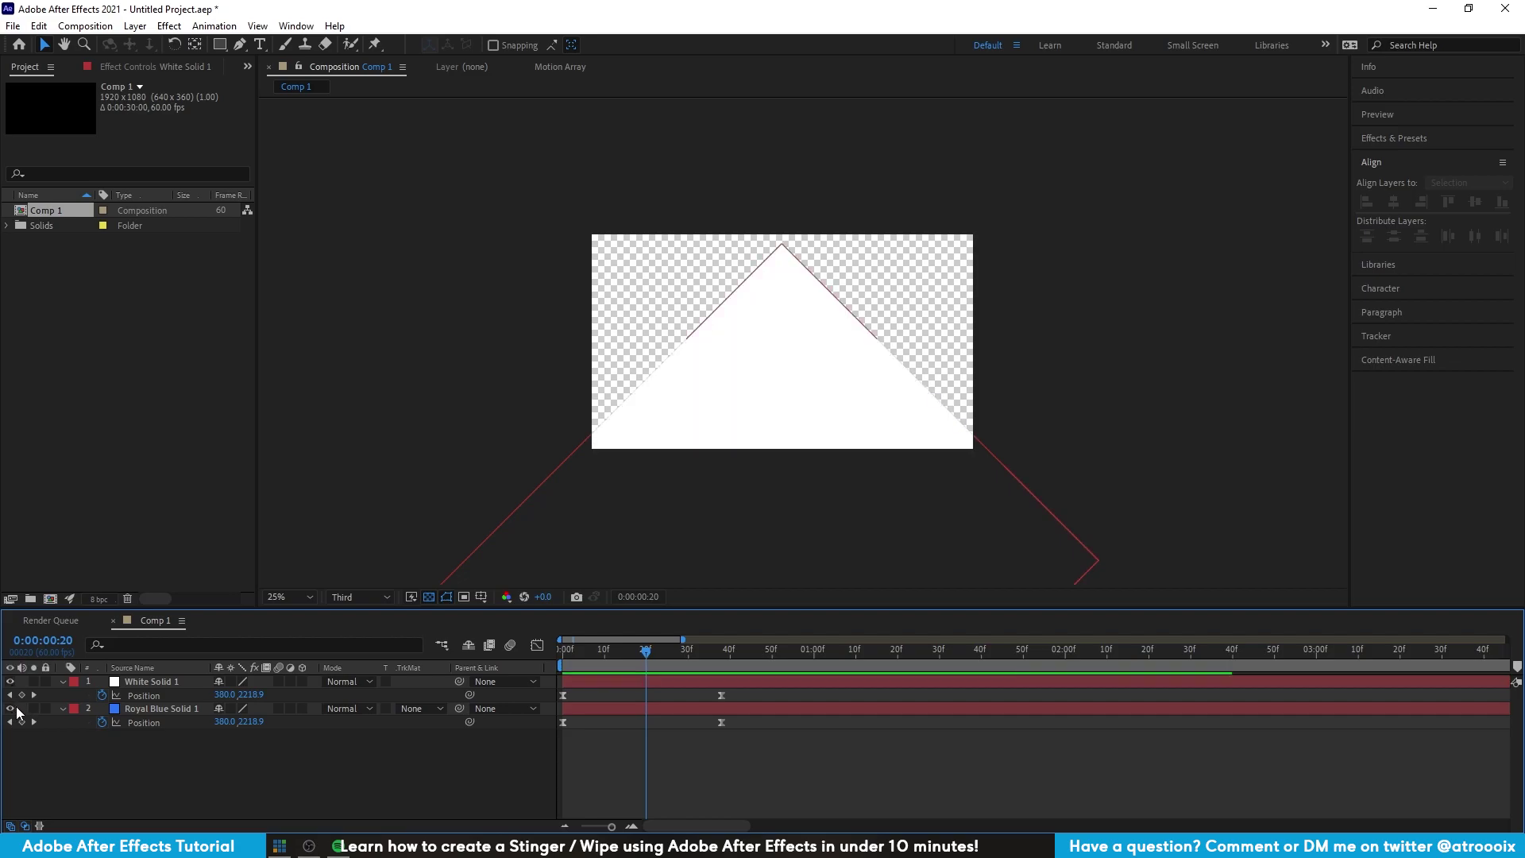
drag(637, 651, 626, 651)
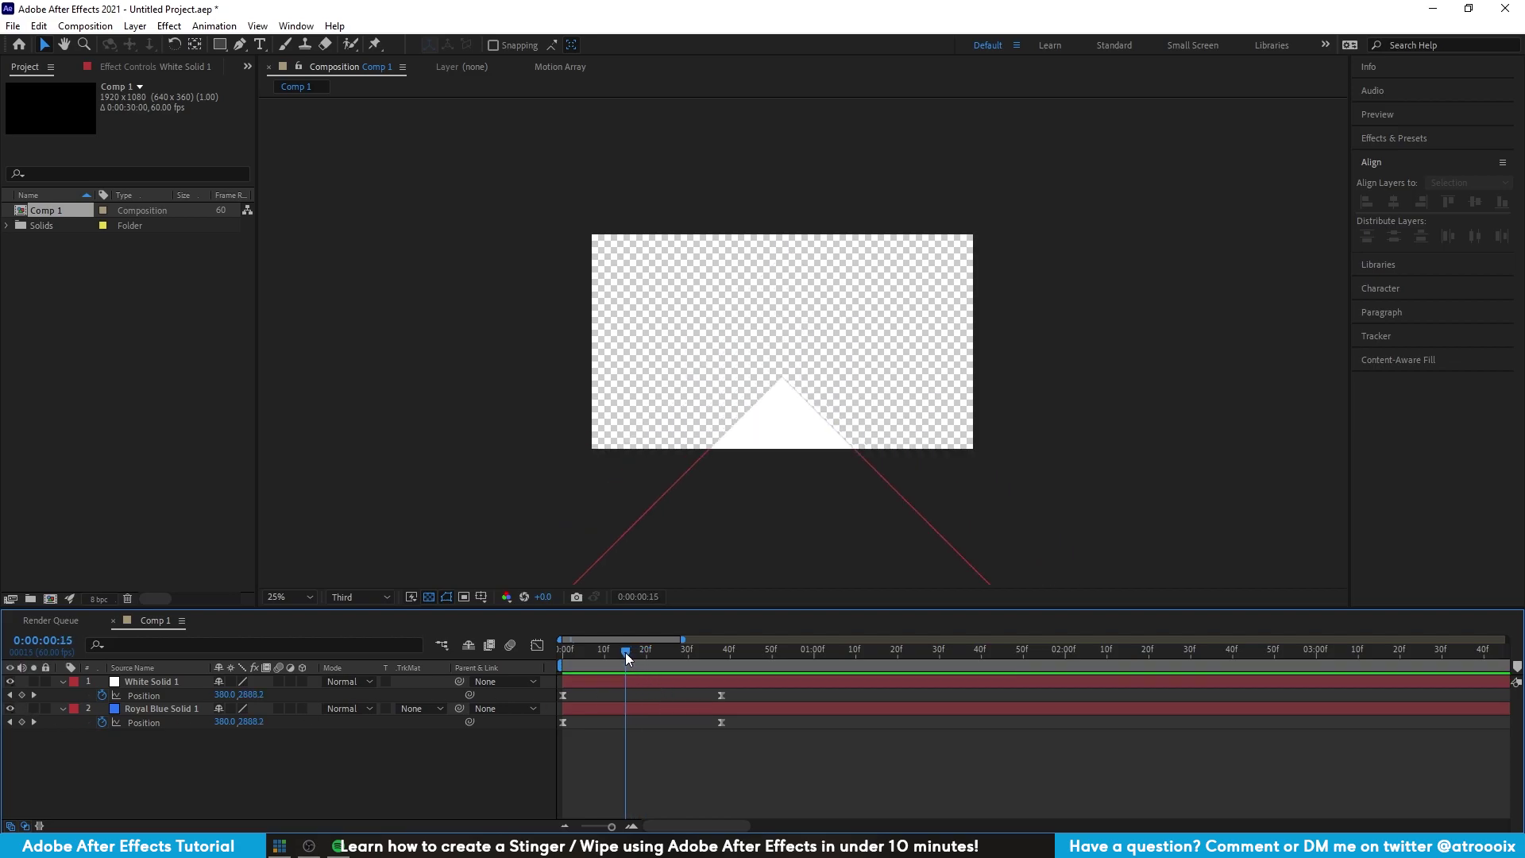
- Put Royal Blue Solid 1 above White Solid 1, delay its wipe a few frames, and preview on black
drag(146, 681, 155, 728)
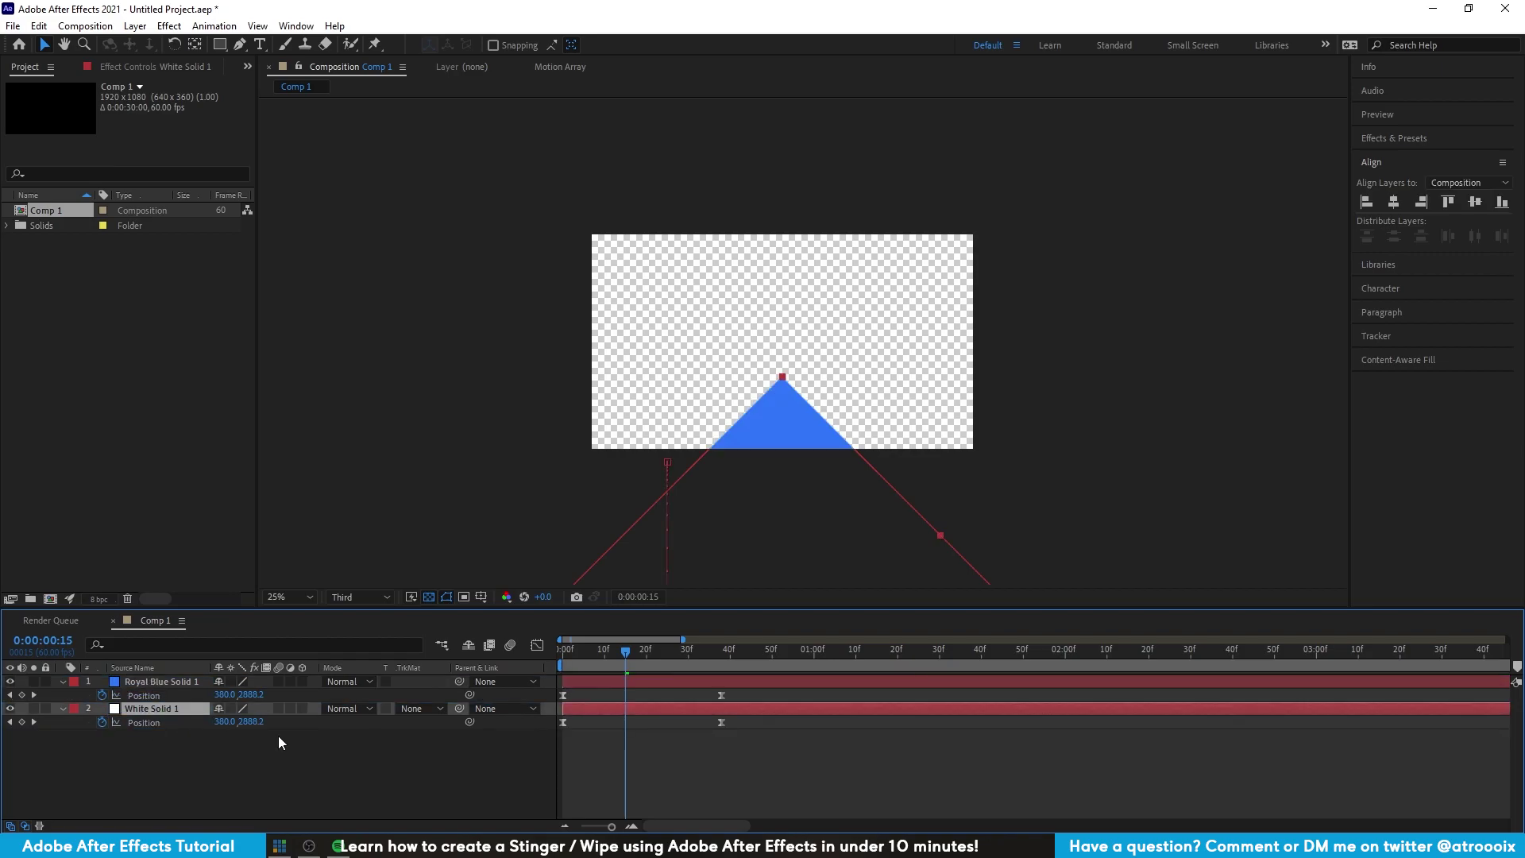
click(583, 681)
drag(583, 681, 589, 646)
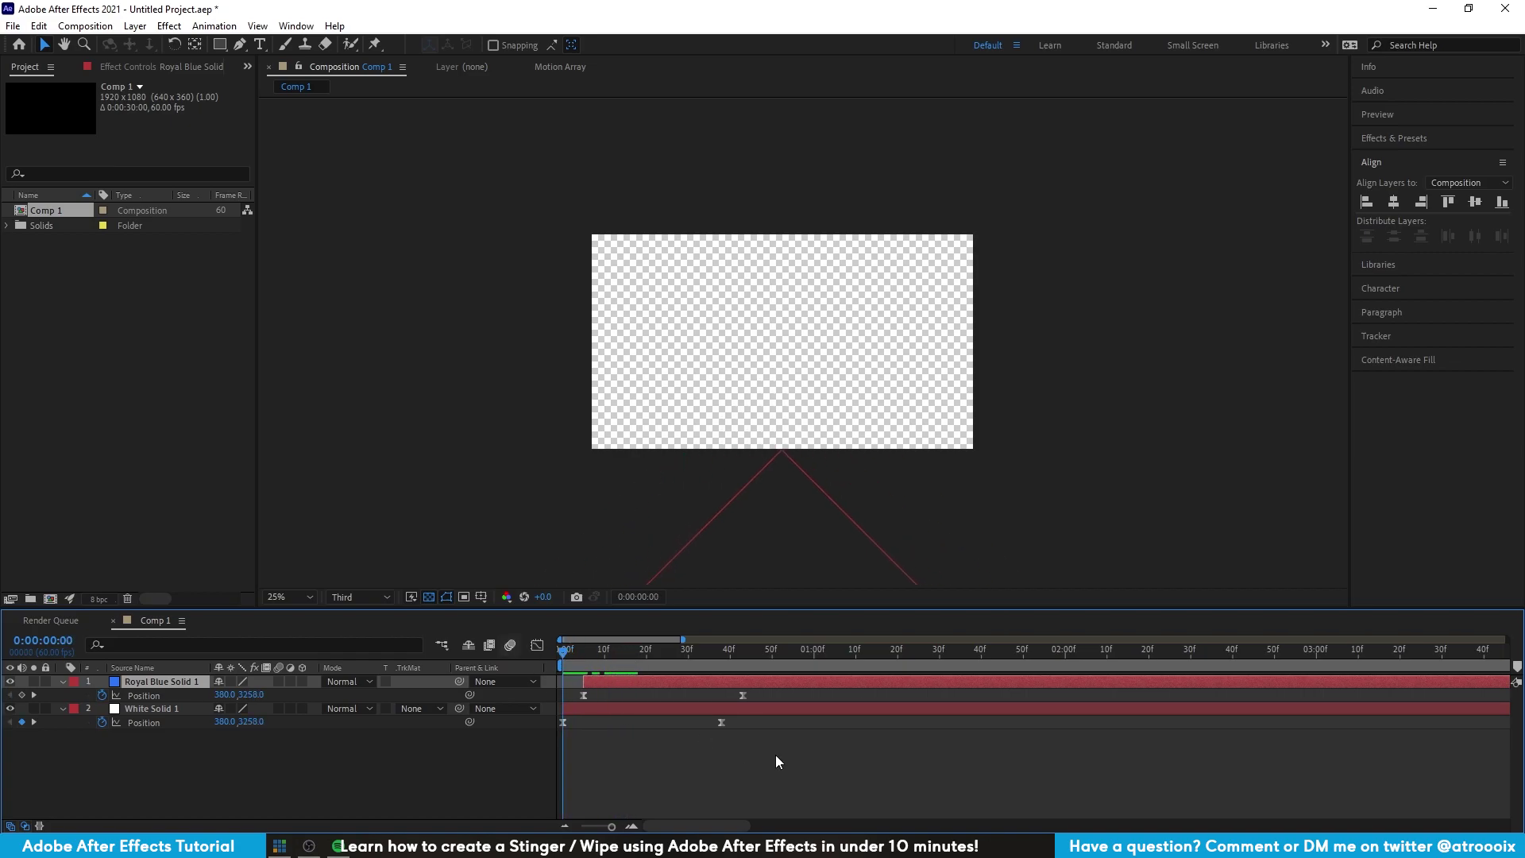
click(886, 770)
key(space)
key(space)
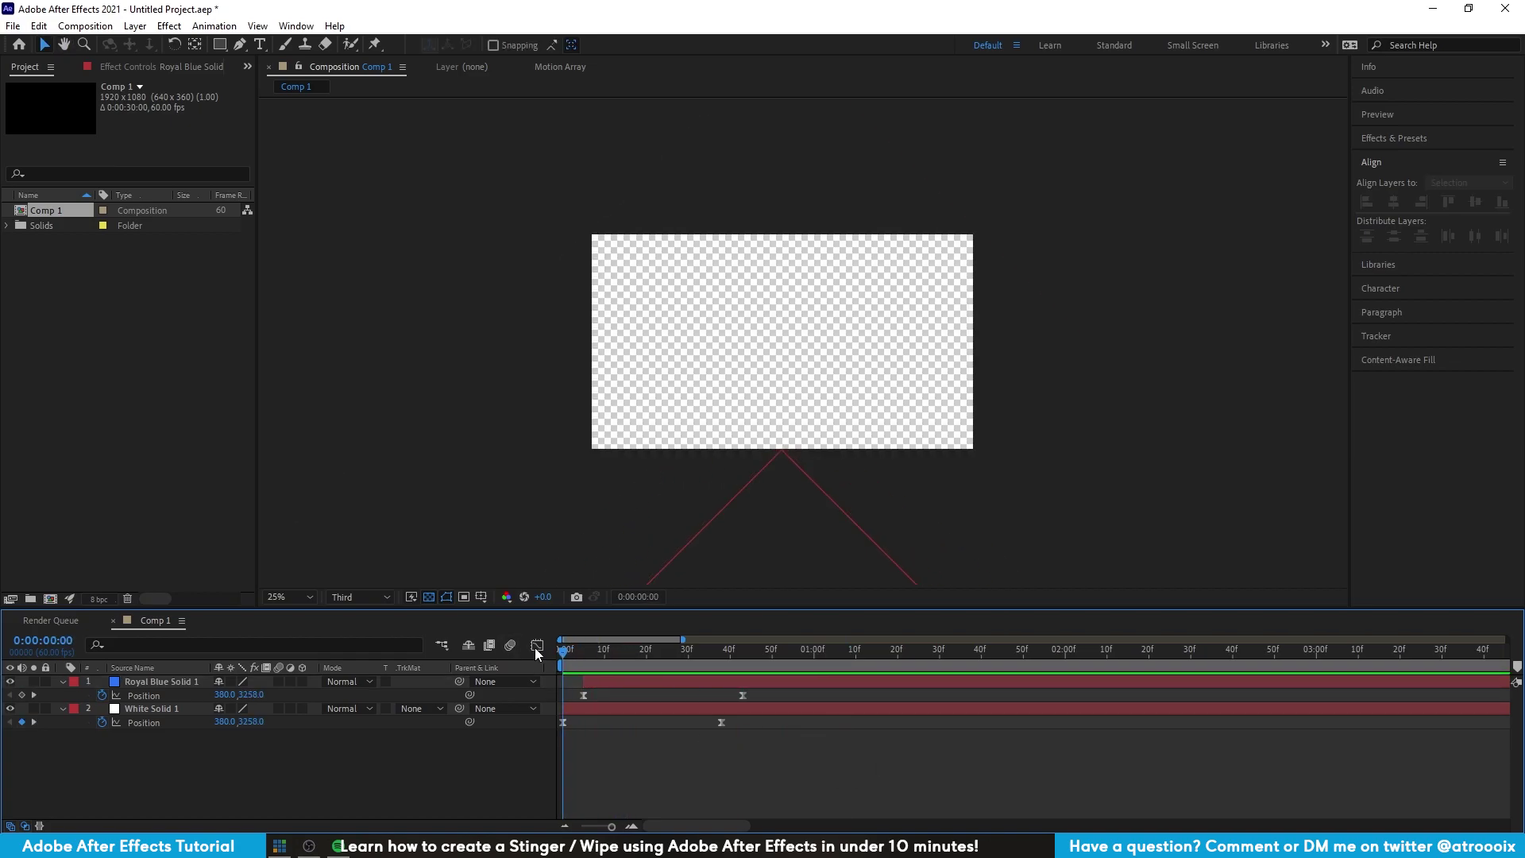
click(428, 596)
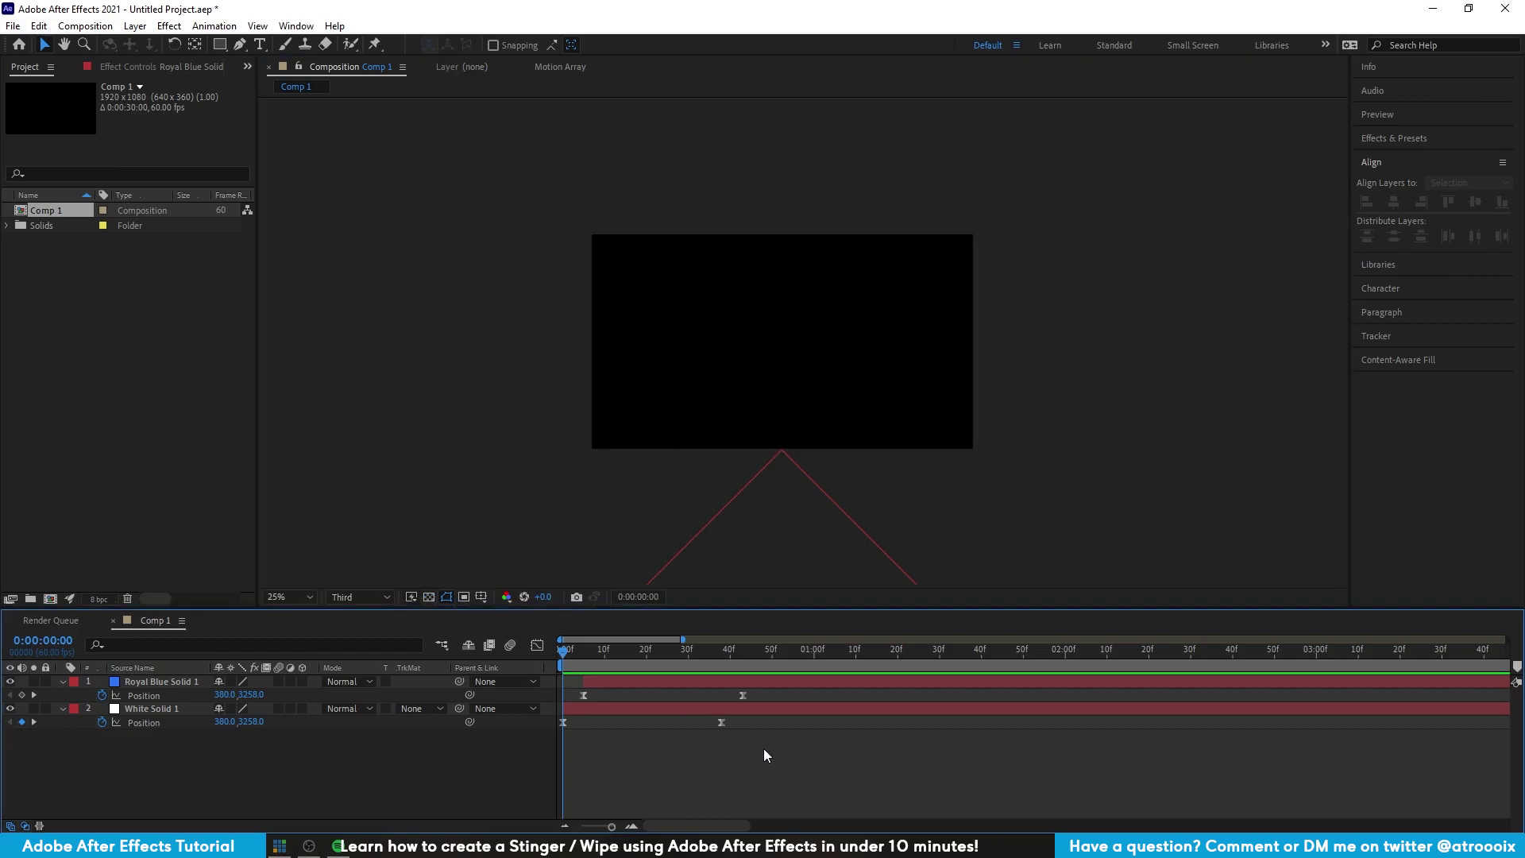
key(space)
key(space)
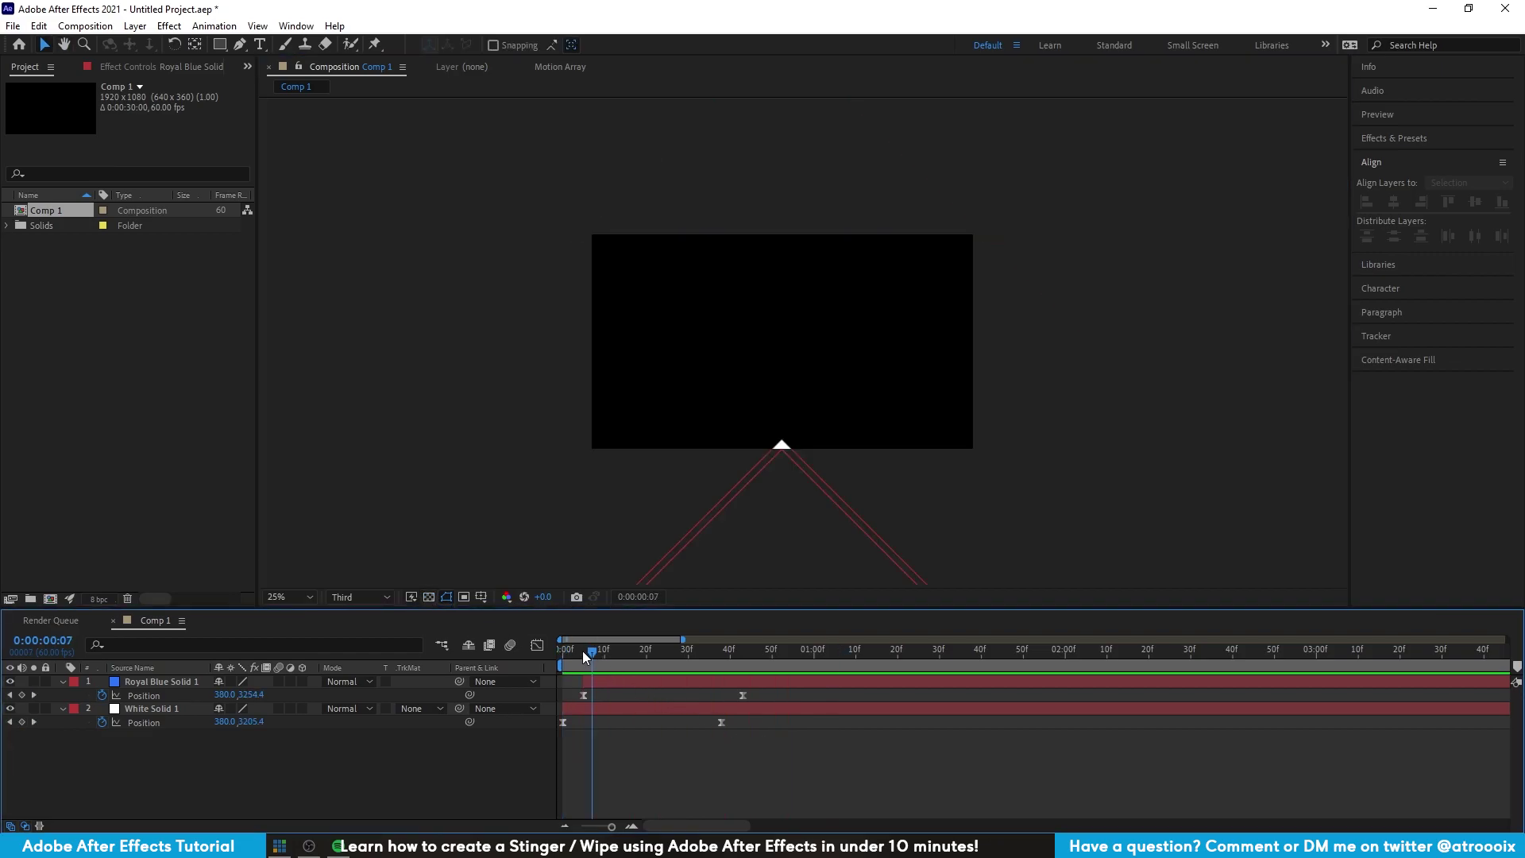
- Fine-tune the blue wipe's delay so it trails the white wipe, previewing the timing
drag(607, 680, 669, 679)
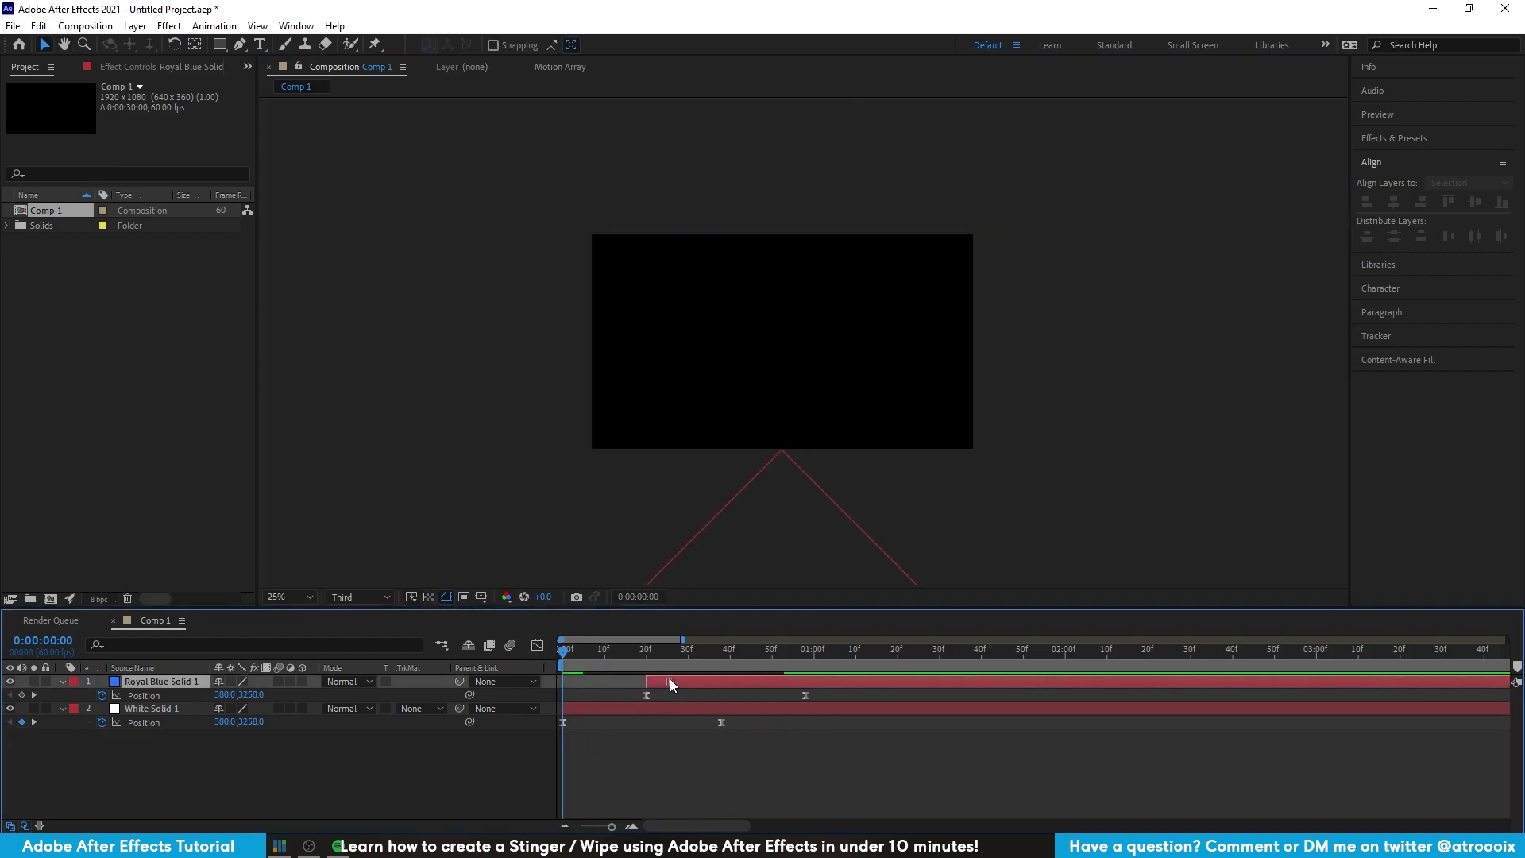
click(699, 751)
key(space)
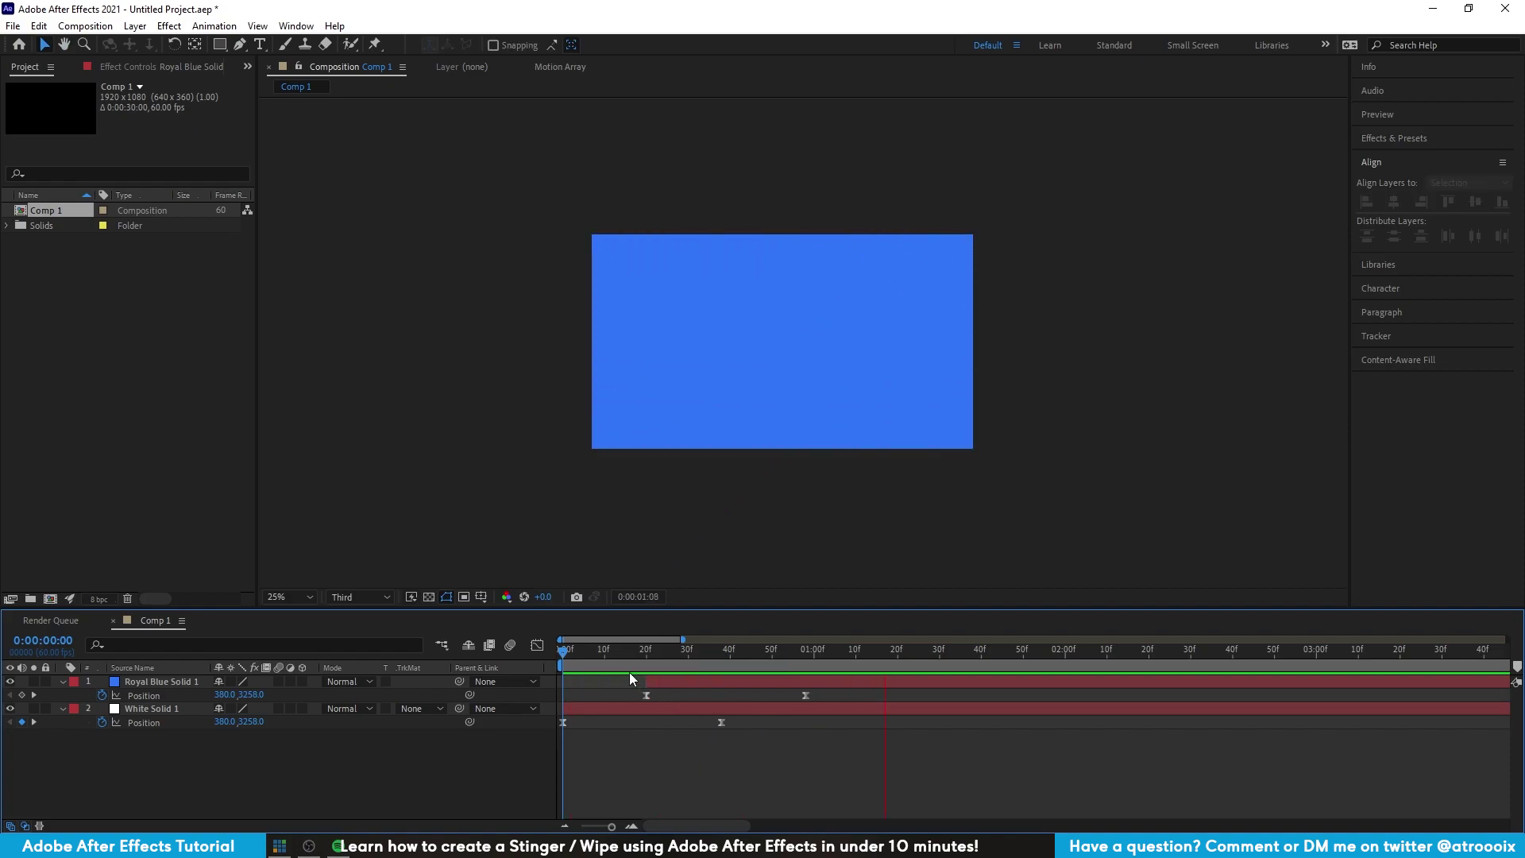
click(652, 681)
drag(665, 680, 563, 649)
click(691, 774)
click(588, 650)
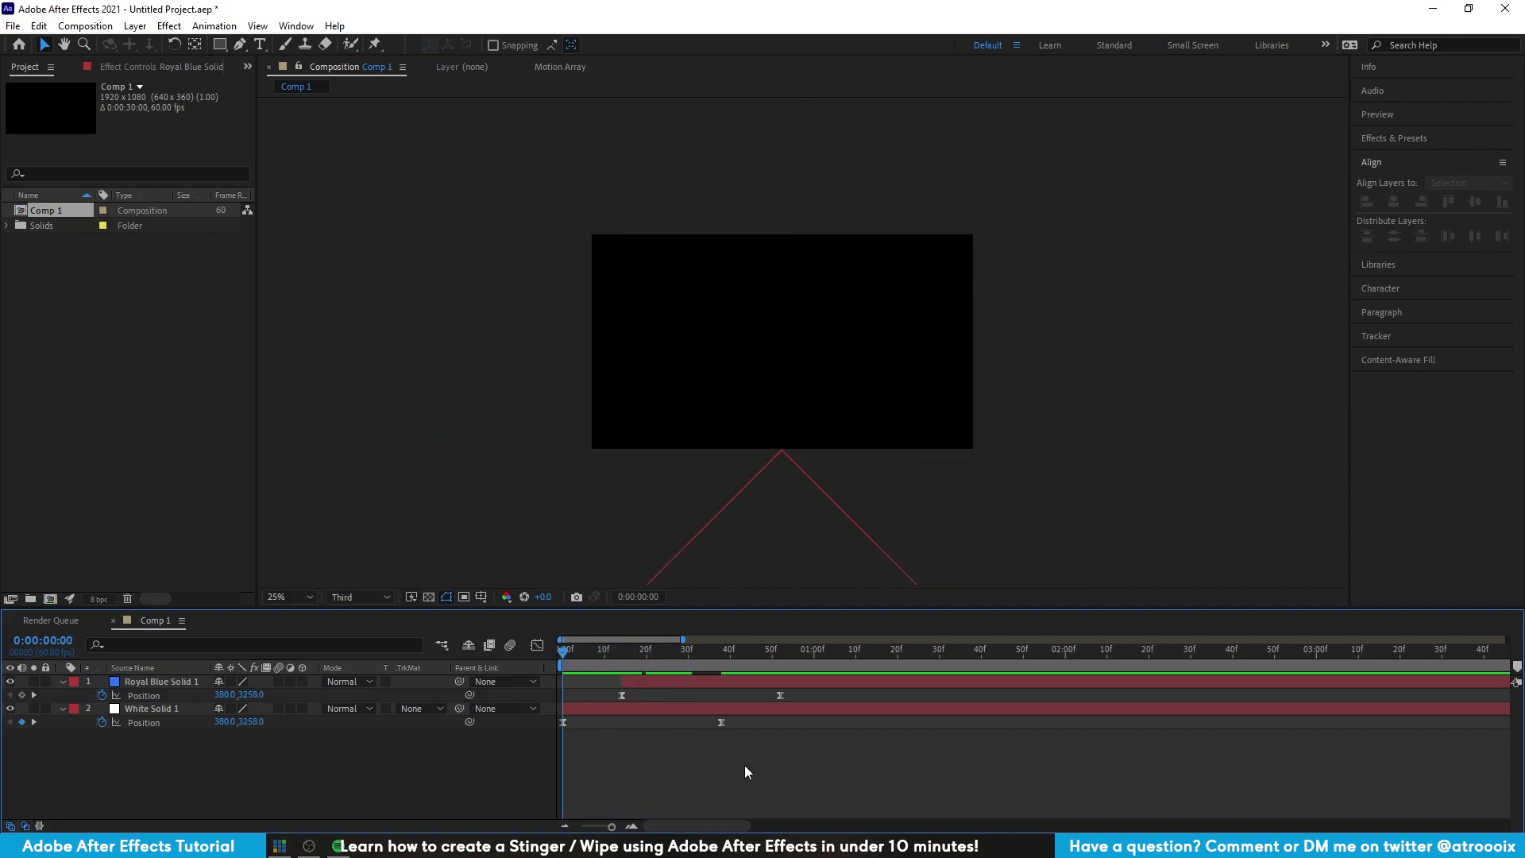
key(space)
drag(702, 654, 793, 644)
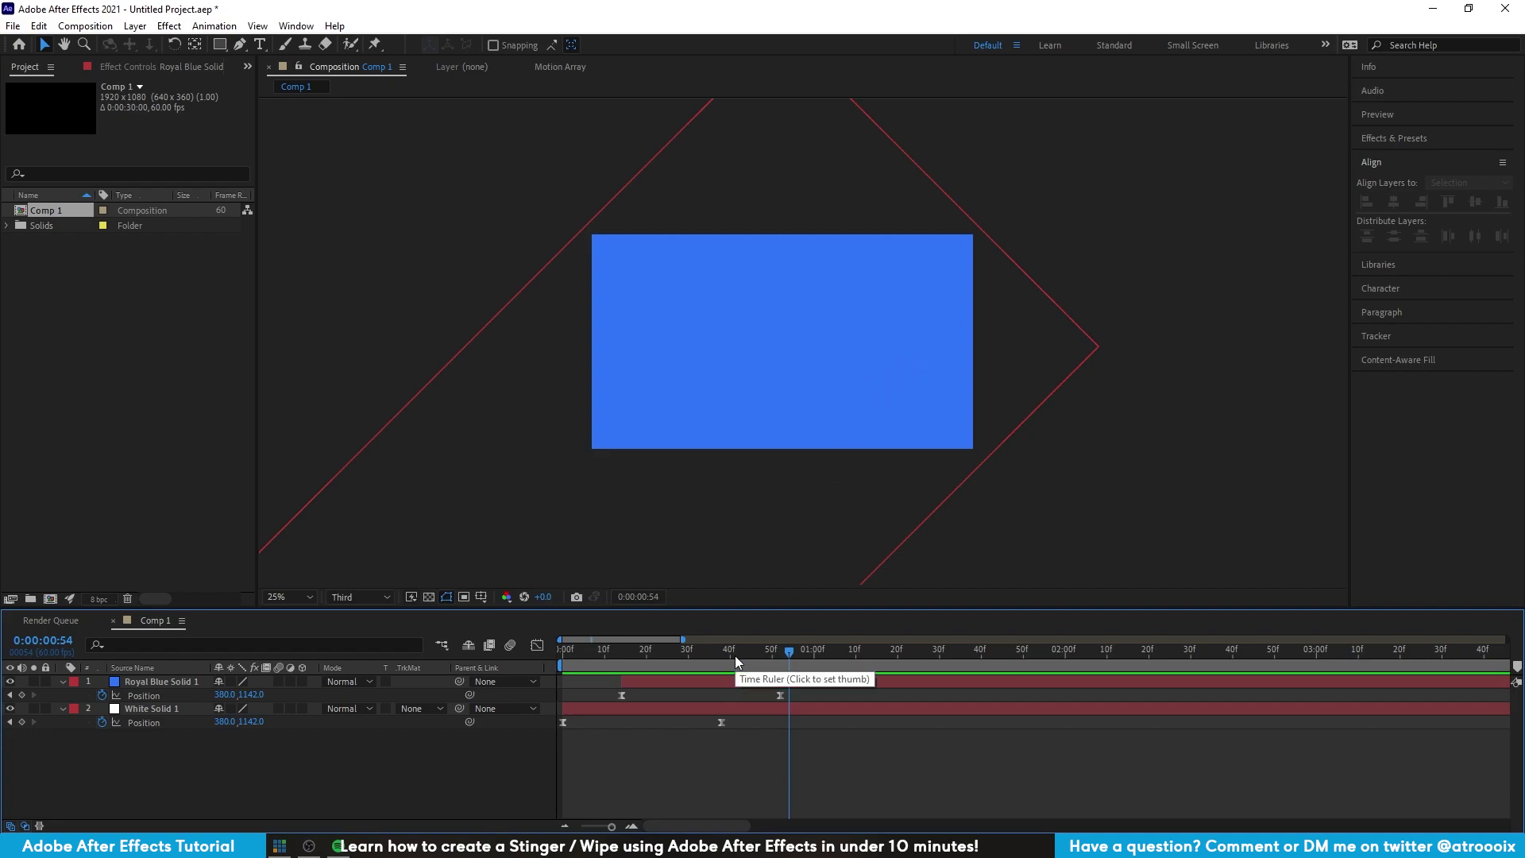
- Duplicate White Solid 1, move the copy to the top, and start it near 1:00f
click(662, 681)
click(158, 709)
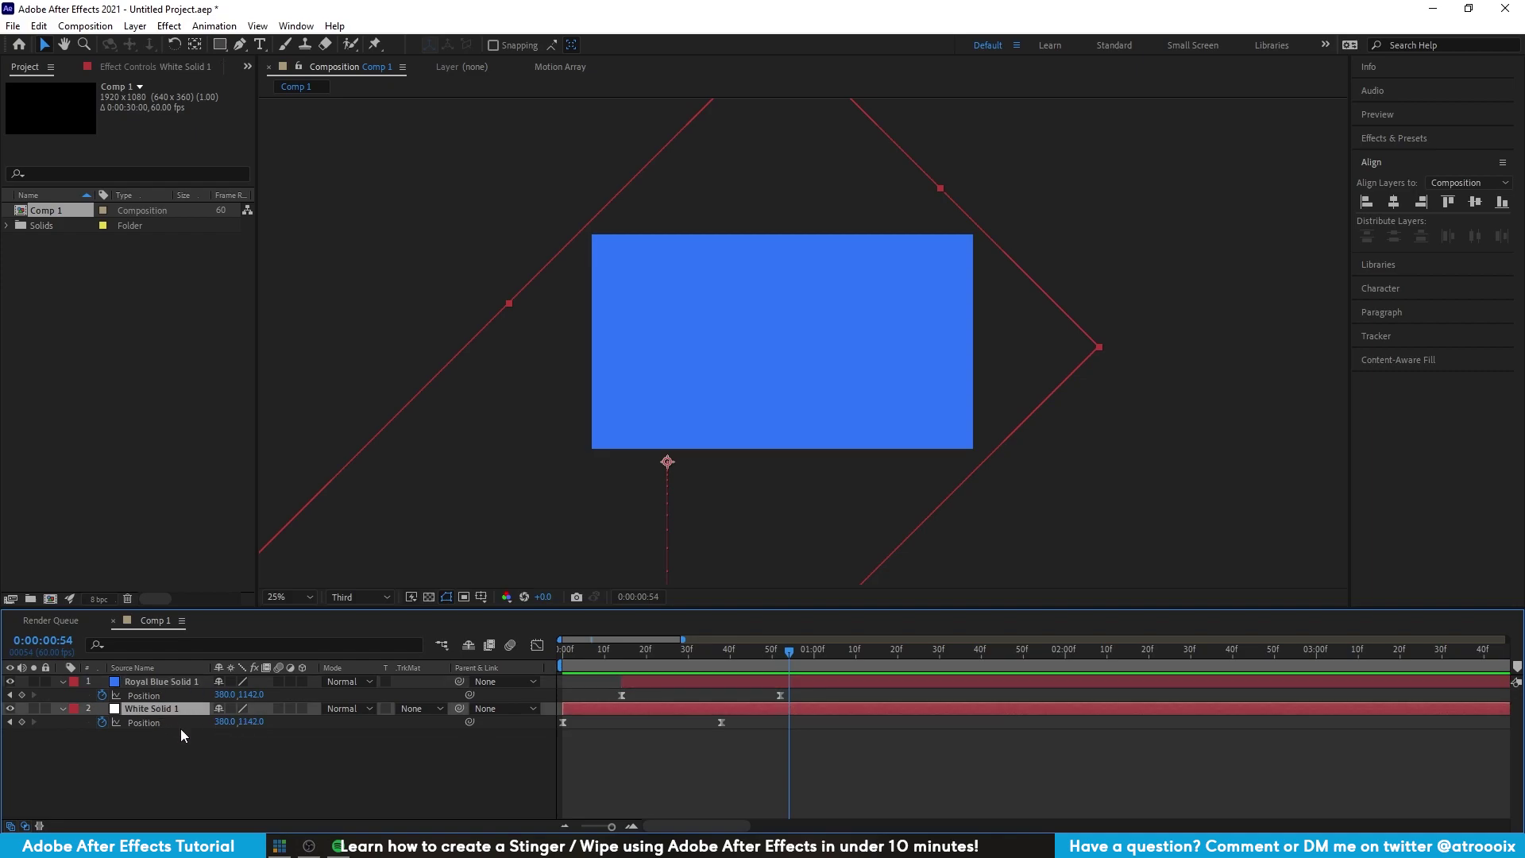
key(ctrl+d)
drag(149, 709, 166, 680)
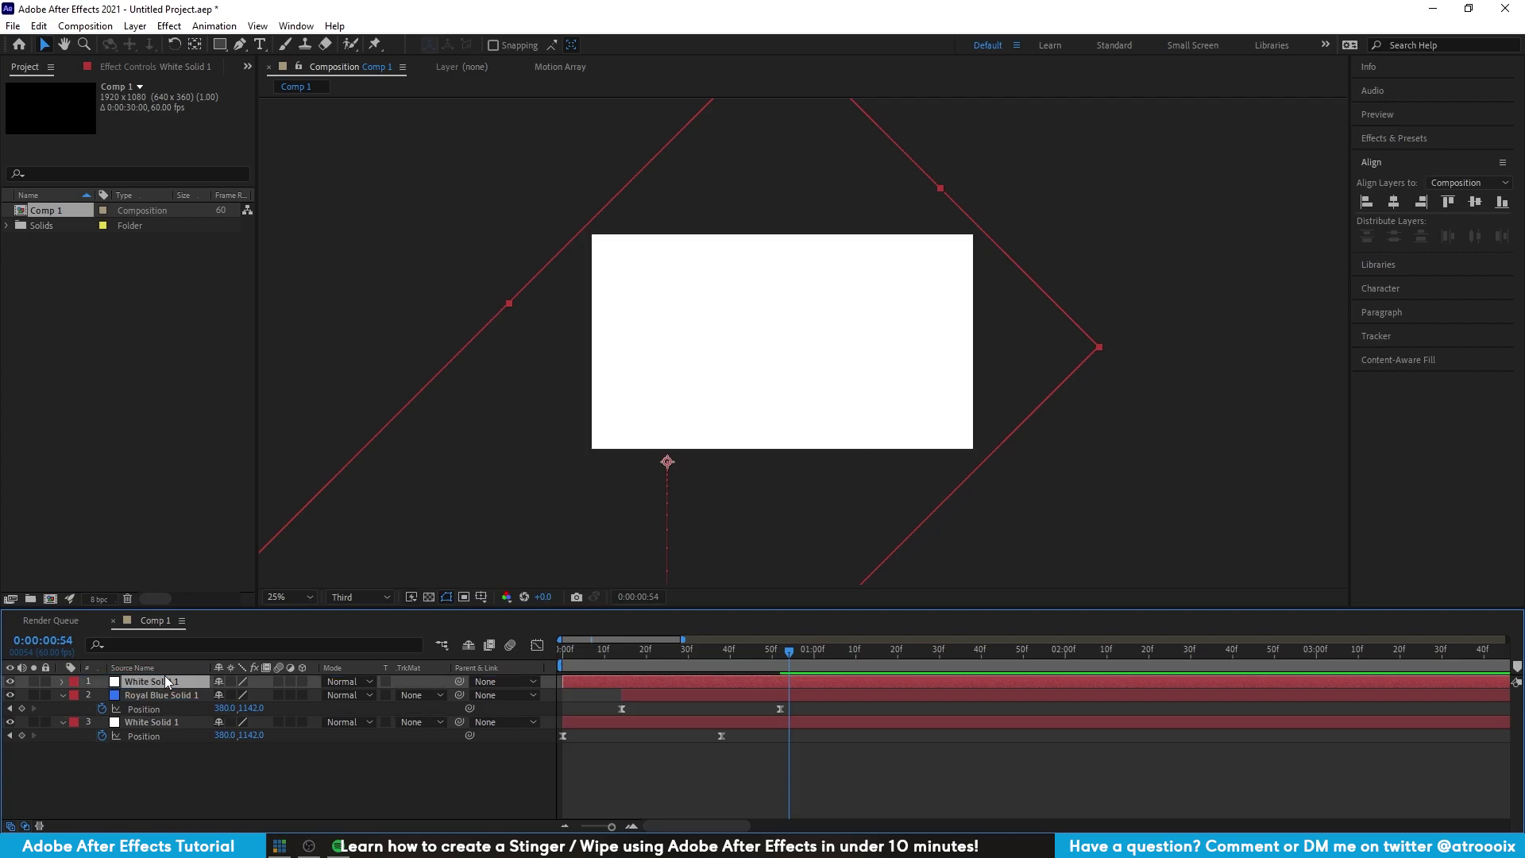
drag(593, 680, 545, 665)
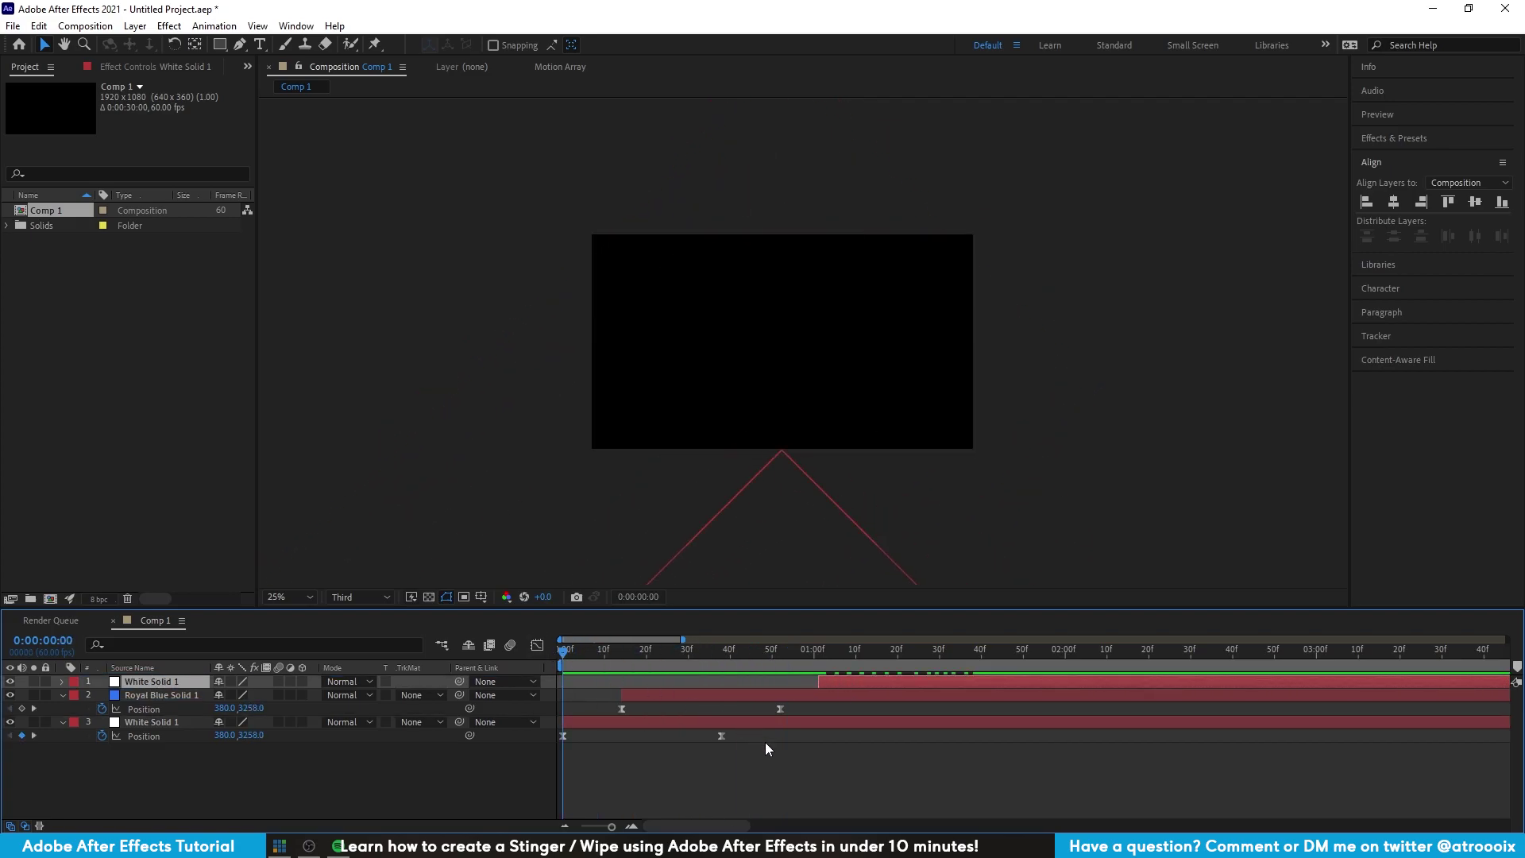
- Preview the three-layer stinger, checking the second white wipe around 0:00:01:11
key(space)
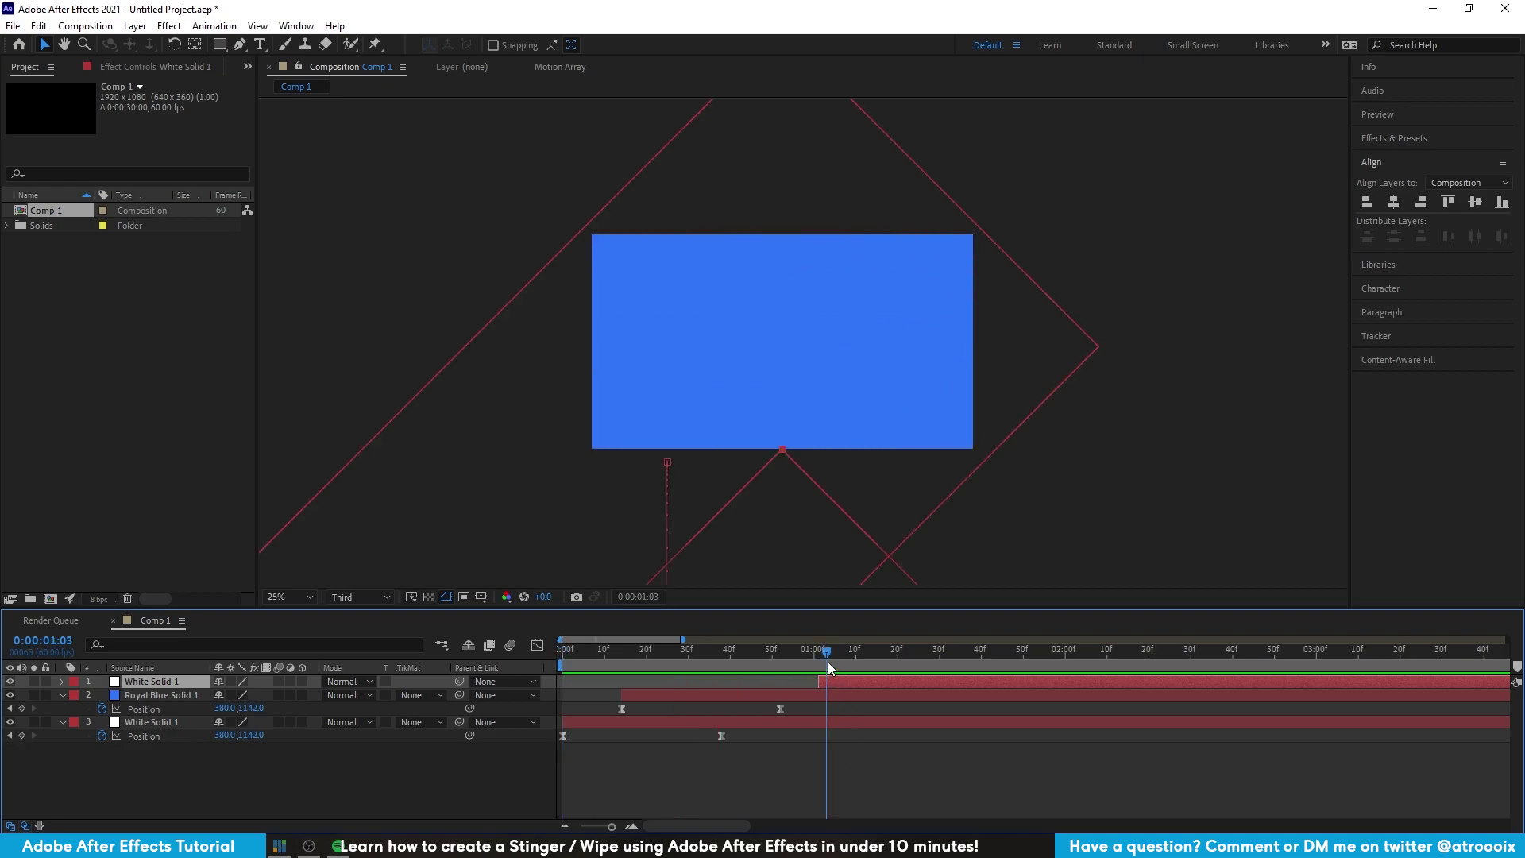
drag(828, 660, 912, 645)
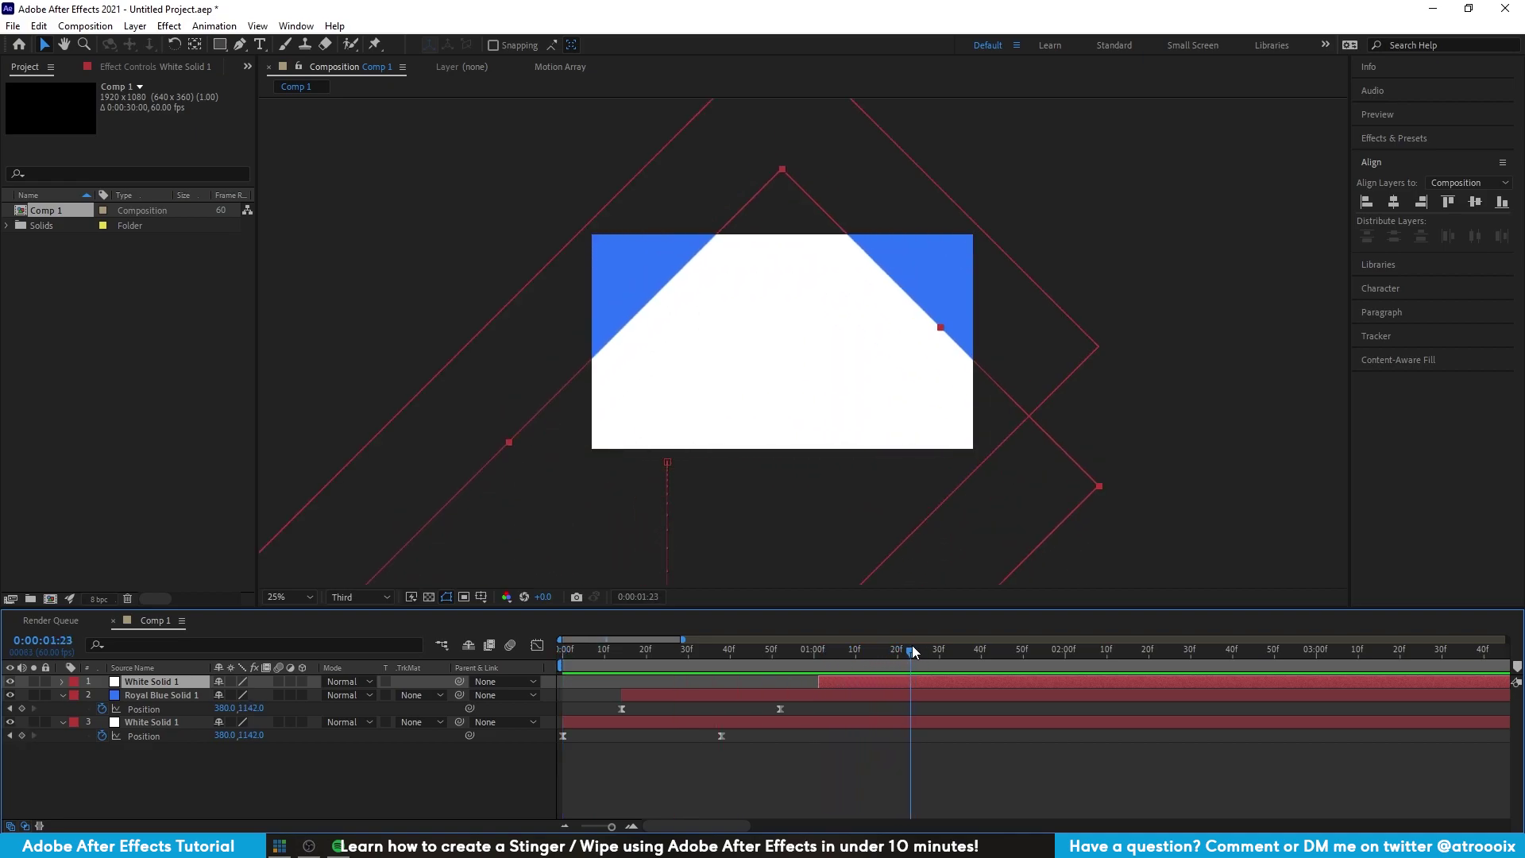
key(space)
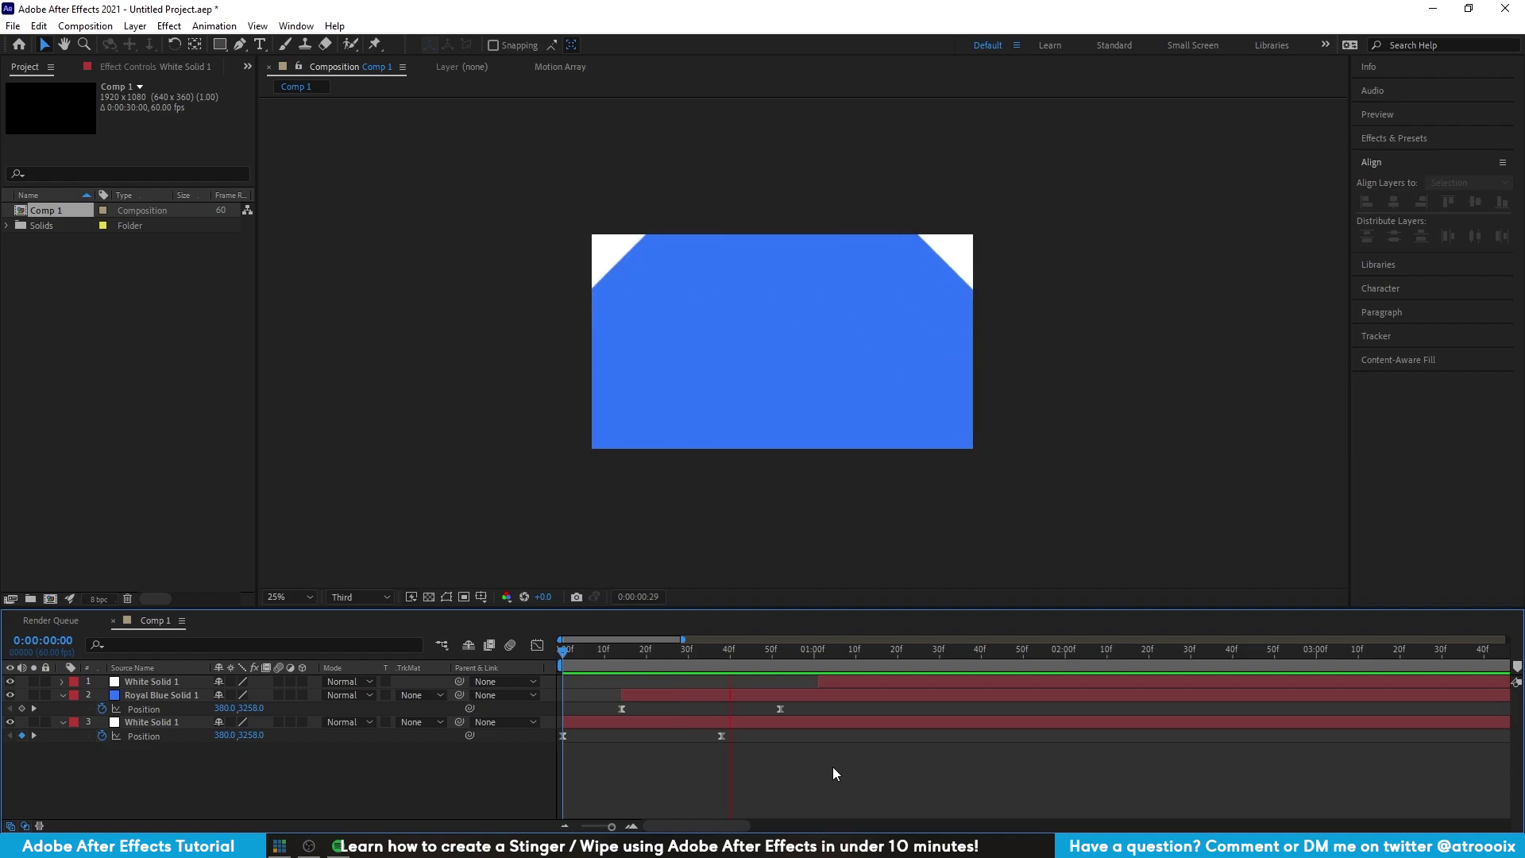
mouse_move(908, 645)
mouse_down()
mouse_move(521, 646)
mouse_move(897, 643)
mouse_up()
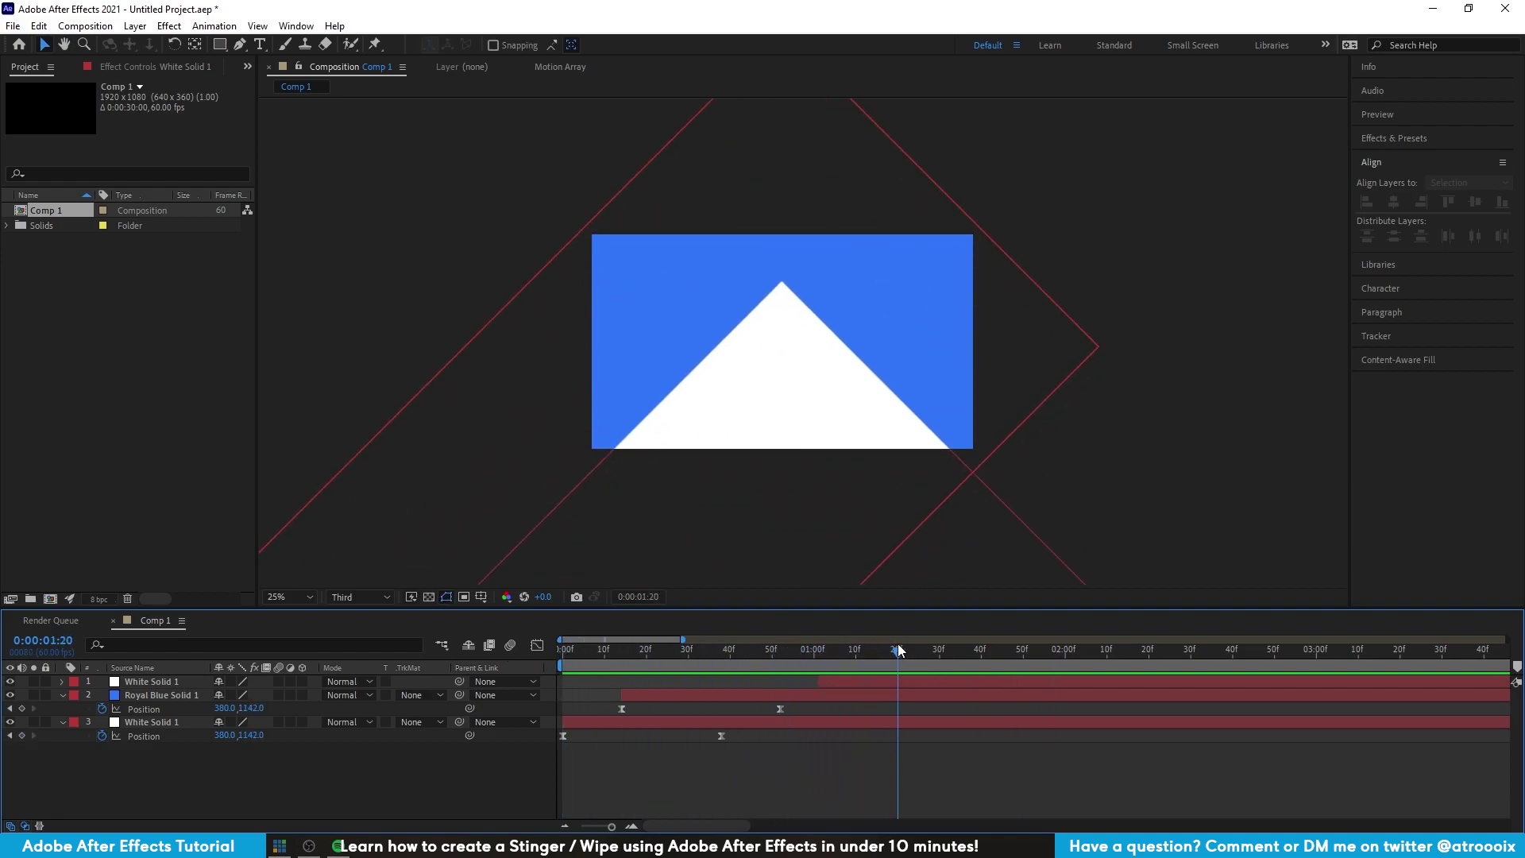
- Select all three solid layers and pre-compose them into a composition named 'Stinger'
click(768, 697)
click(847, 679)
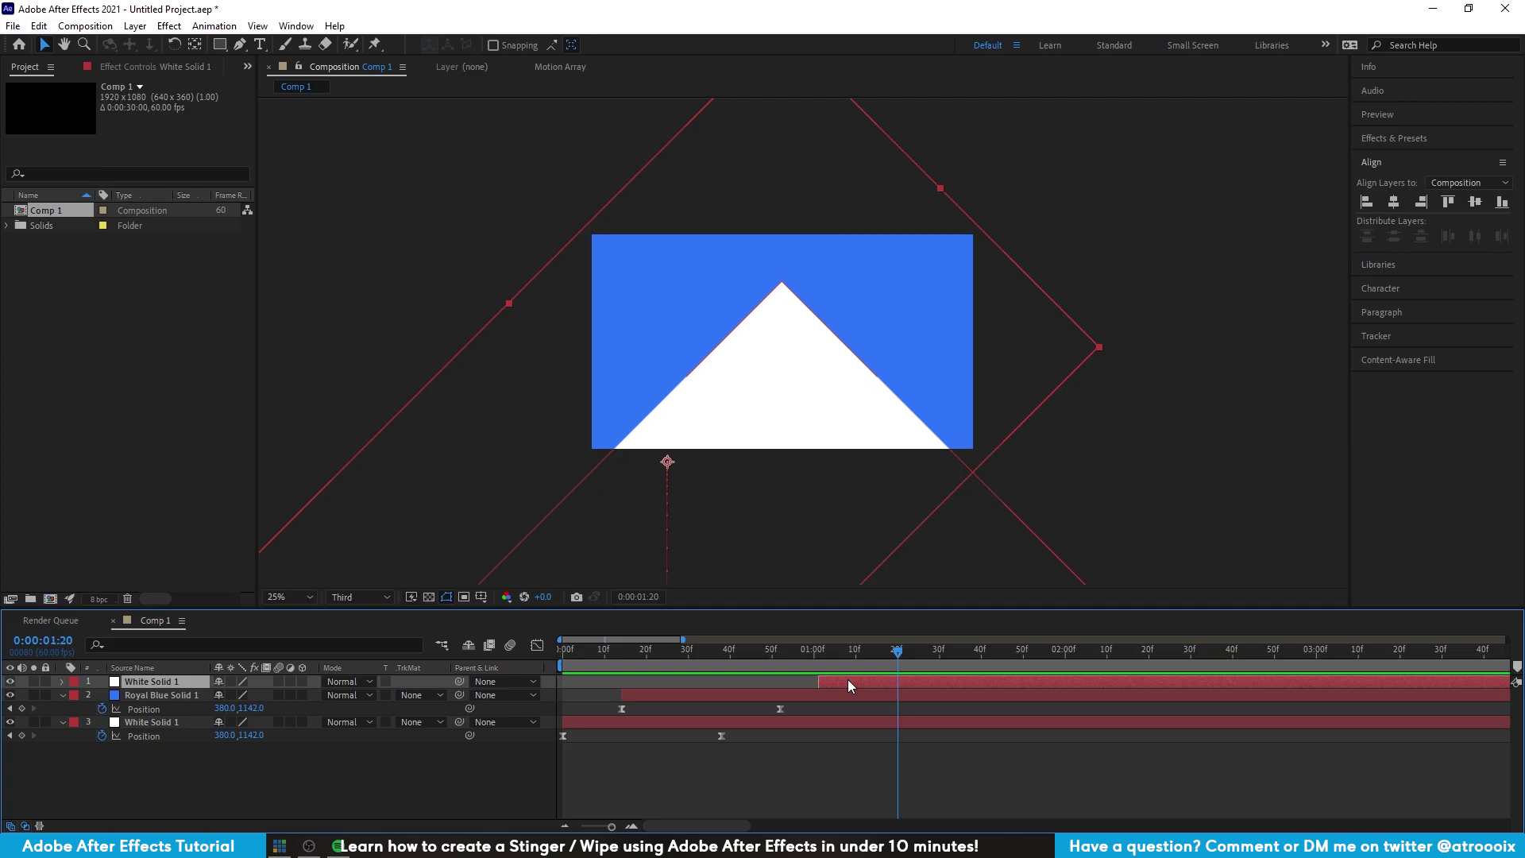
ctrl+click(832, 721)
right_click(840, 722)
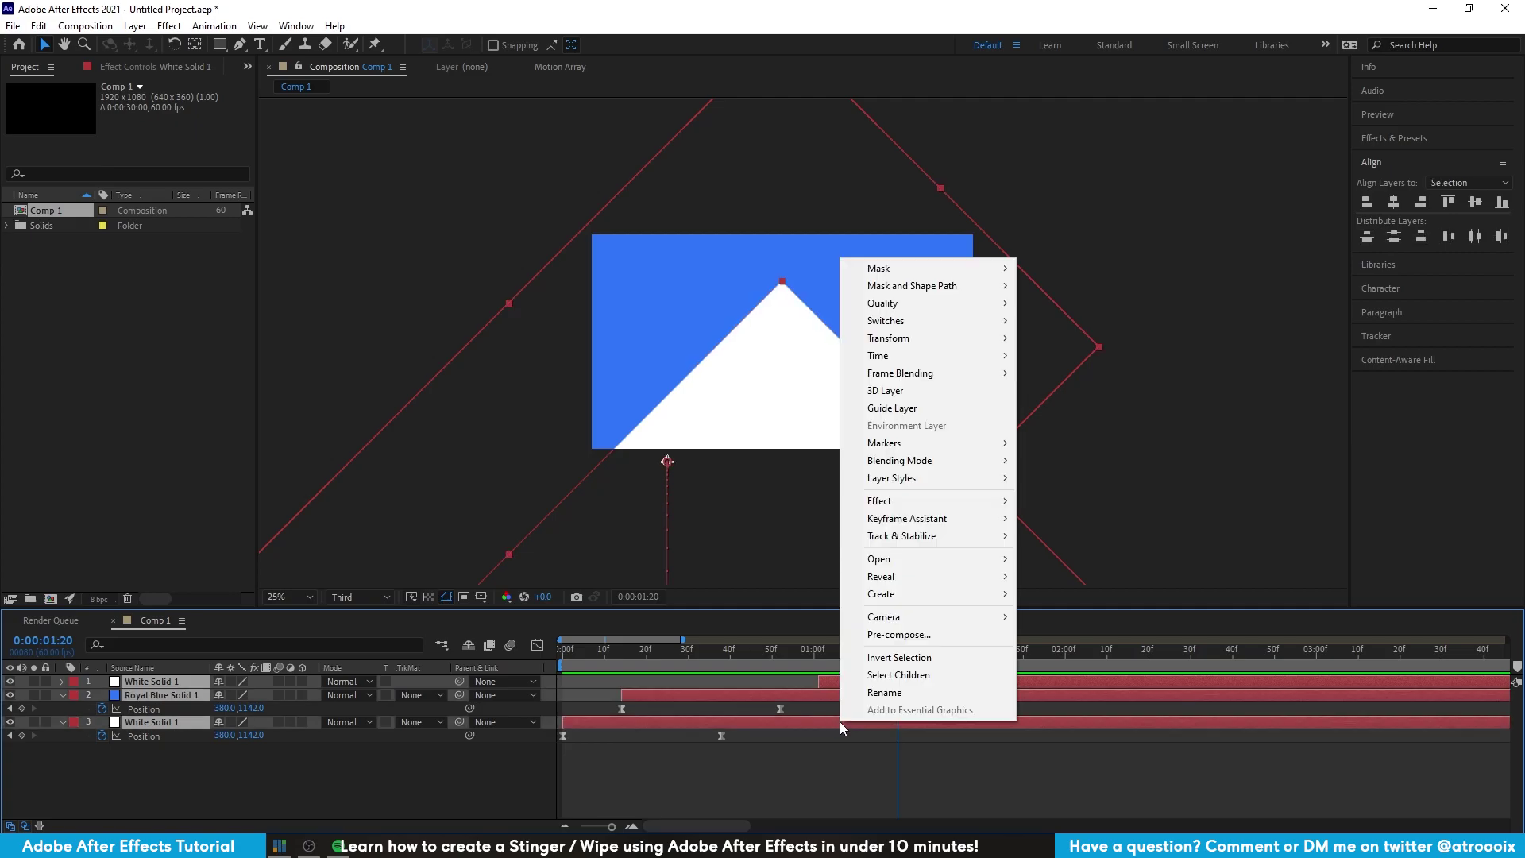
click(888, 635)
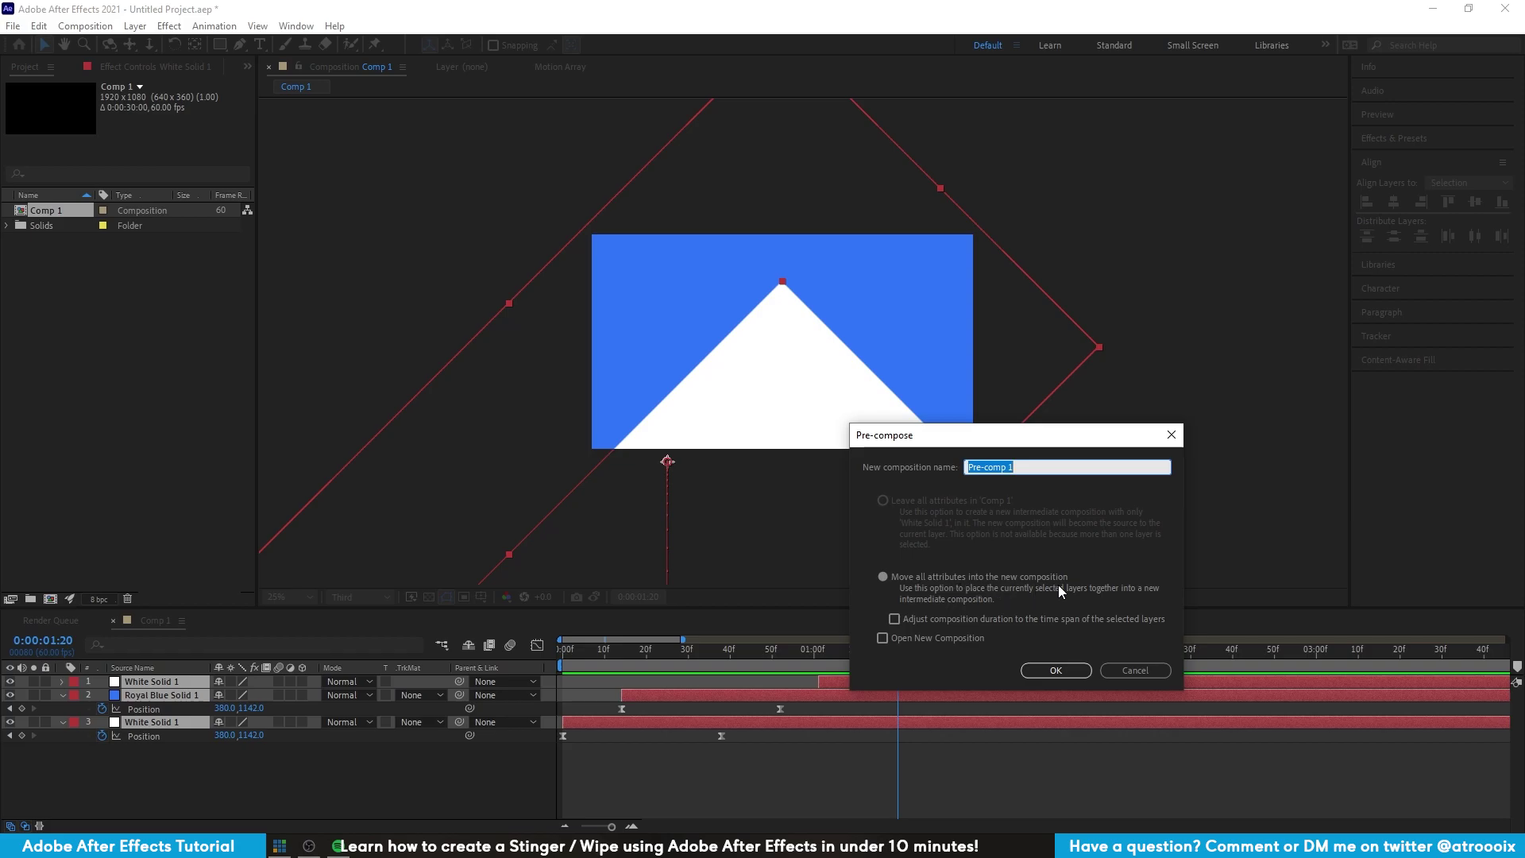
text(Stinger)
click(1057, 670)
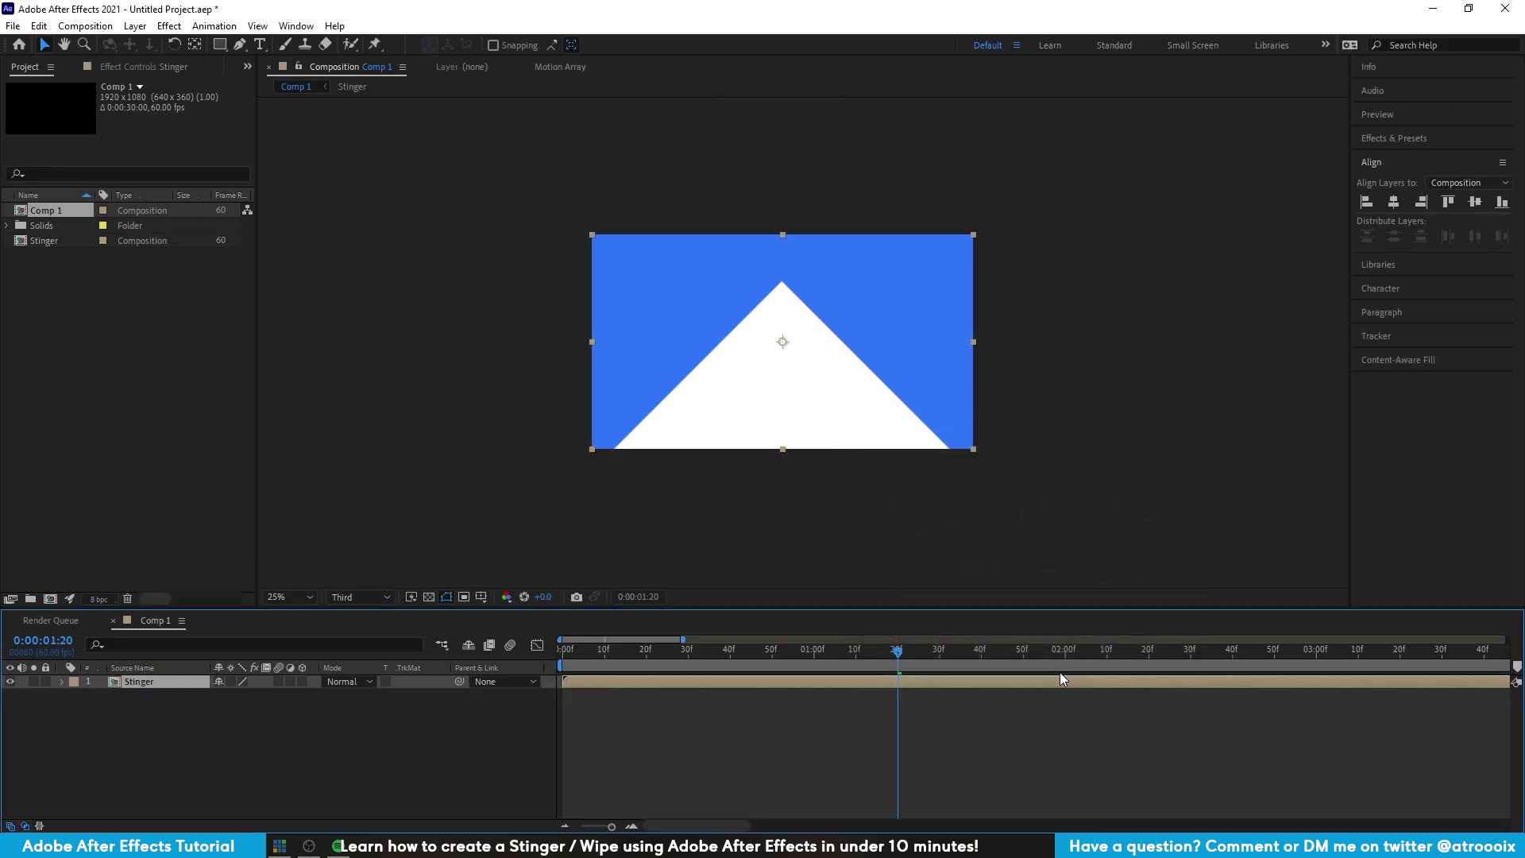
- Paste the rotated blue solid above Stinger and slide it to start later
click(797, 743)
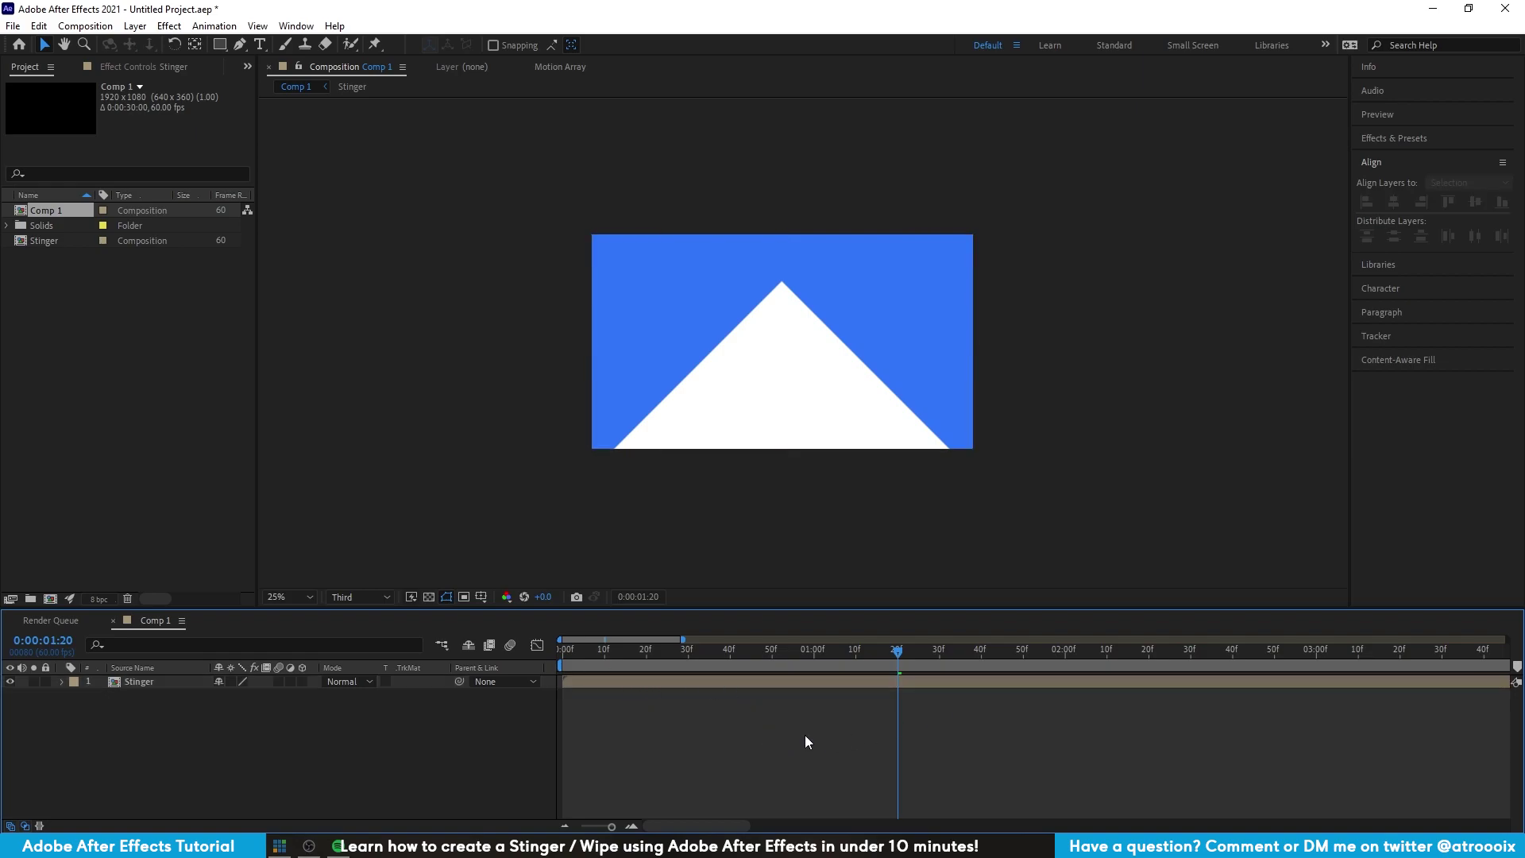
key(ctrl+v)
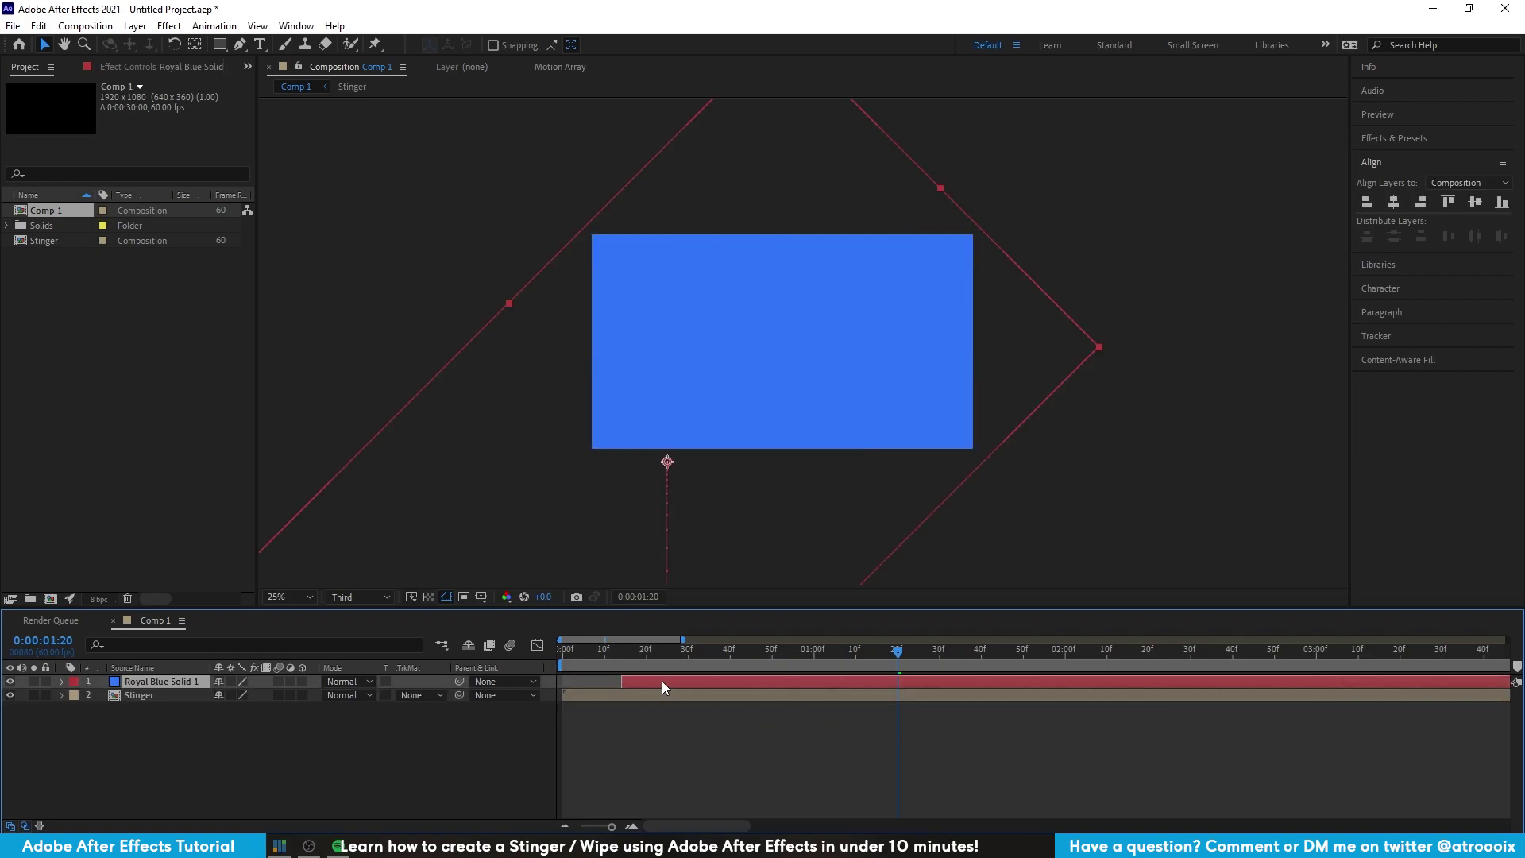
drag(661, 680, 608, 649)
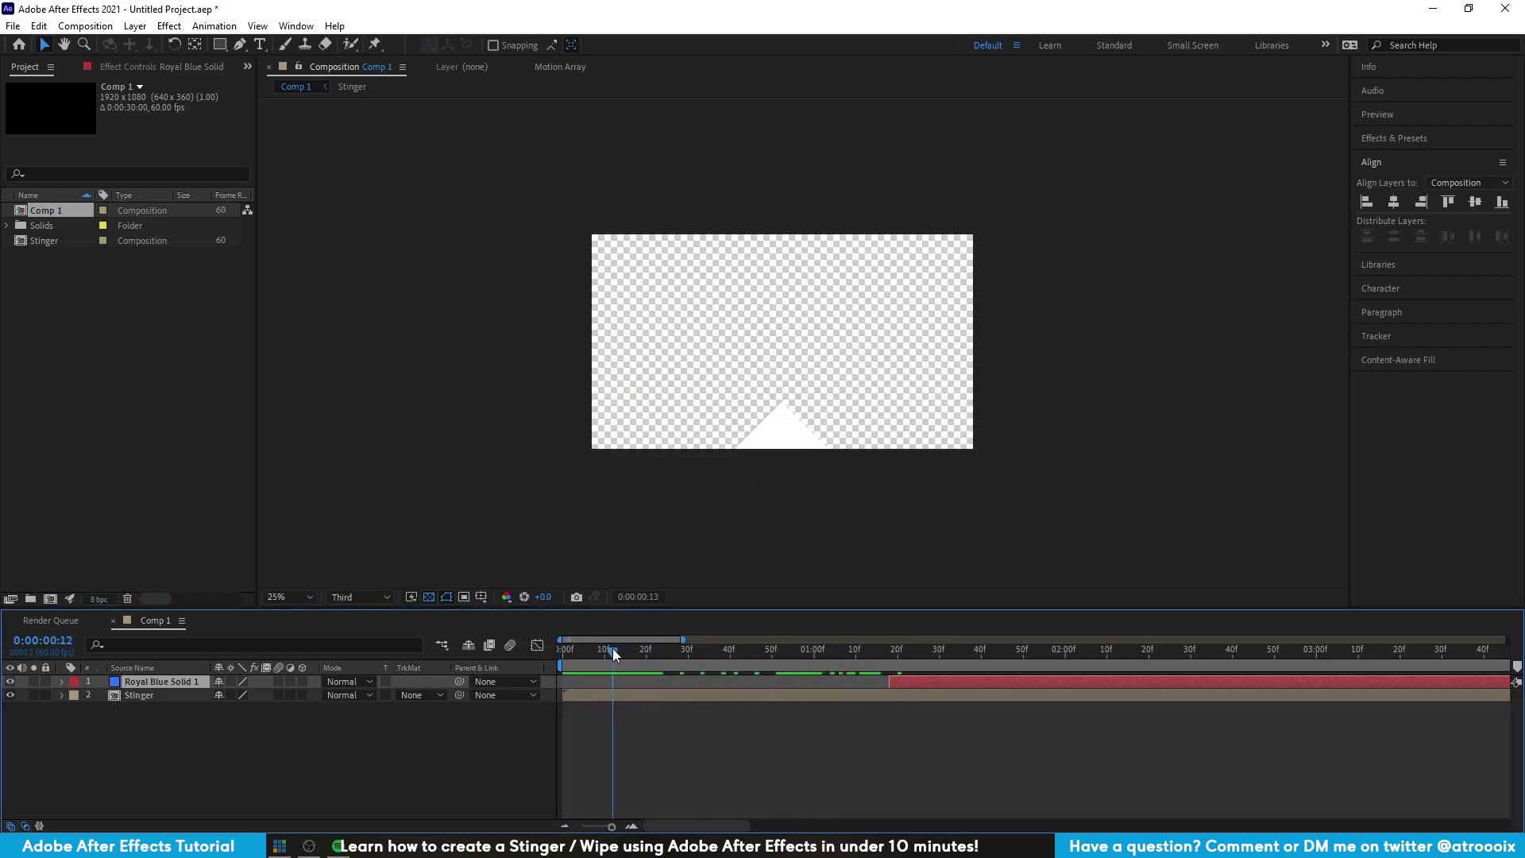
- Turn off the transparency checkerboard, scrub to the 0:00:01:18 split point, and select Stinger
click(429, 597)
drag(598, 651, 931, 651)
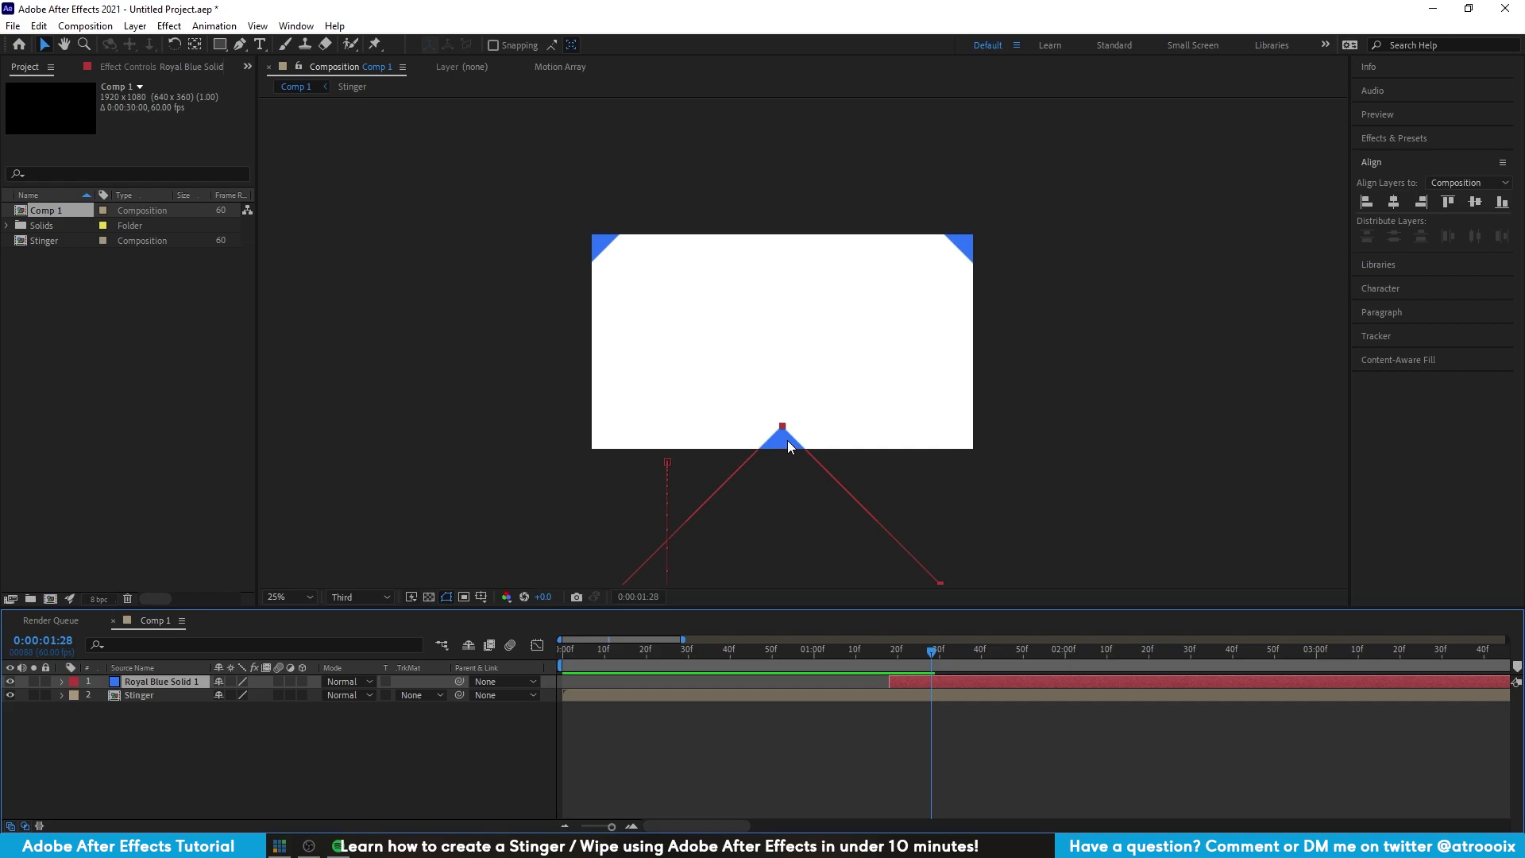
drag(937, 650, 895, 658)
click(879, 694)
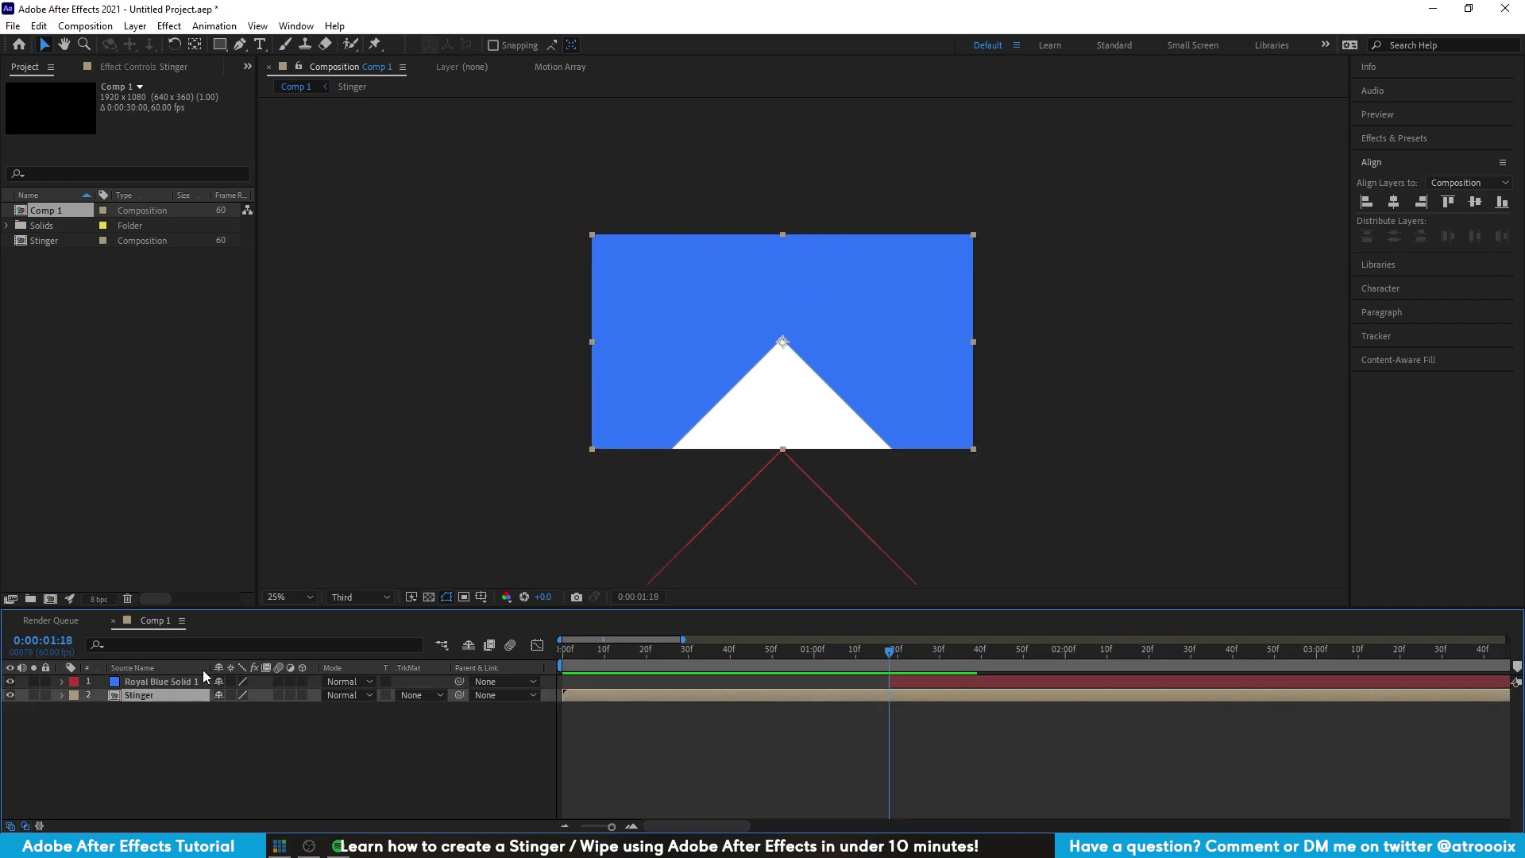
- Split Stinger into two layers at 0:00:01:18 and toggle the Mode column off
key(ctrl+shift+d)
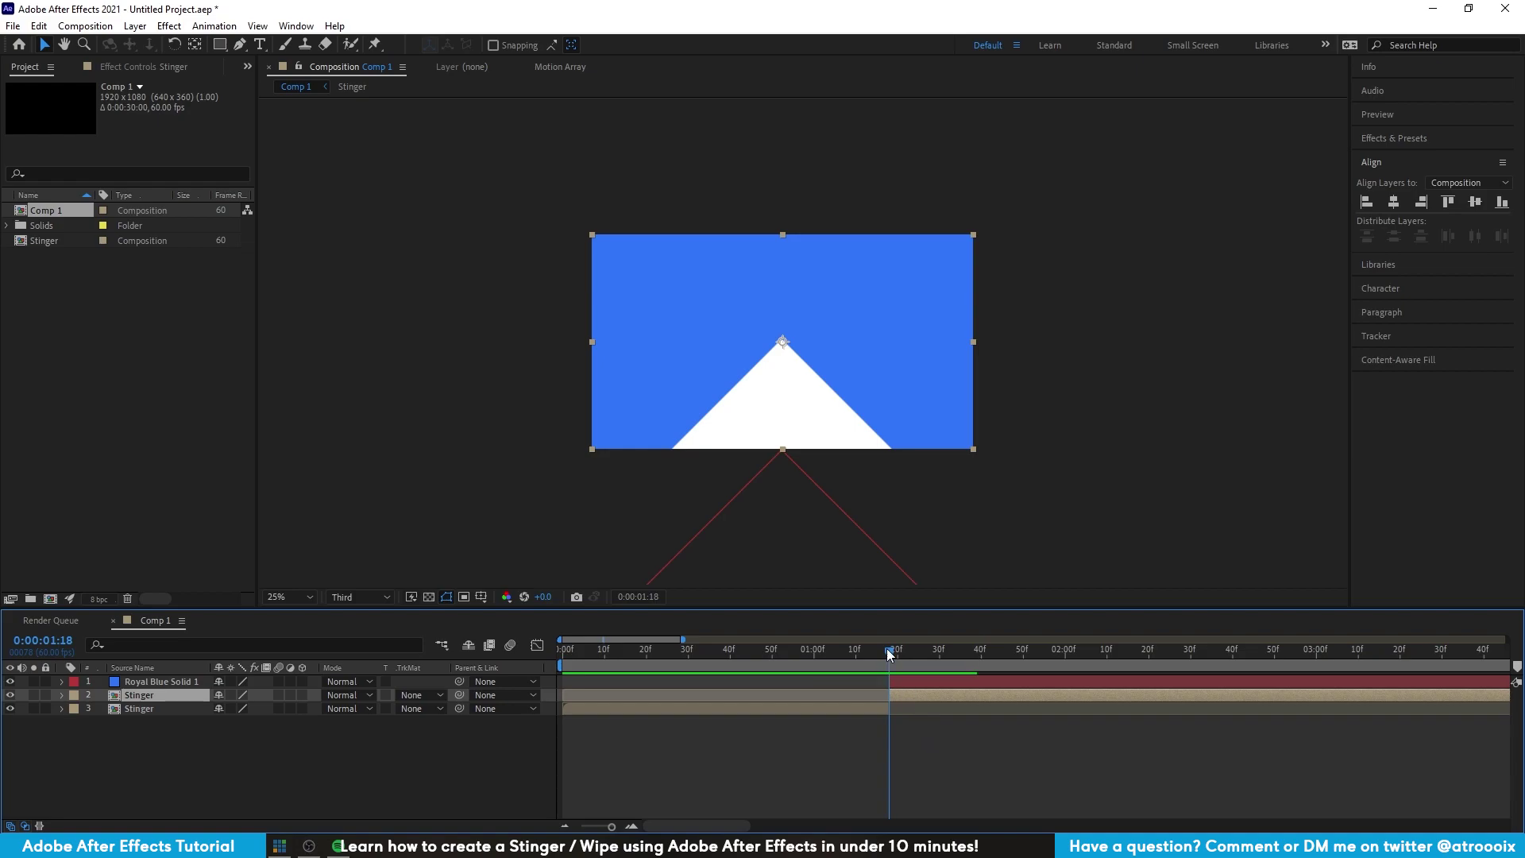
drag(887, 648, 908, 678)
right_click(409, 671)
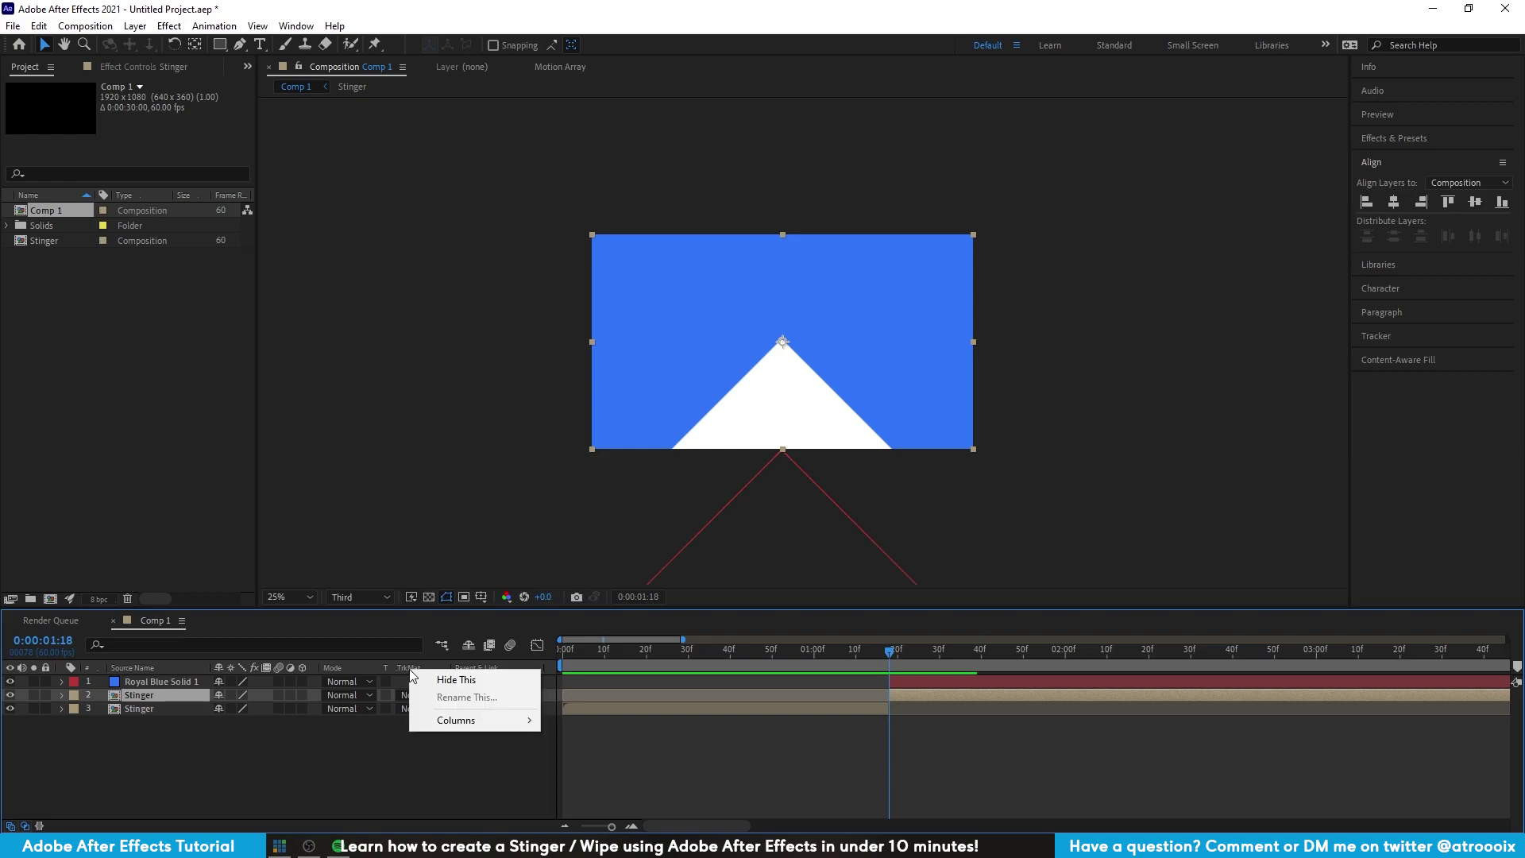
right_click(354, 665)
mouse_move(430, 715)
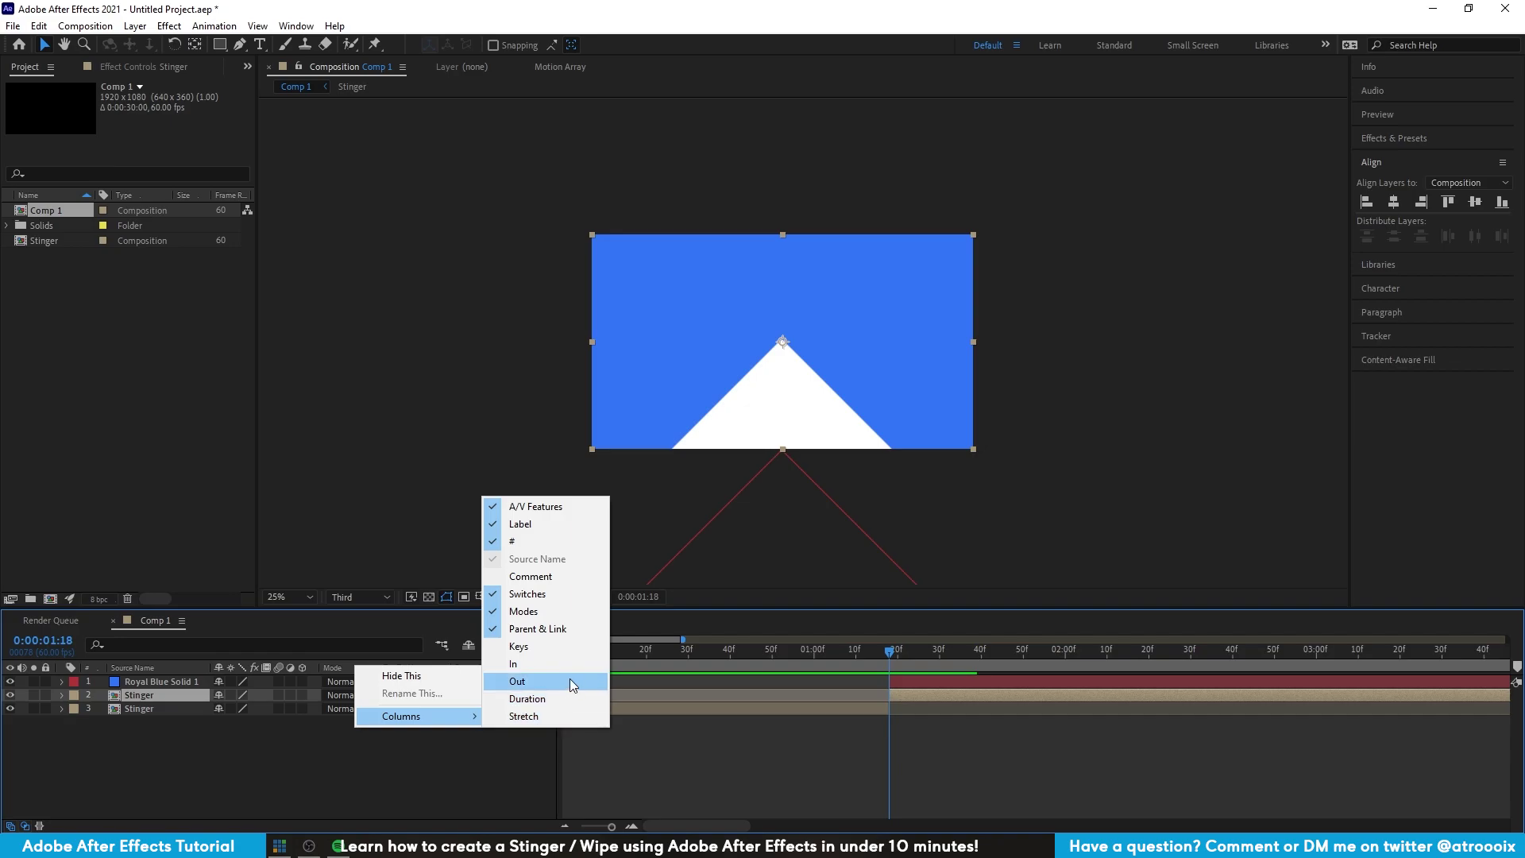
click(532, 611)
- Restore the Modes and Track Matte columns and open layer 2's track matte choices
right_click(385, 667)
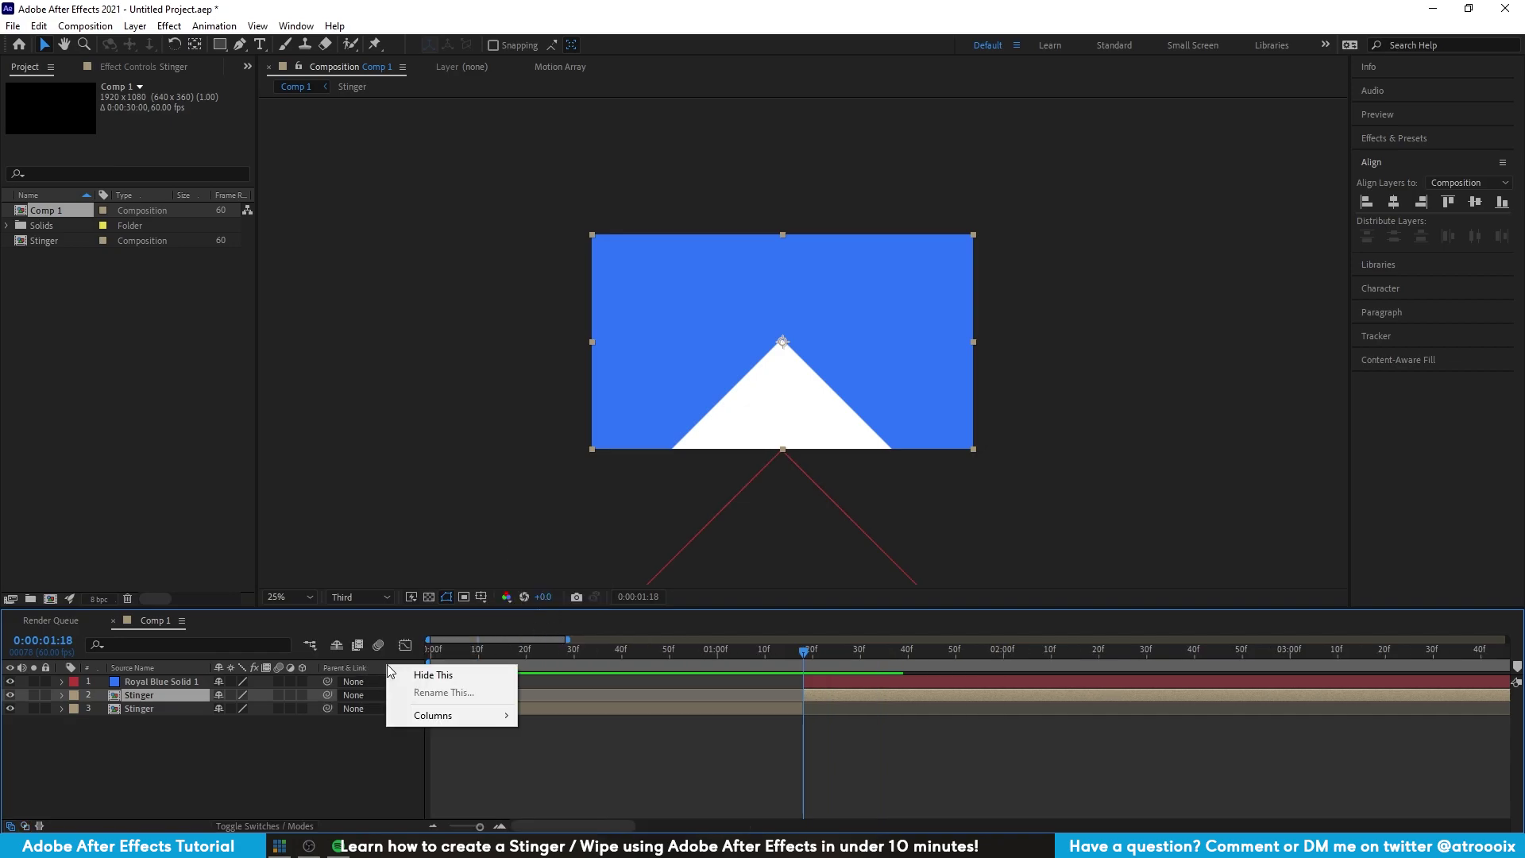
mouse_move(445, 711)
click(545, 612)
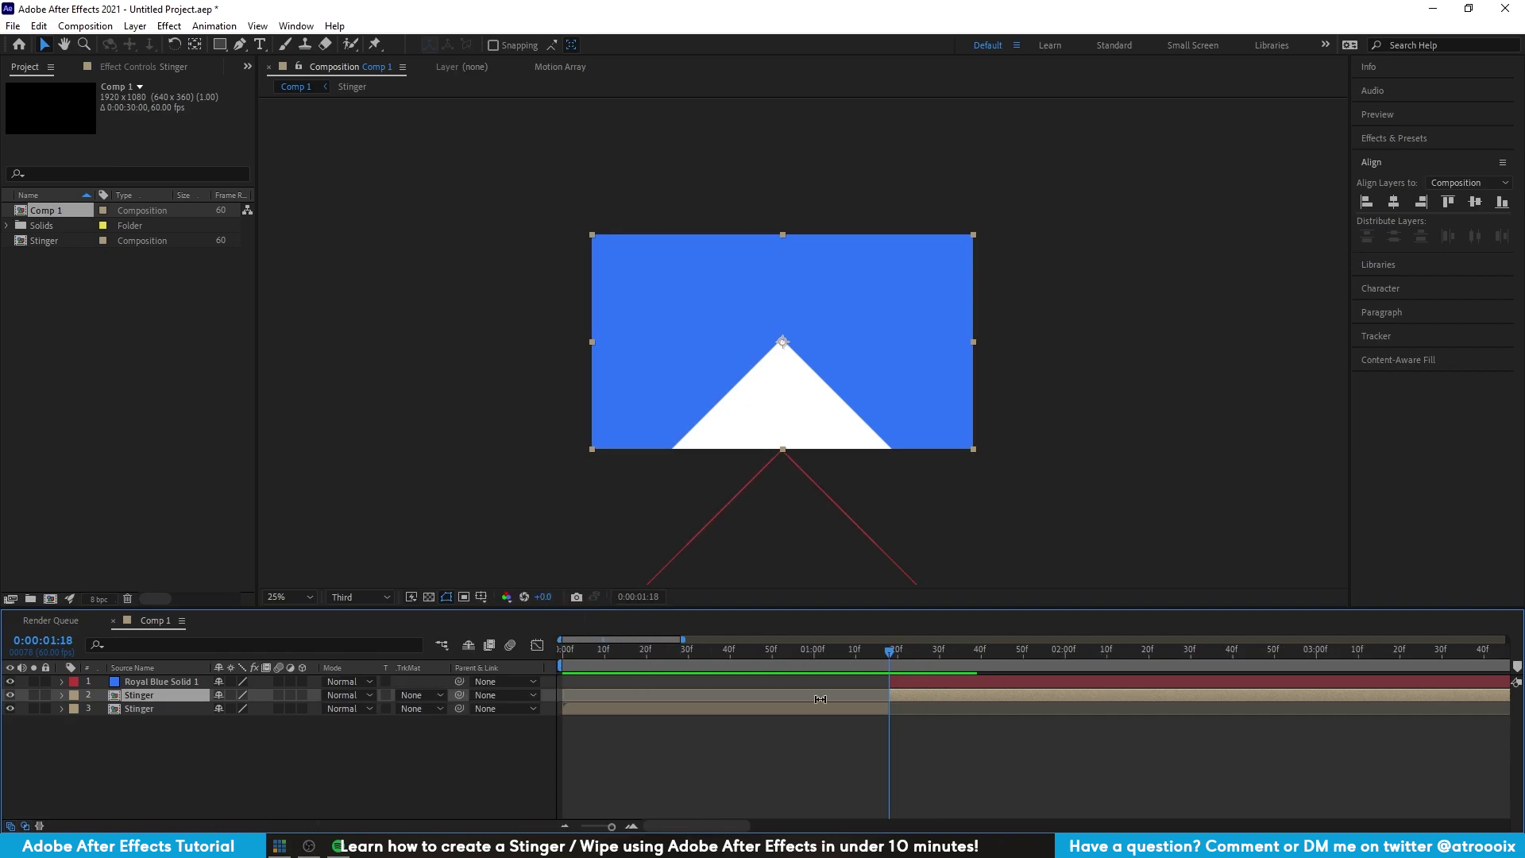
mouse_move(900, 653)
mouse_down()
mouse_move(945, 651)
mouse_move(890, 653)
mouse_up()
click(419, 695)
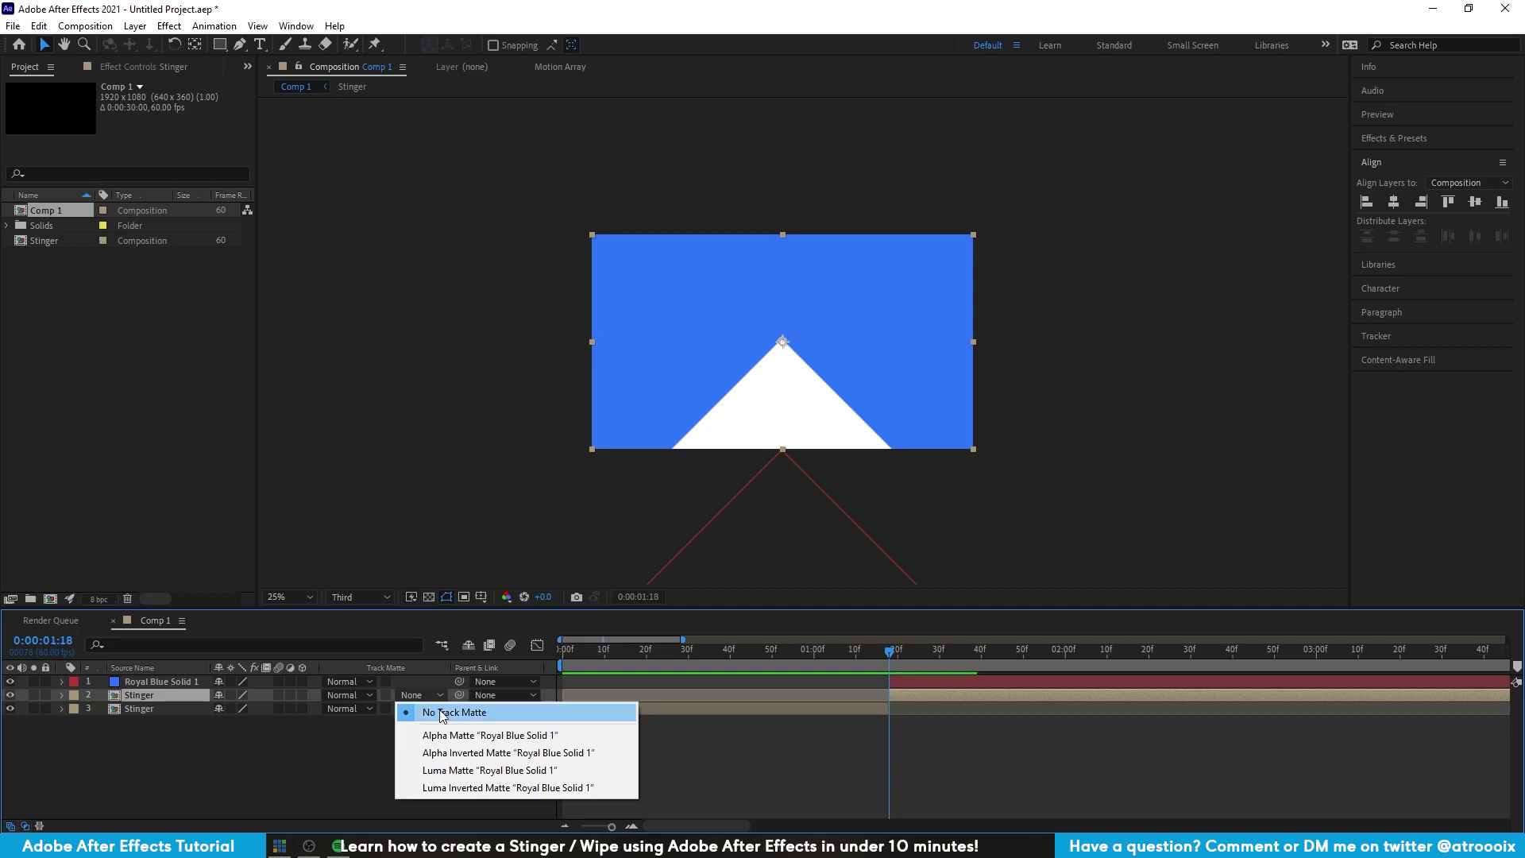
- Set layer 2's track matte to Alpha Inverted 'Royal Blue Solid 1' and scrub to check the reveal
click(479, 753)
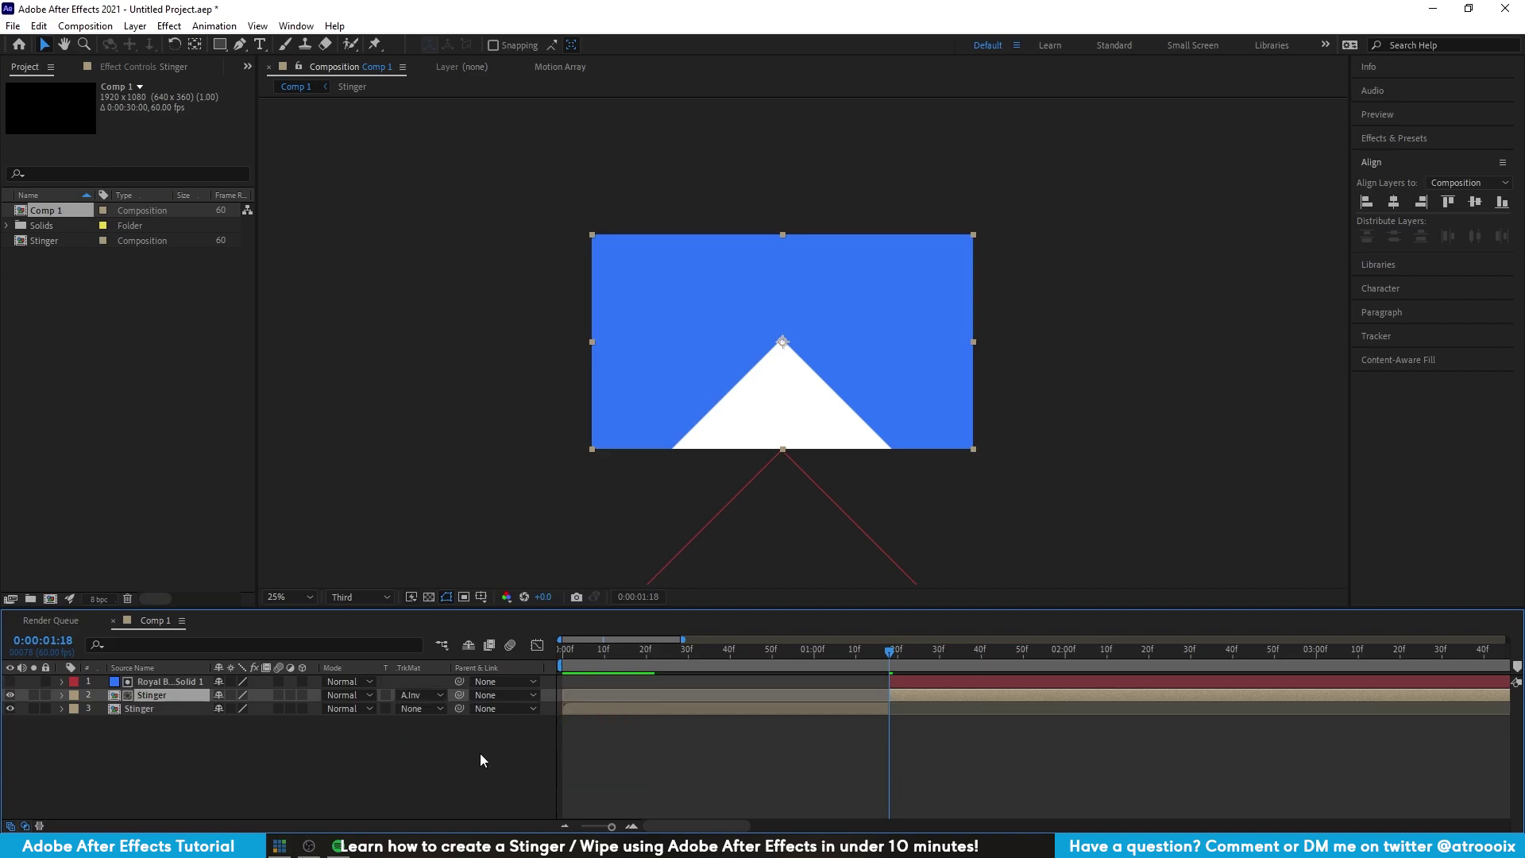
drag(889, 653, 897, 651)
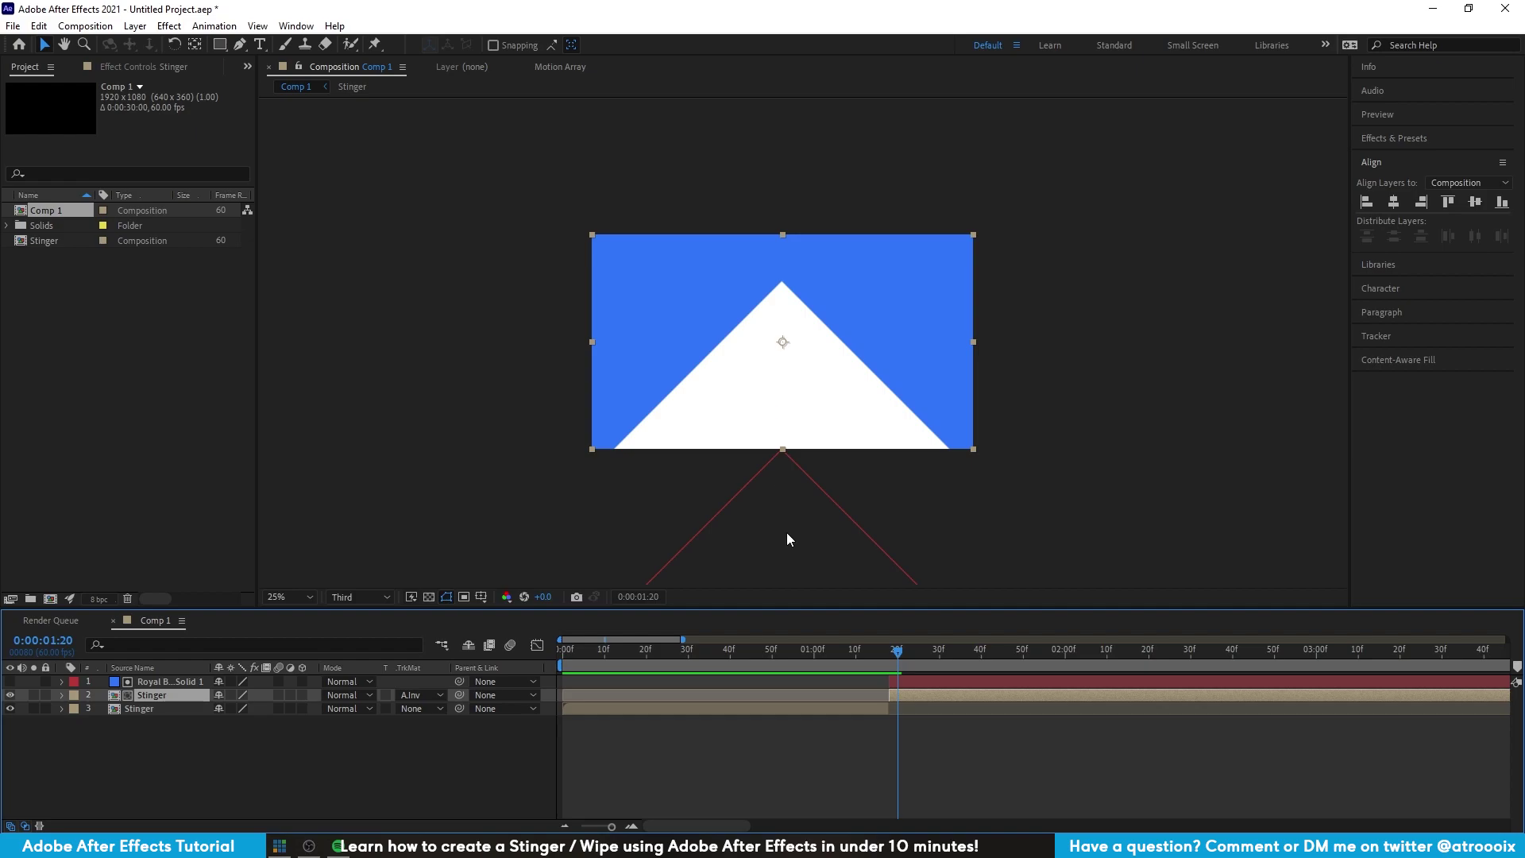
drag(903, 650, 946, 655)
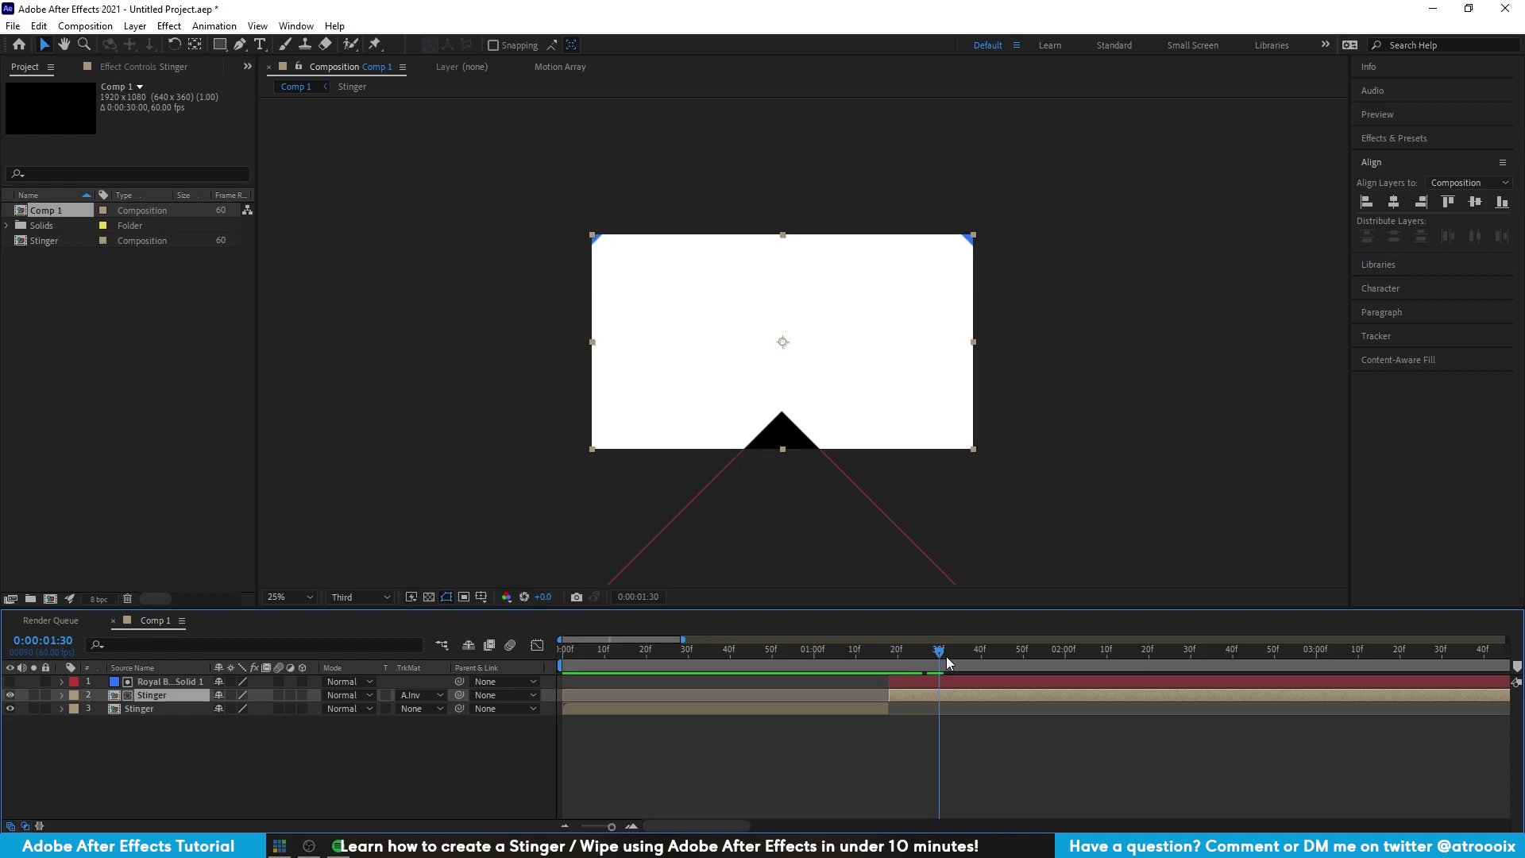
click(428, 597)
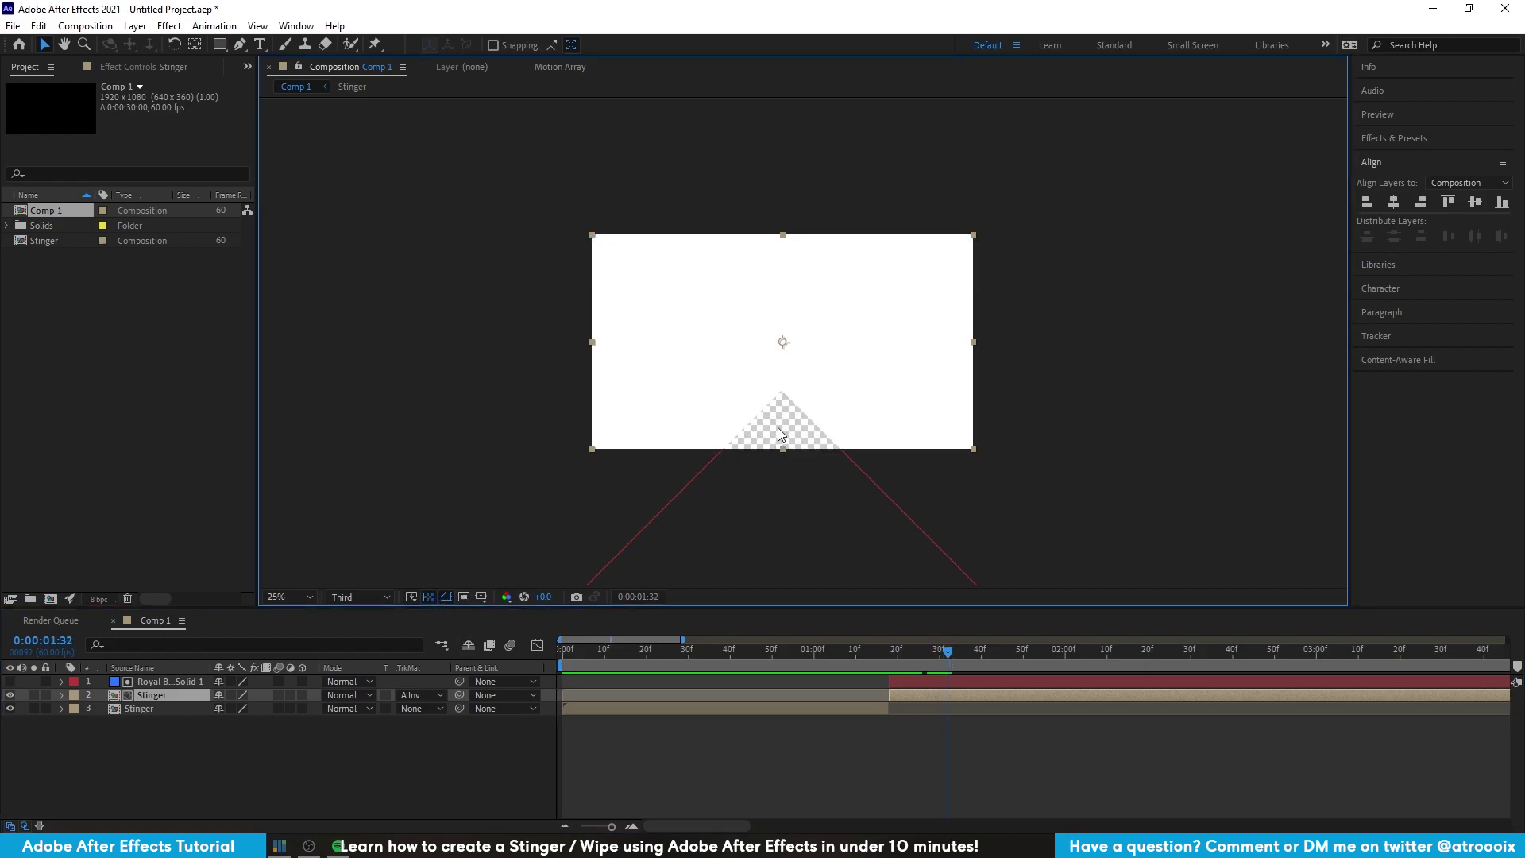
drag(949, 653, 754, 650)
- Preview the finished stinger from the start, checking the blue triangle and full-white frames
key(Home)
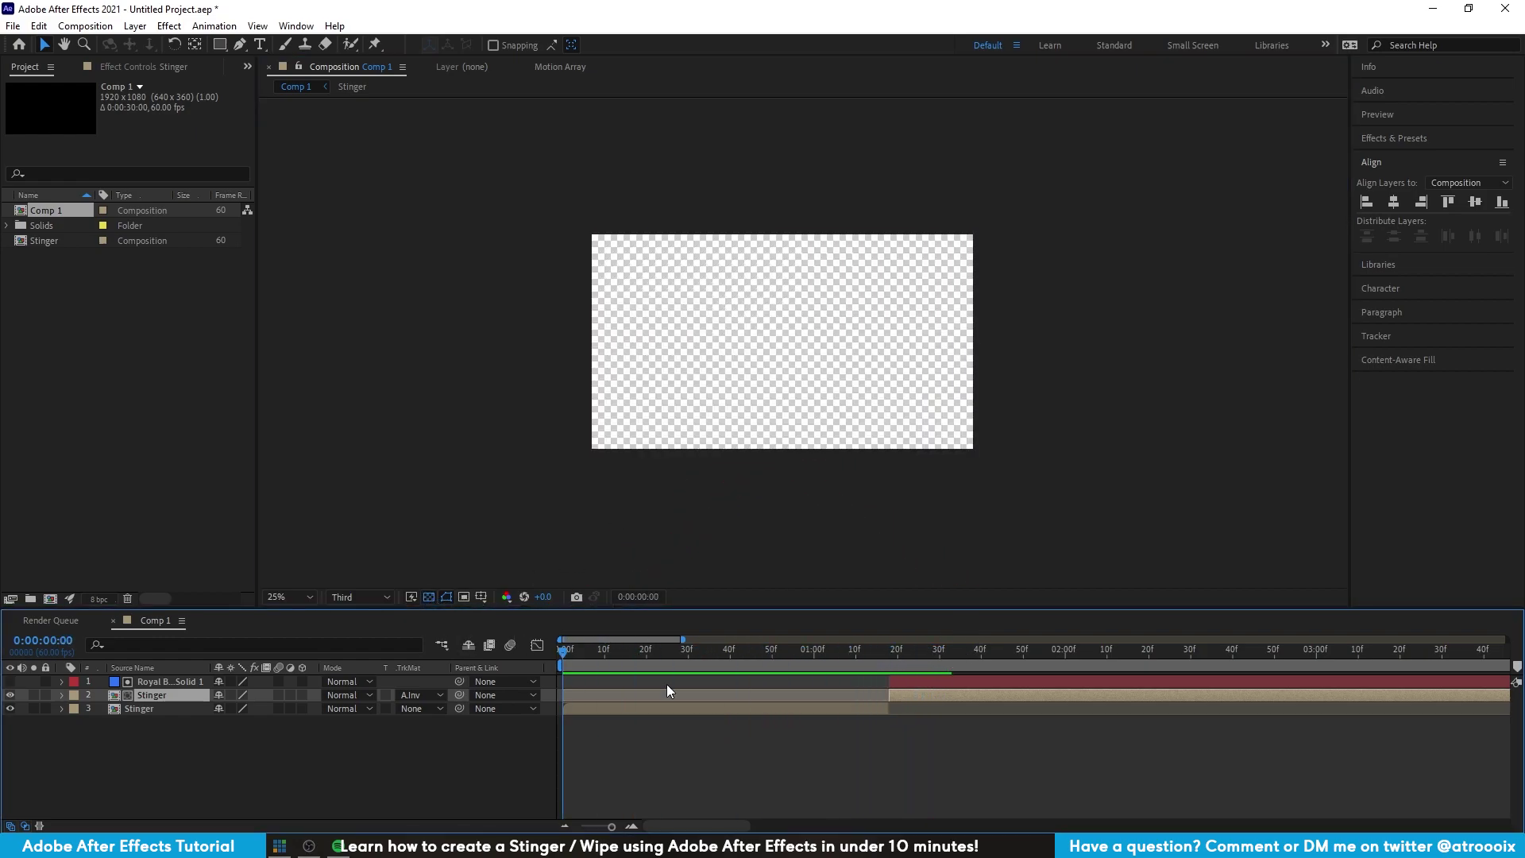
key(space)
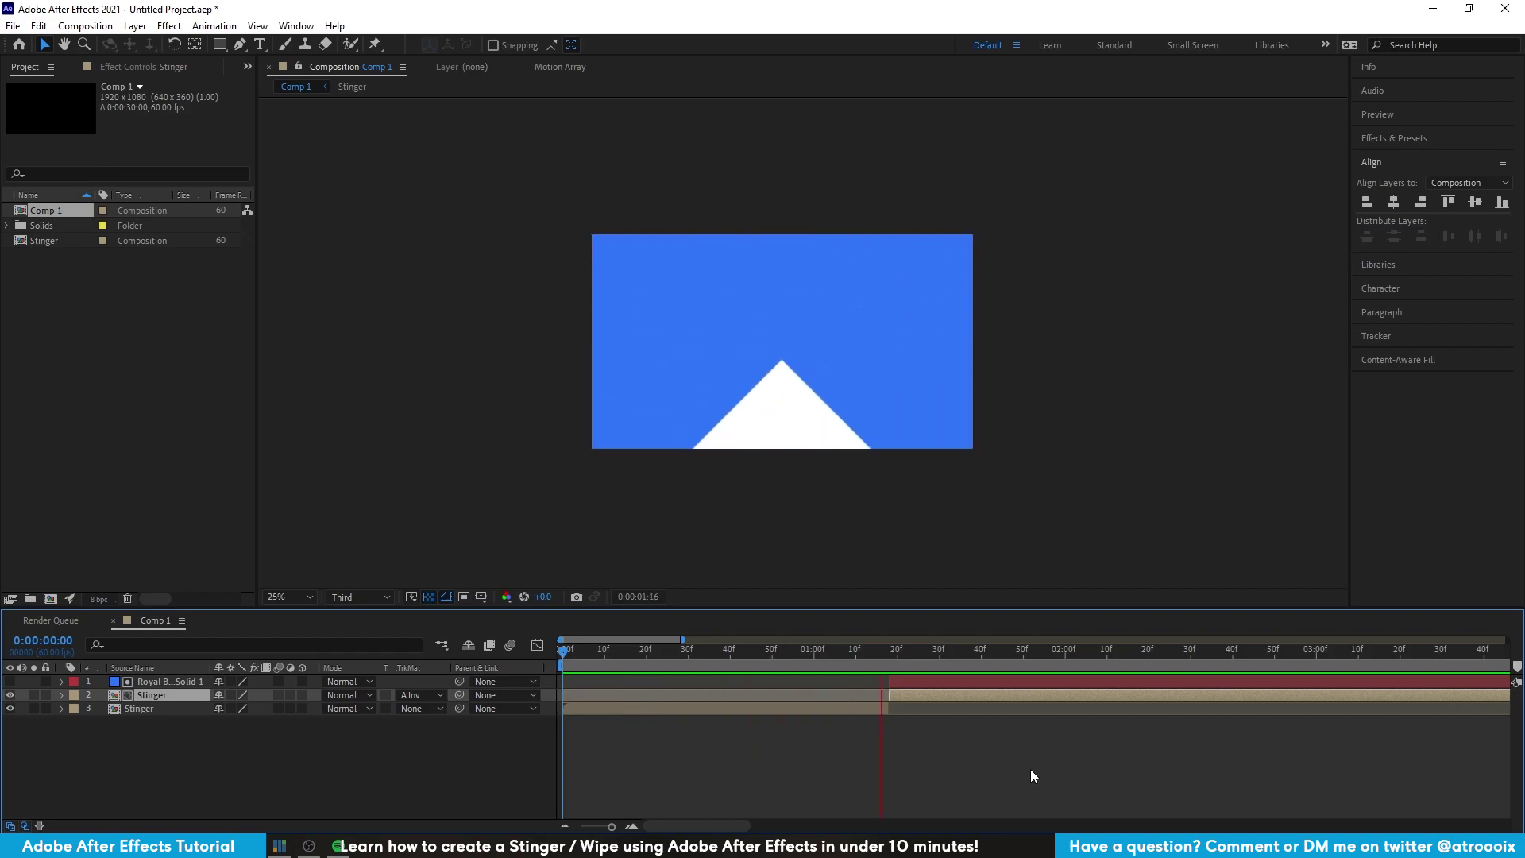
key(space)
drag(1089, 662, 1027, 632)
scroll(1139, 704, down, 5)
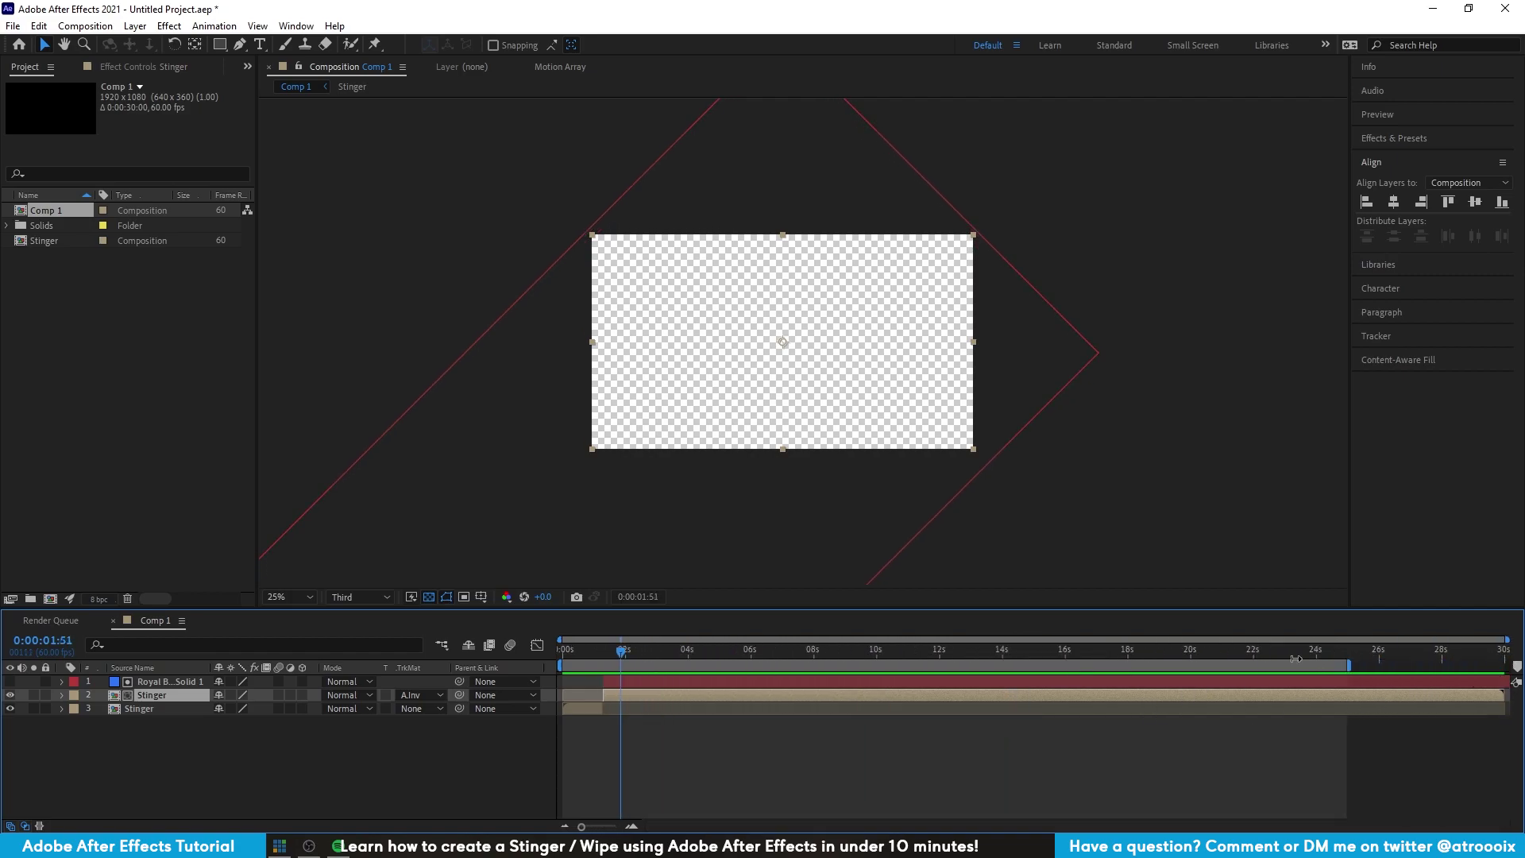
scroll(606, 718, up, 5)
drag(719, 652, 417, 643)
scroll(417, 643, up, 4)
key(space)
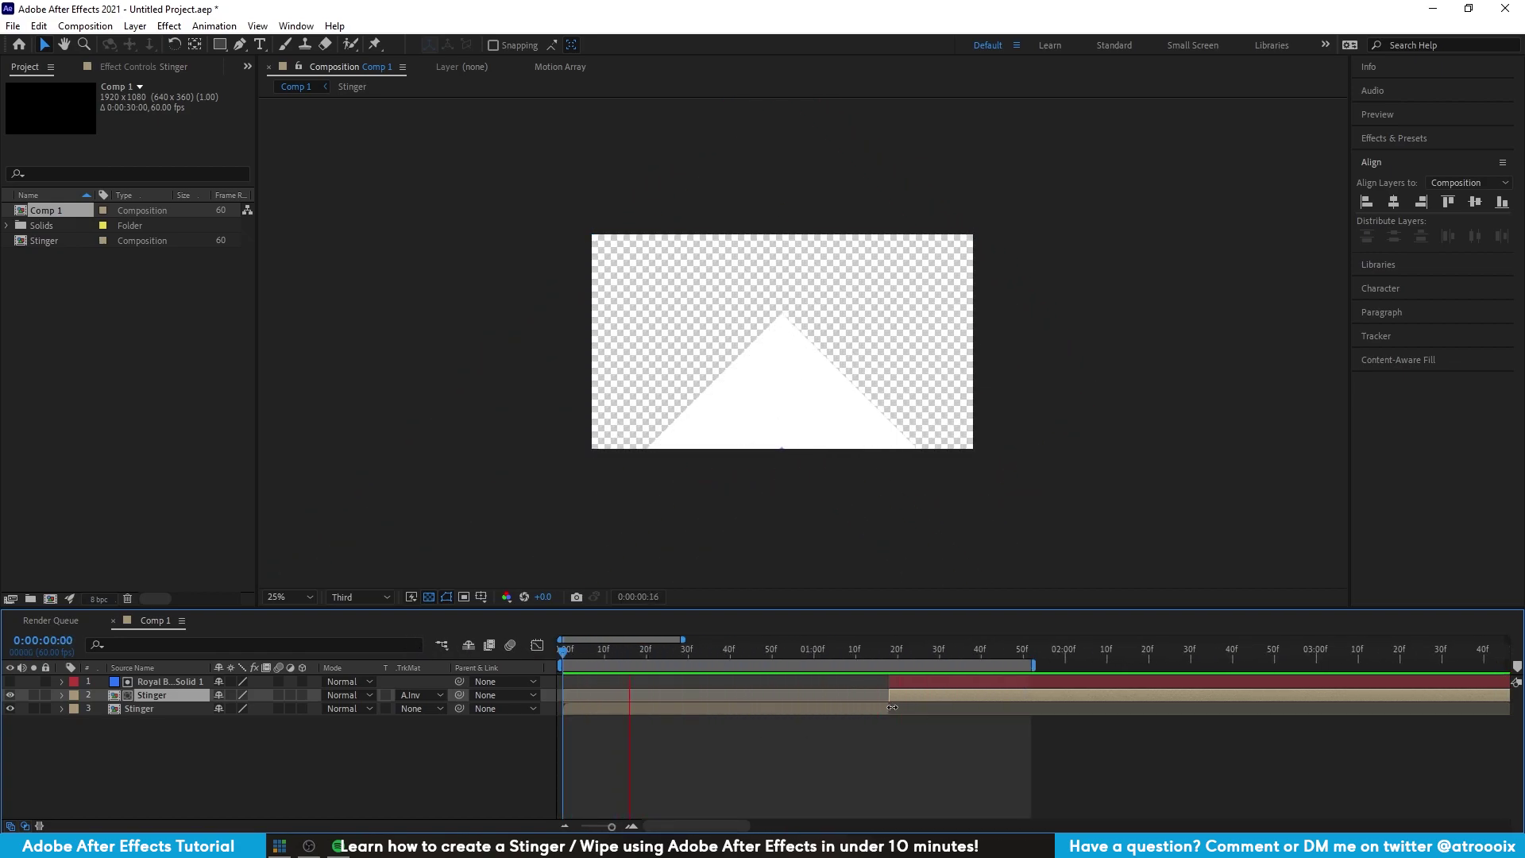
drag(645, 653, 789, 643)
drag(842, 647, 803, 647)
- Add Comp 1 to the Render Queue via File > Export
click(12, 25)
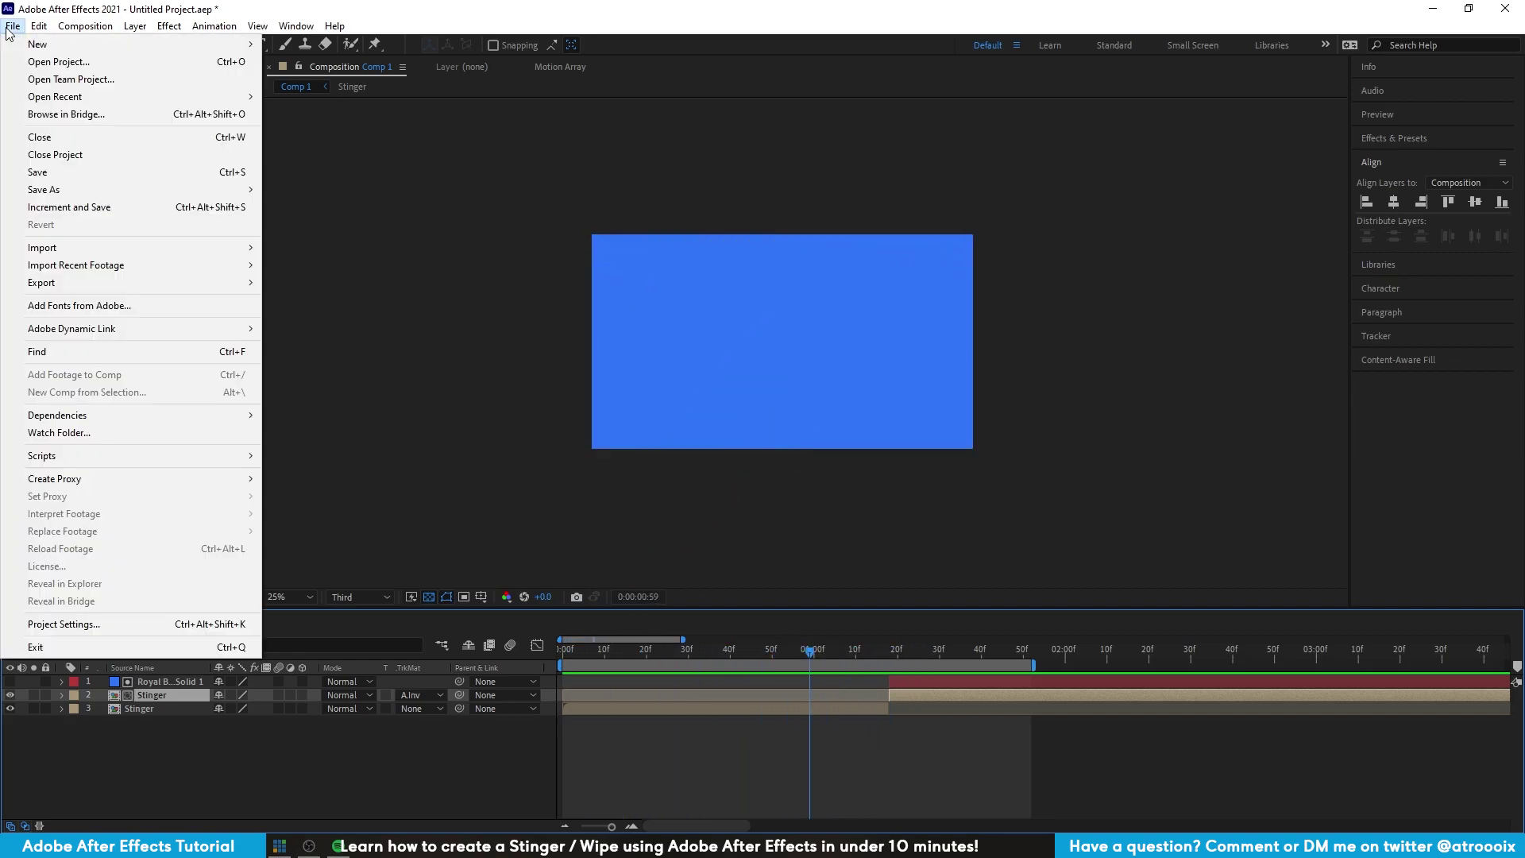
mouse_move(120, 288)
click(309, 302)
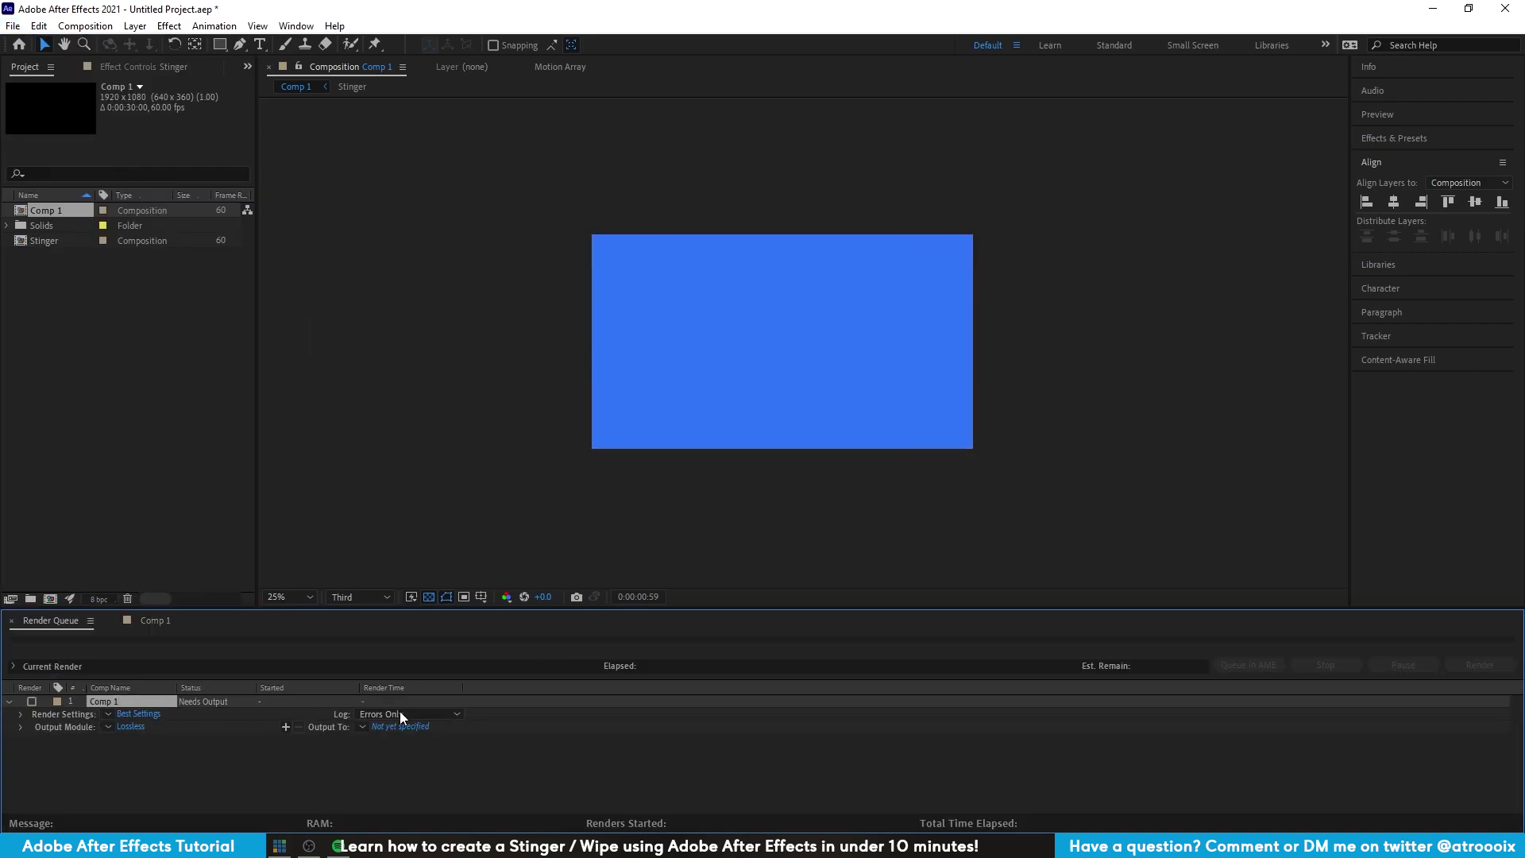
- Keep Best Settings render quality for Comp 1 and confirm
click(130, 713)
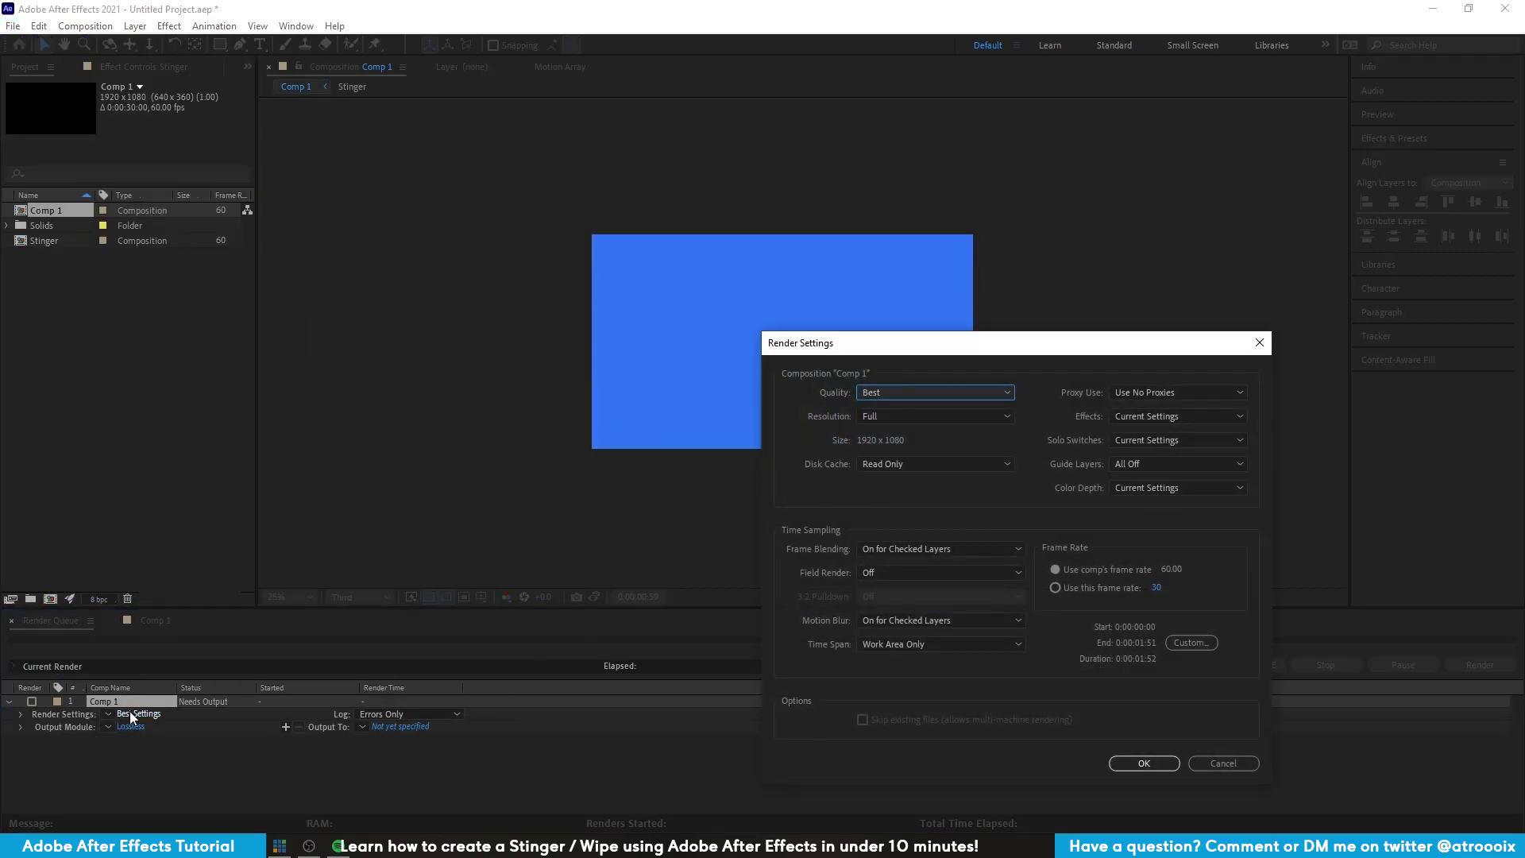
click(887, 393)
click(888, 395)
click(1160, 763)
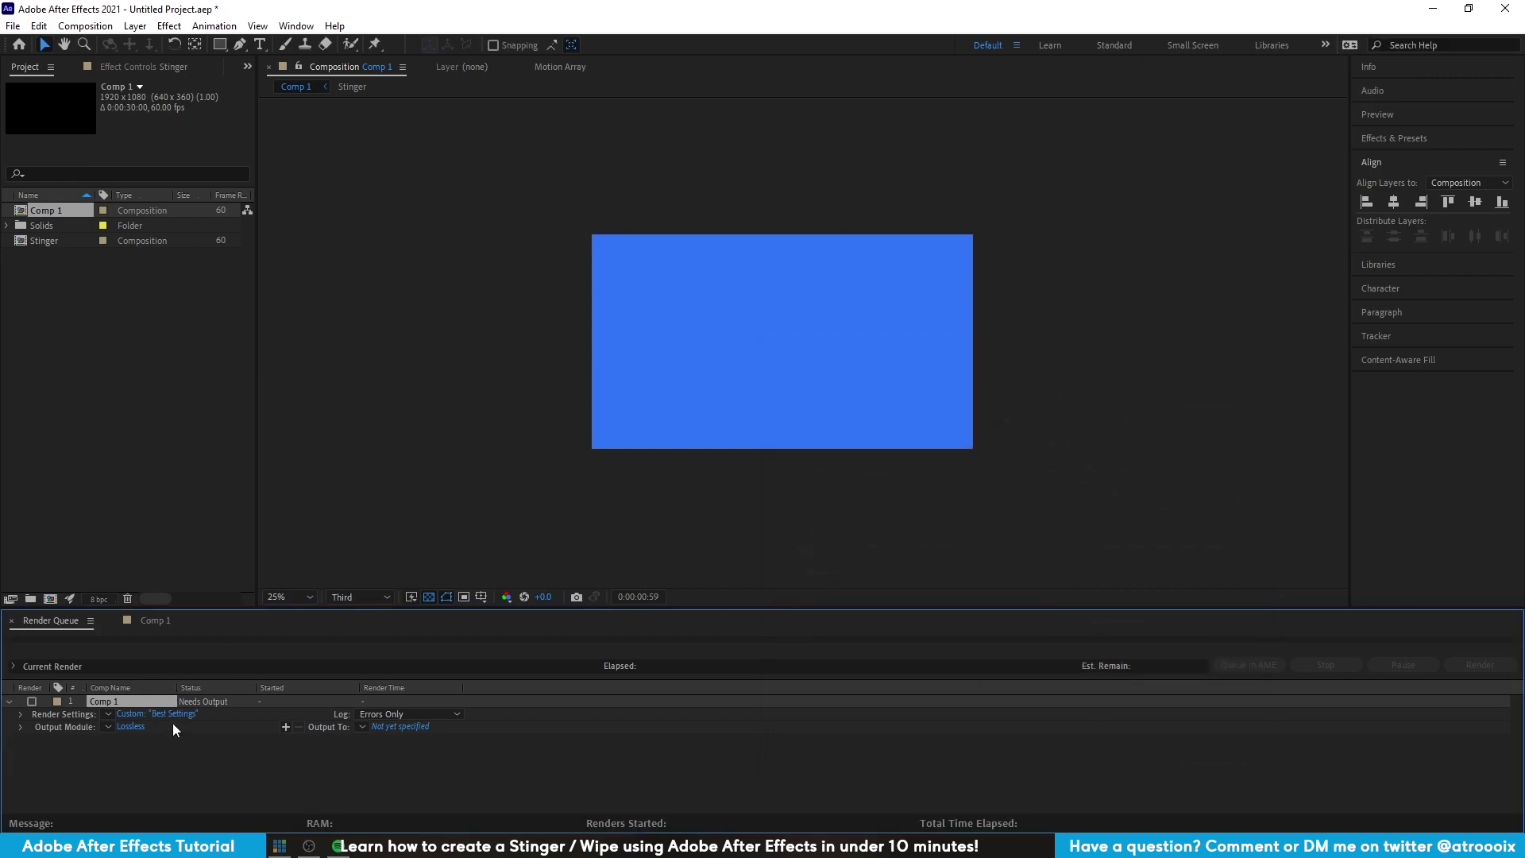
- Switch the output module format from AVI to QuickTime, then to PNG Sequence
click(127, 727)
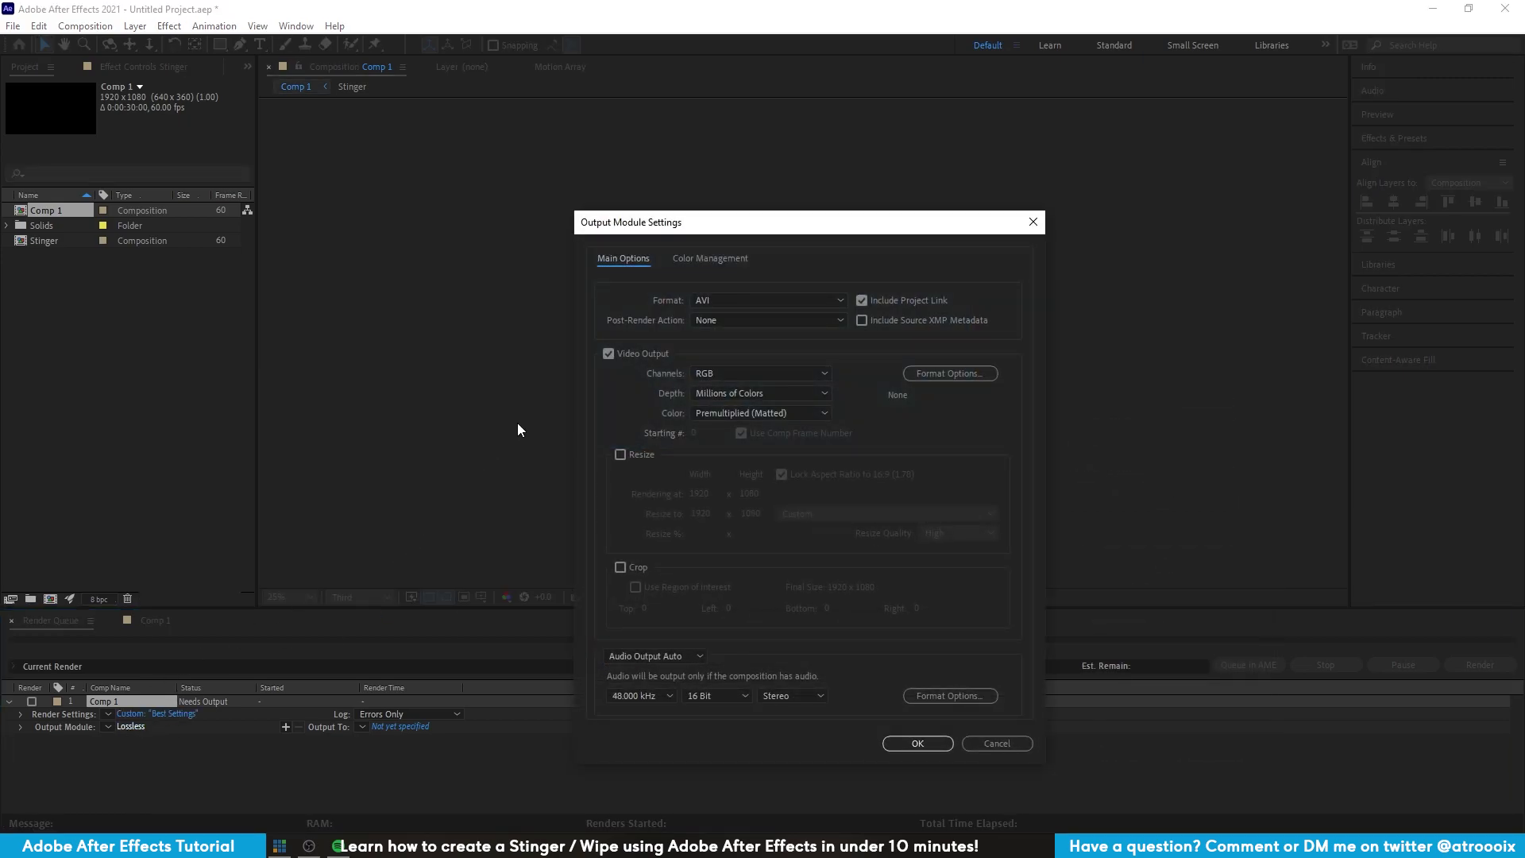
click(727, 301)
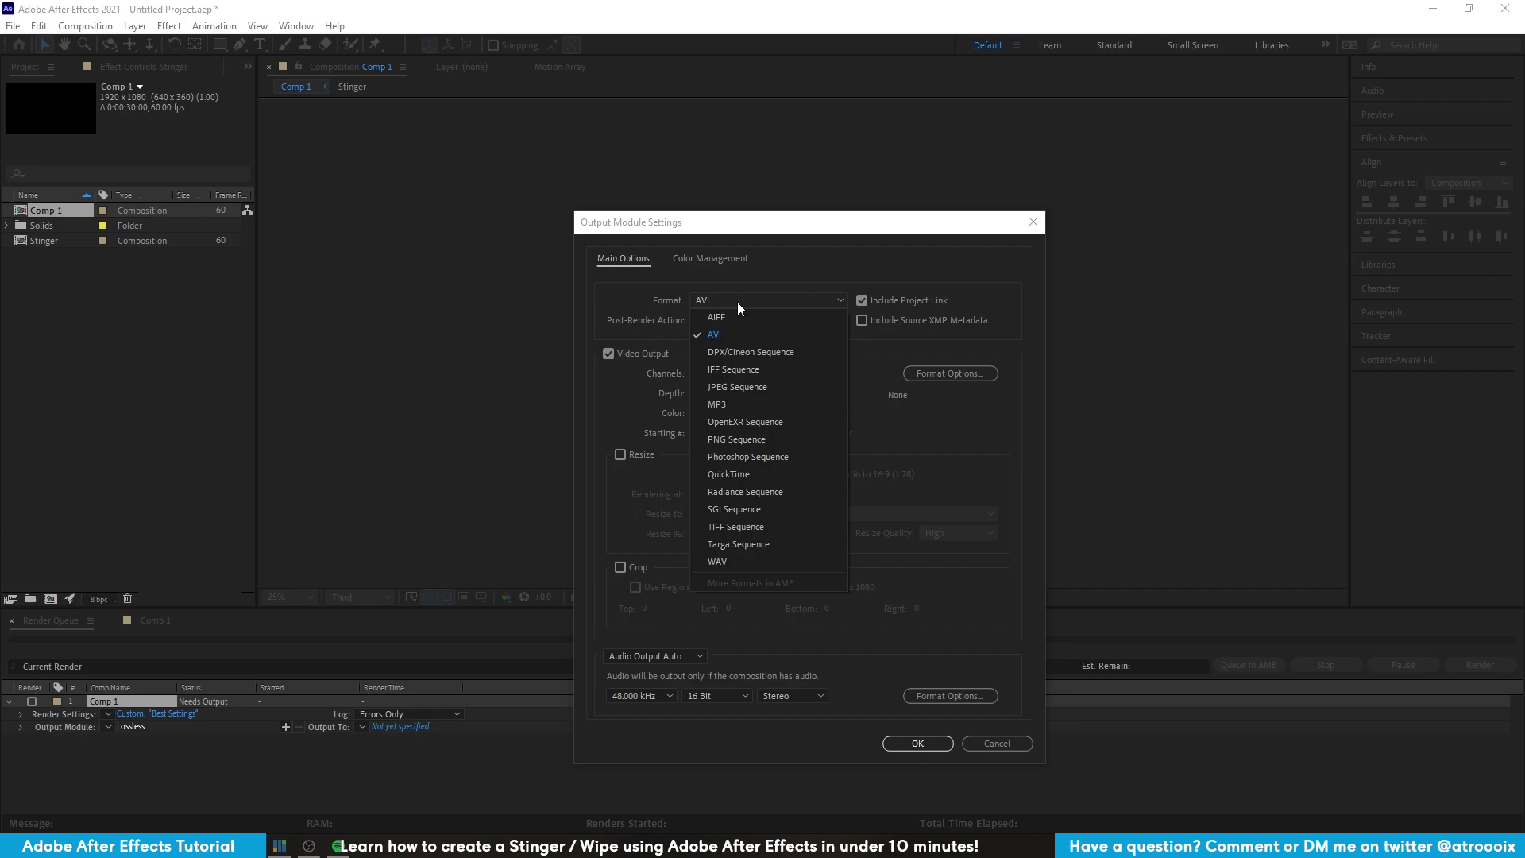
click(783, 474)
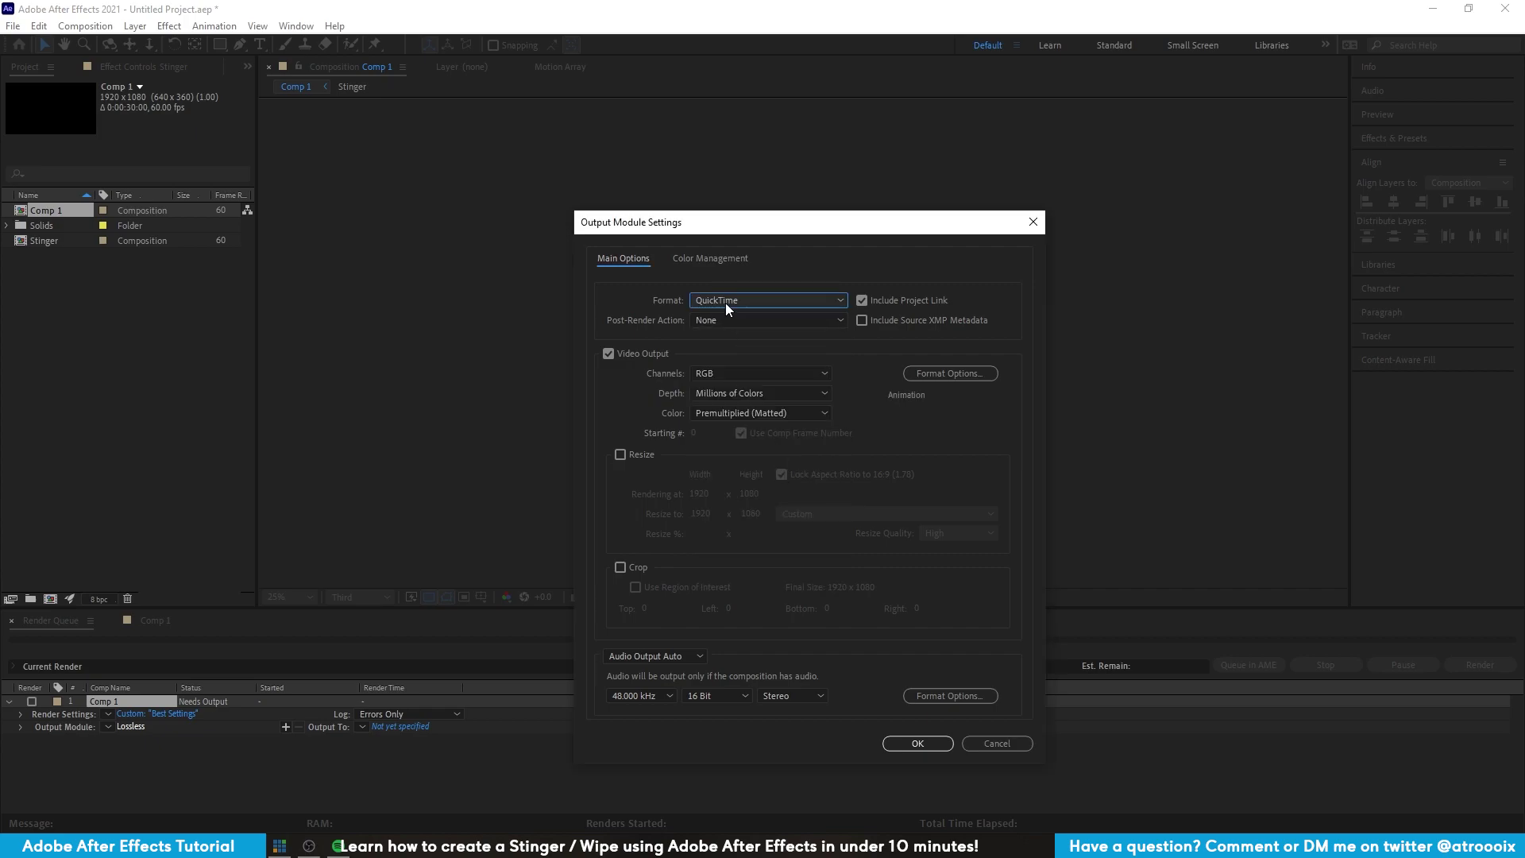
click(726, 302)
click(744, 441)
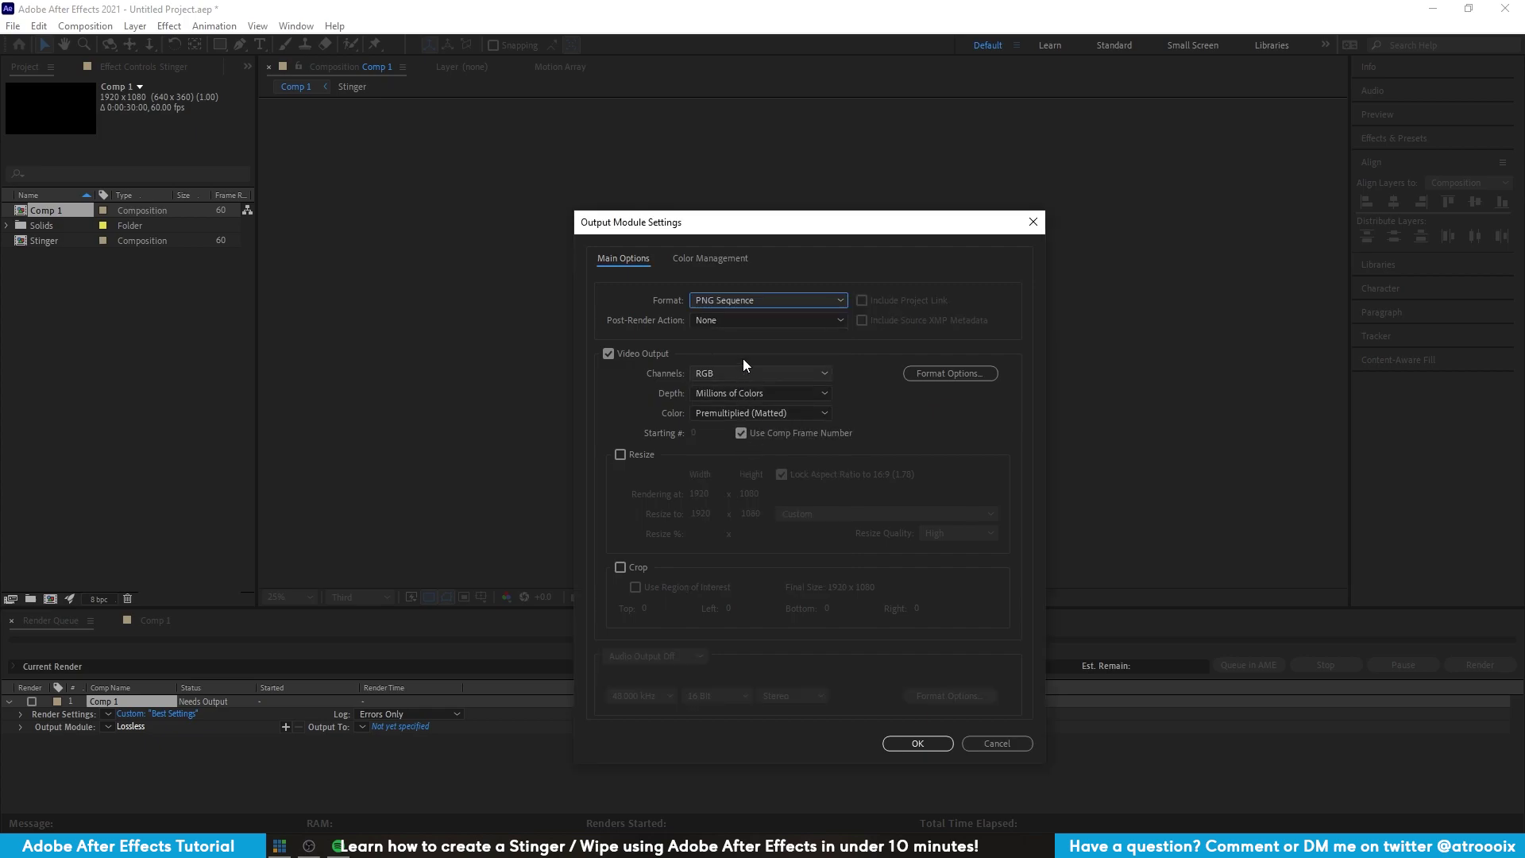
click(738, 302)
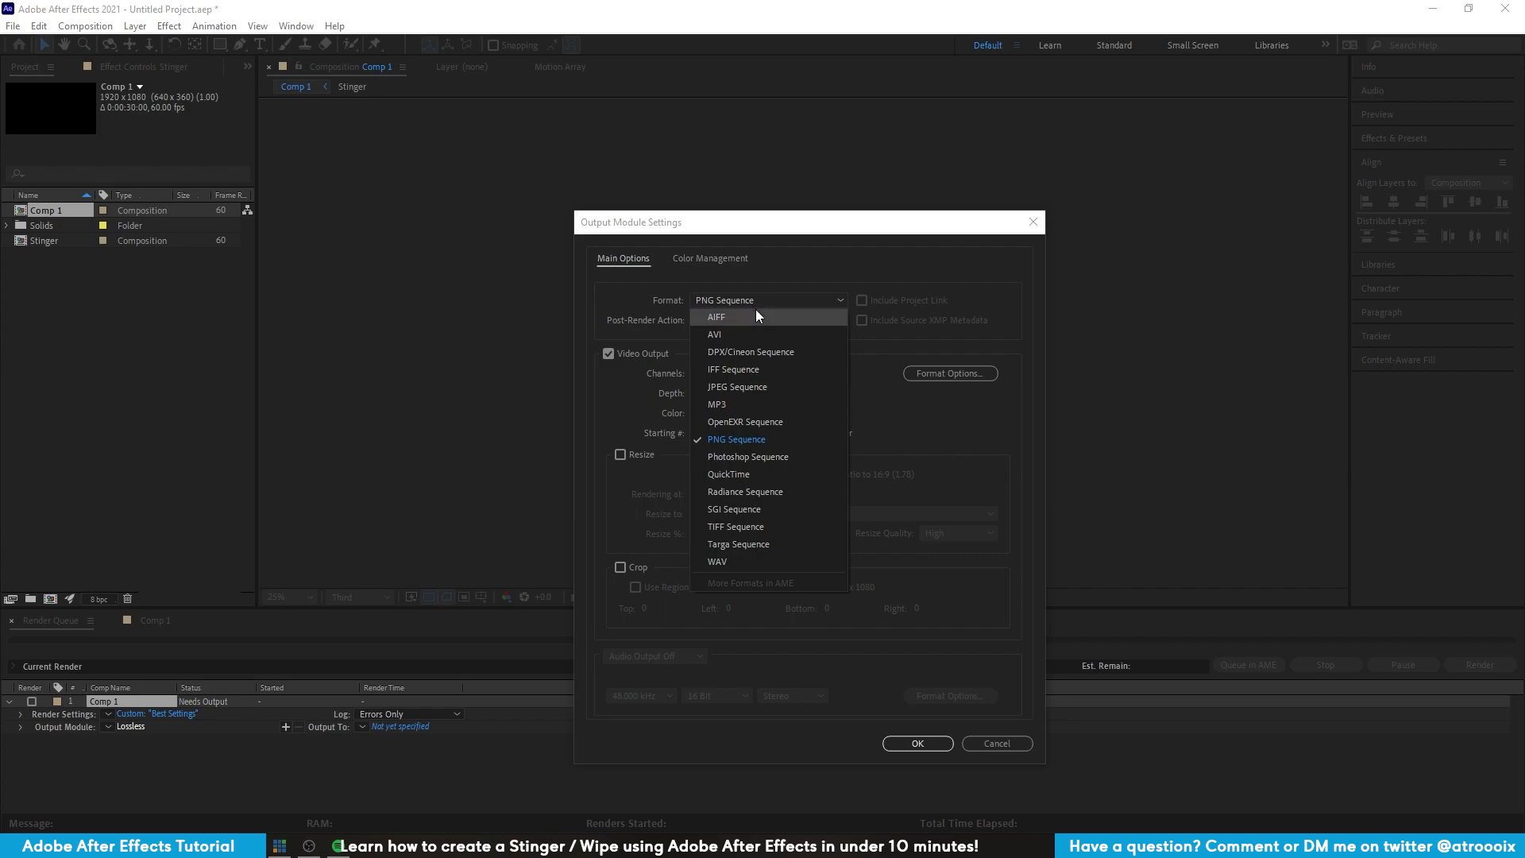
- Try Targa Sequence output at 32 bits per pixel
click(769, 544)
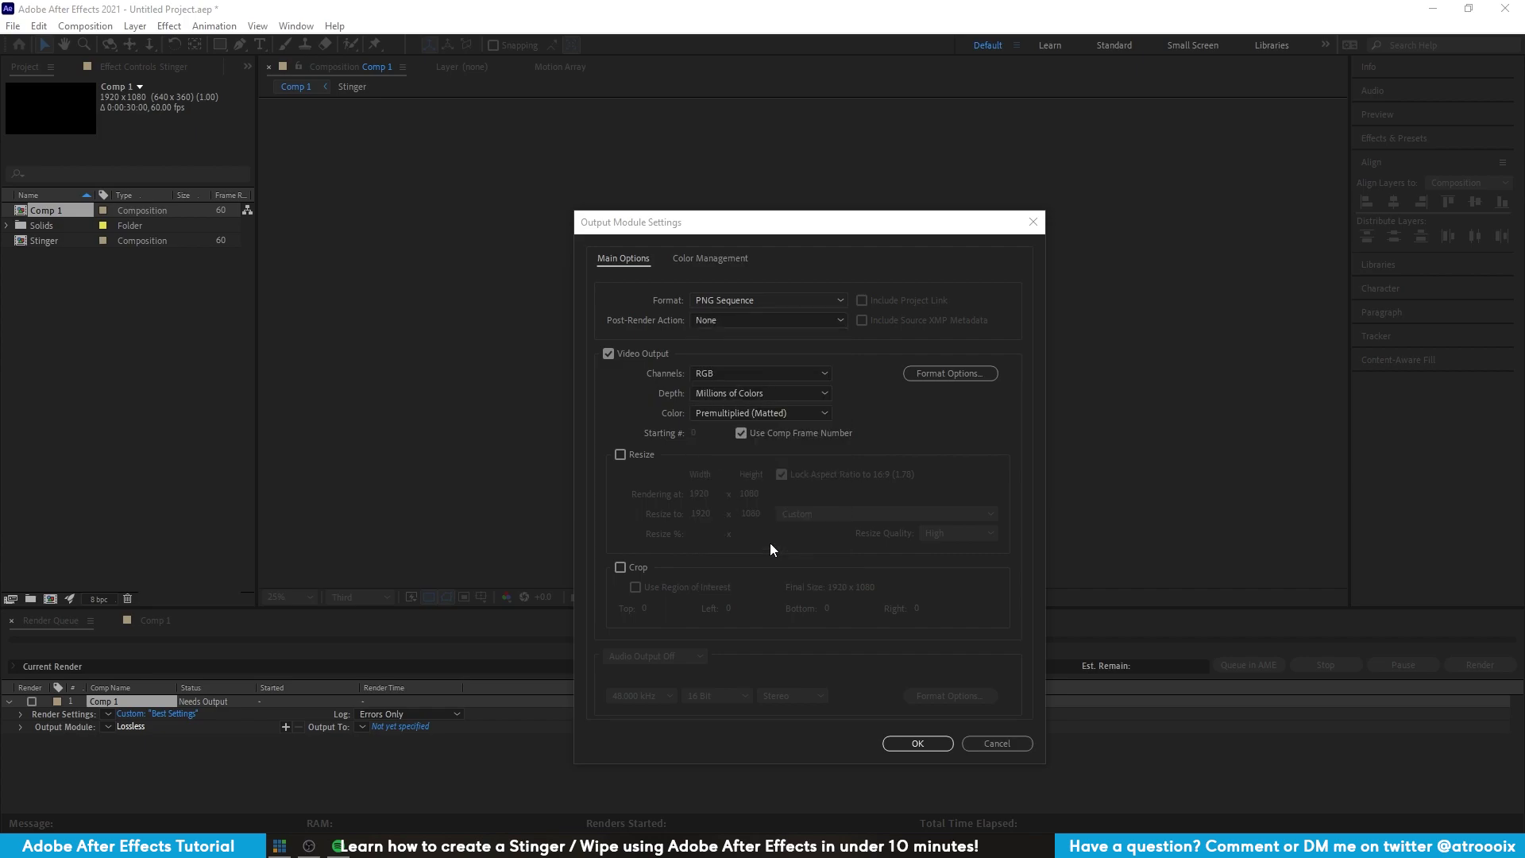
click(754, 480)
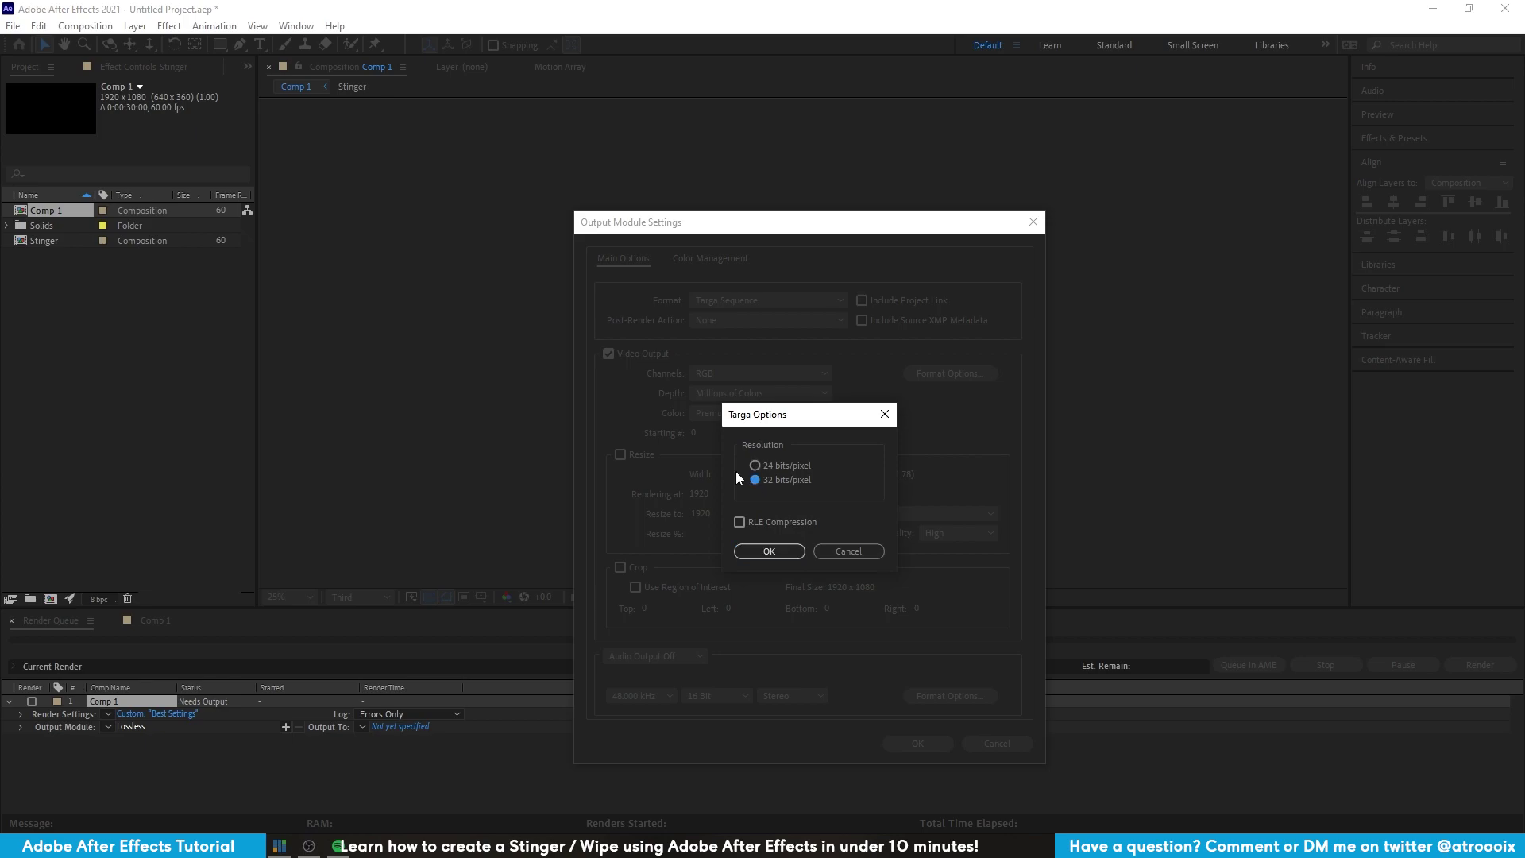
click(769, 551)
- Set the output format to QuickTime with RGB + Alpha channels and apply
click(723, 300)
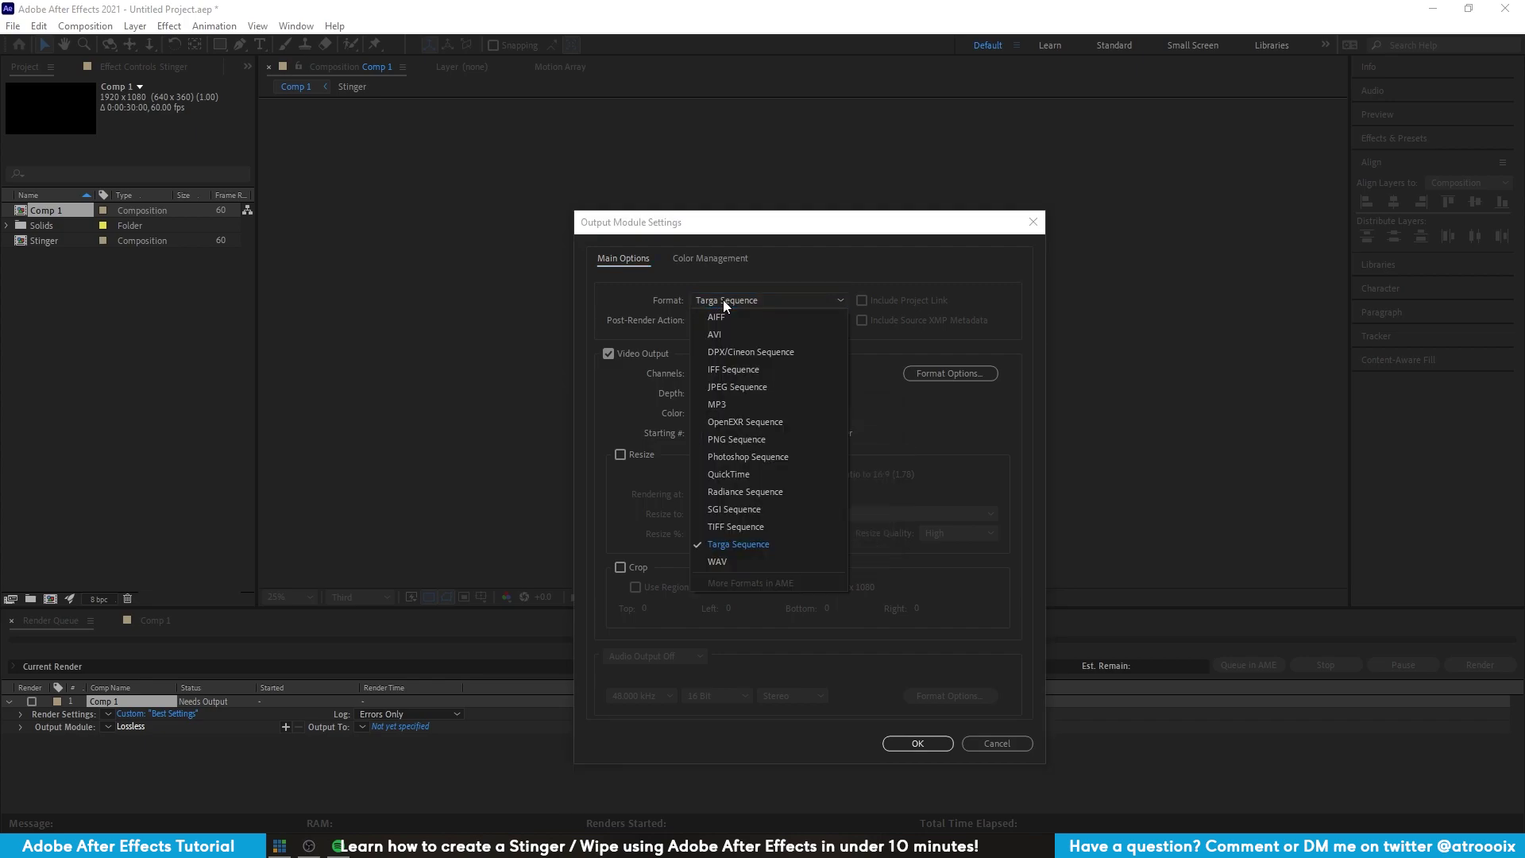
click(752, 545)
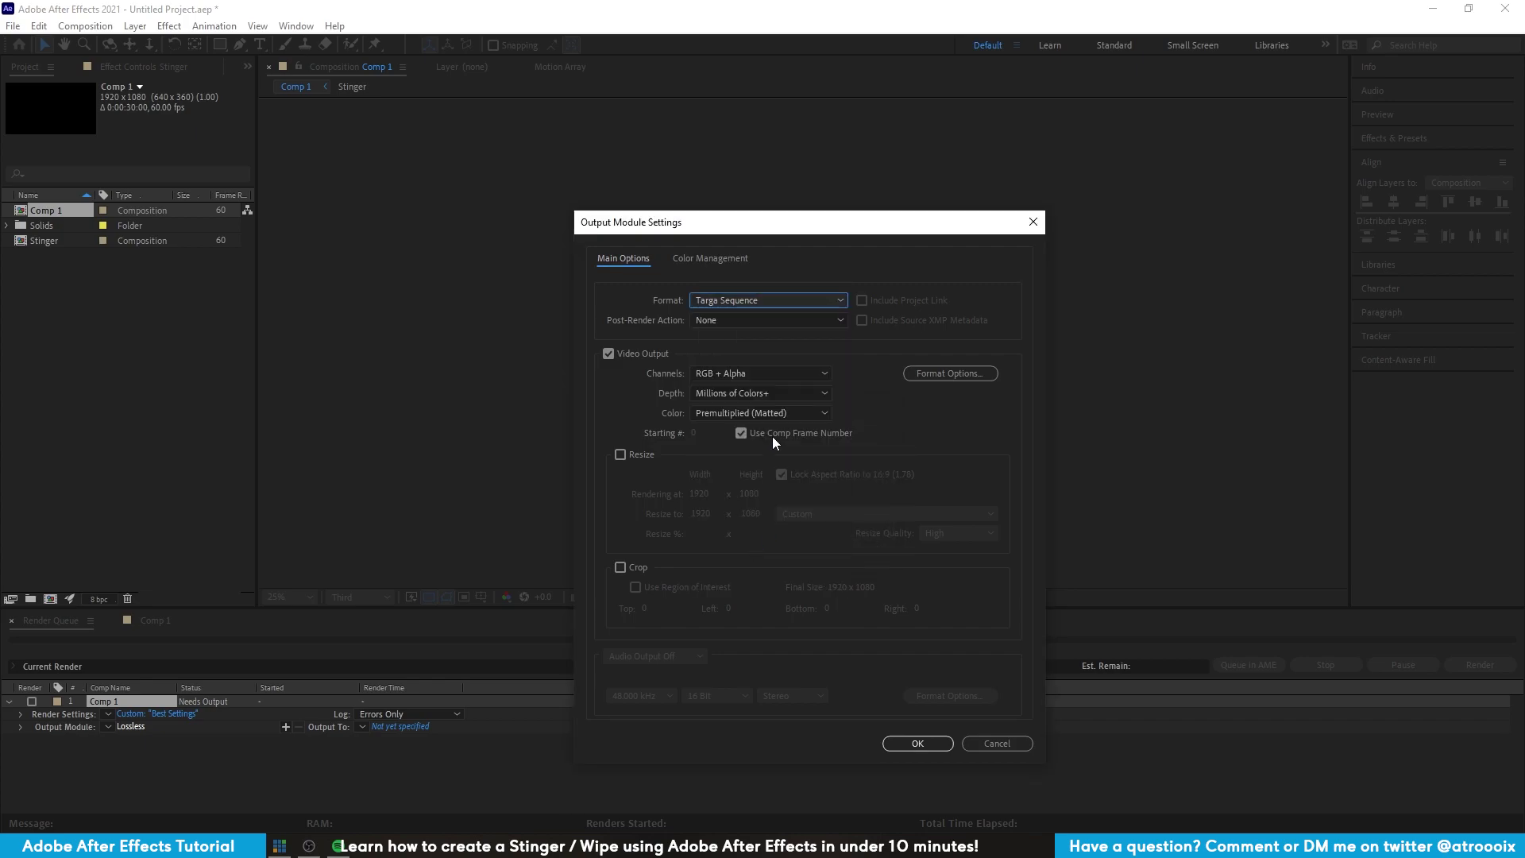
click(738, 297)
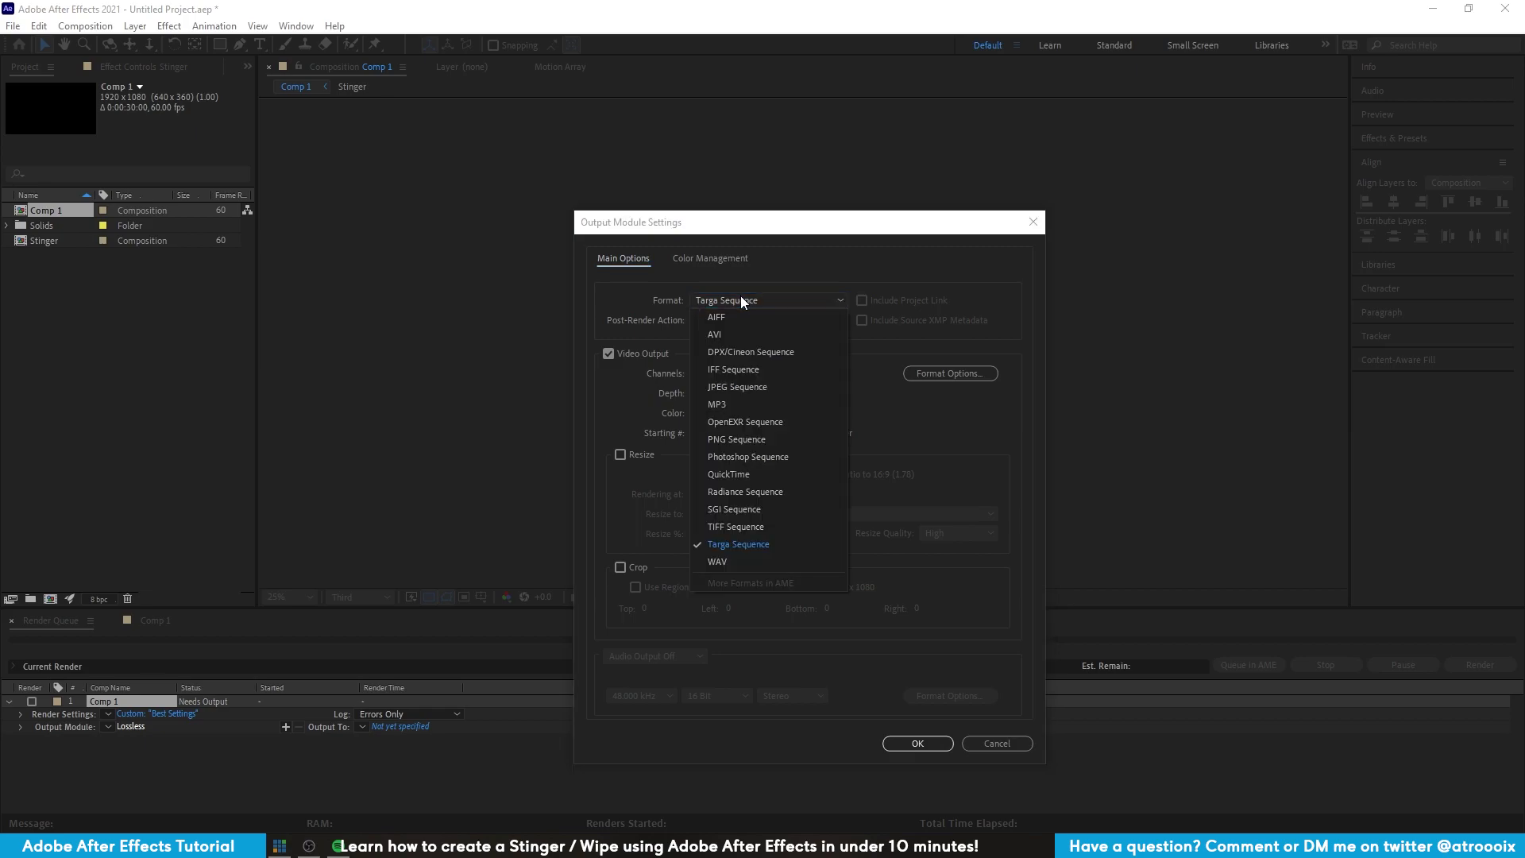
click(750, 474)
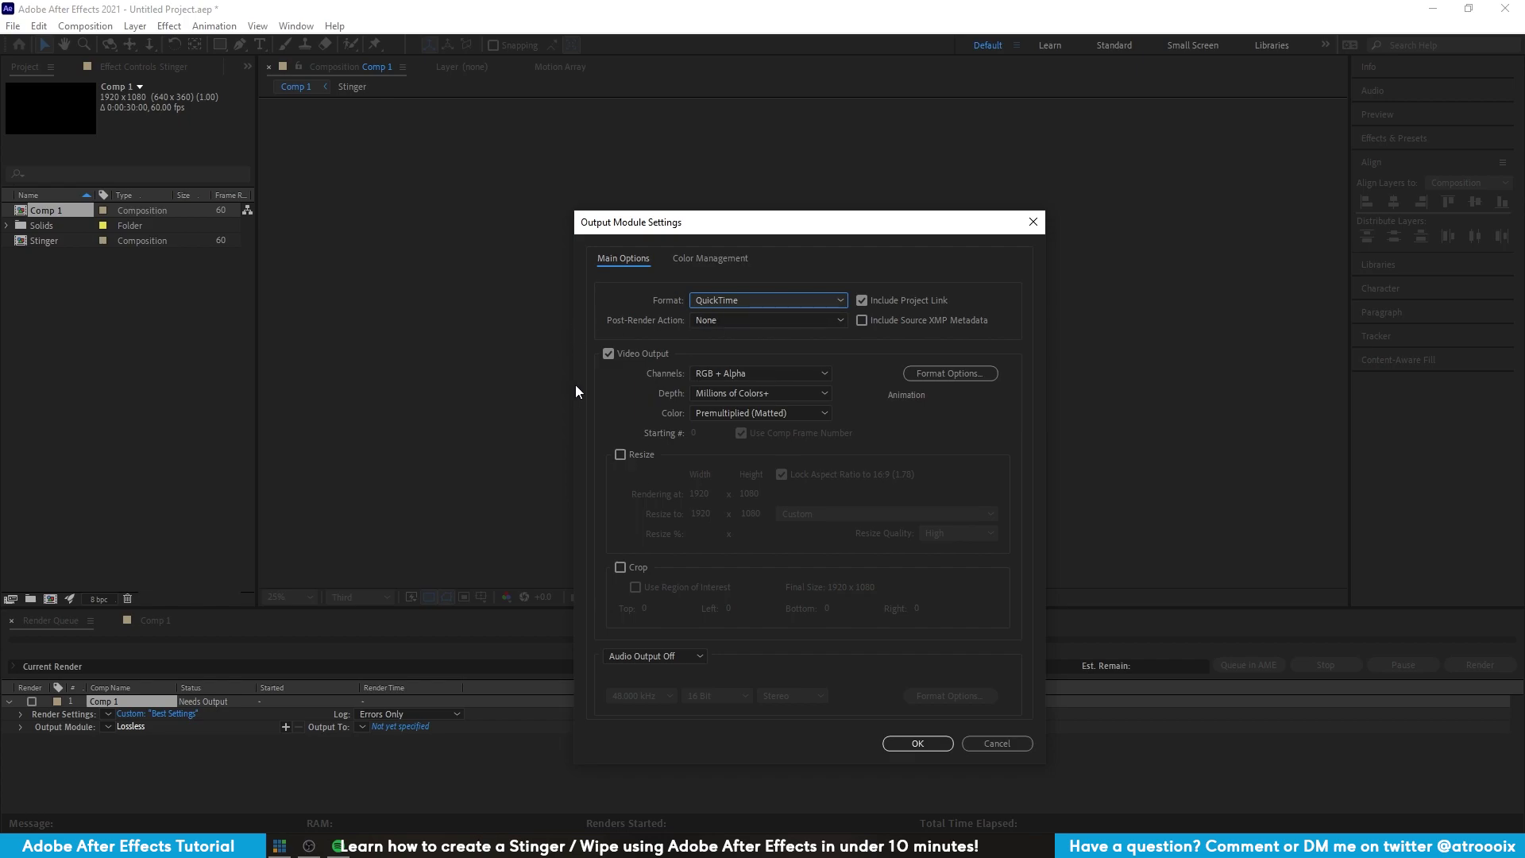
click(720, 373)
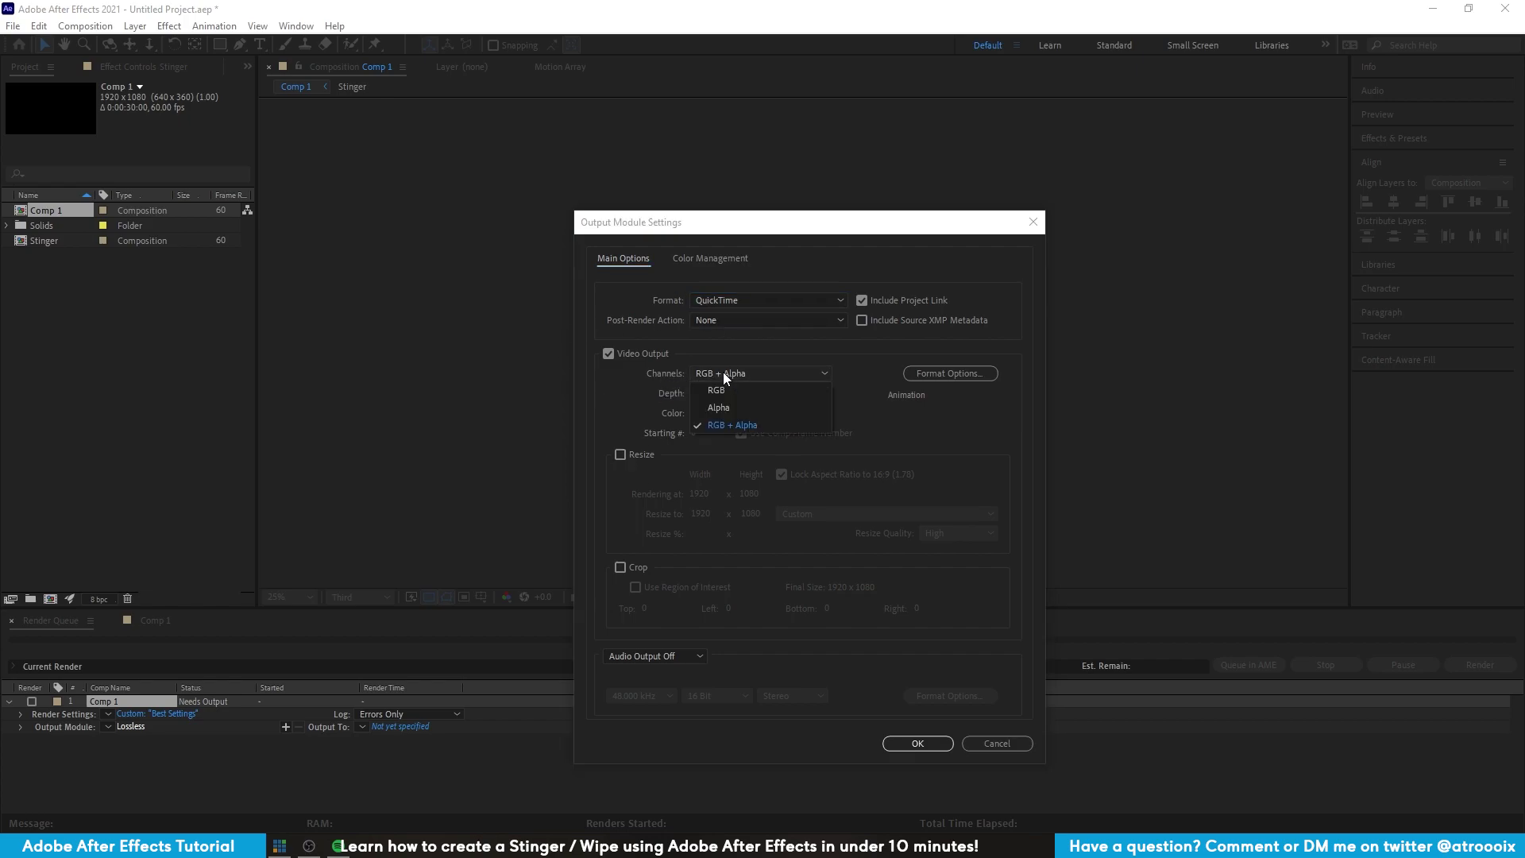
click(734, 426)
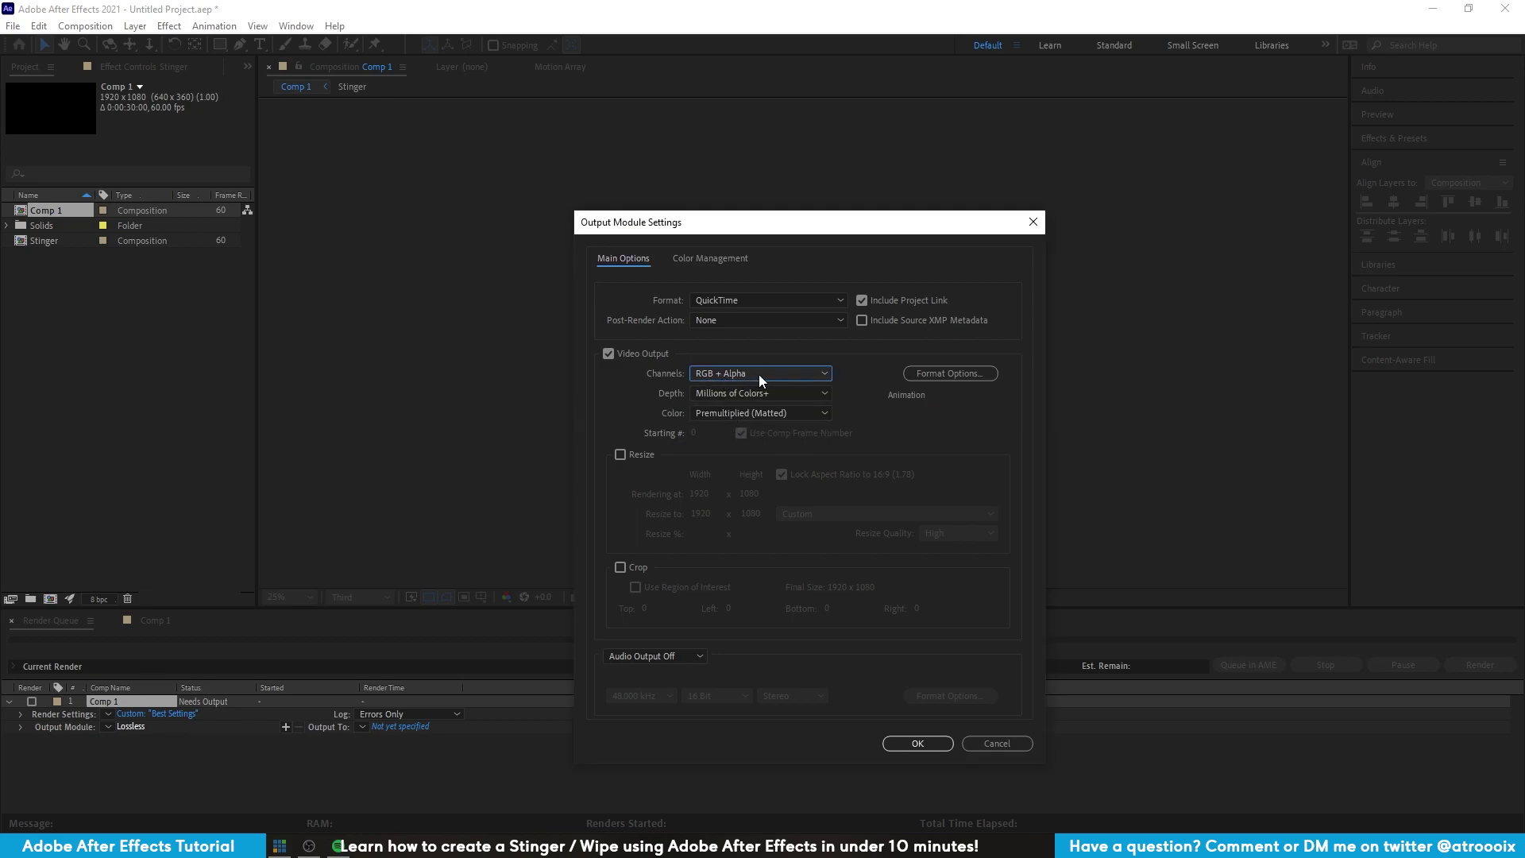
click(903, 742)
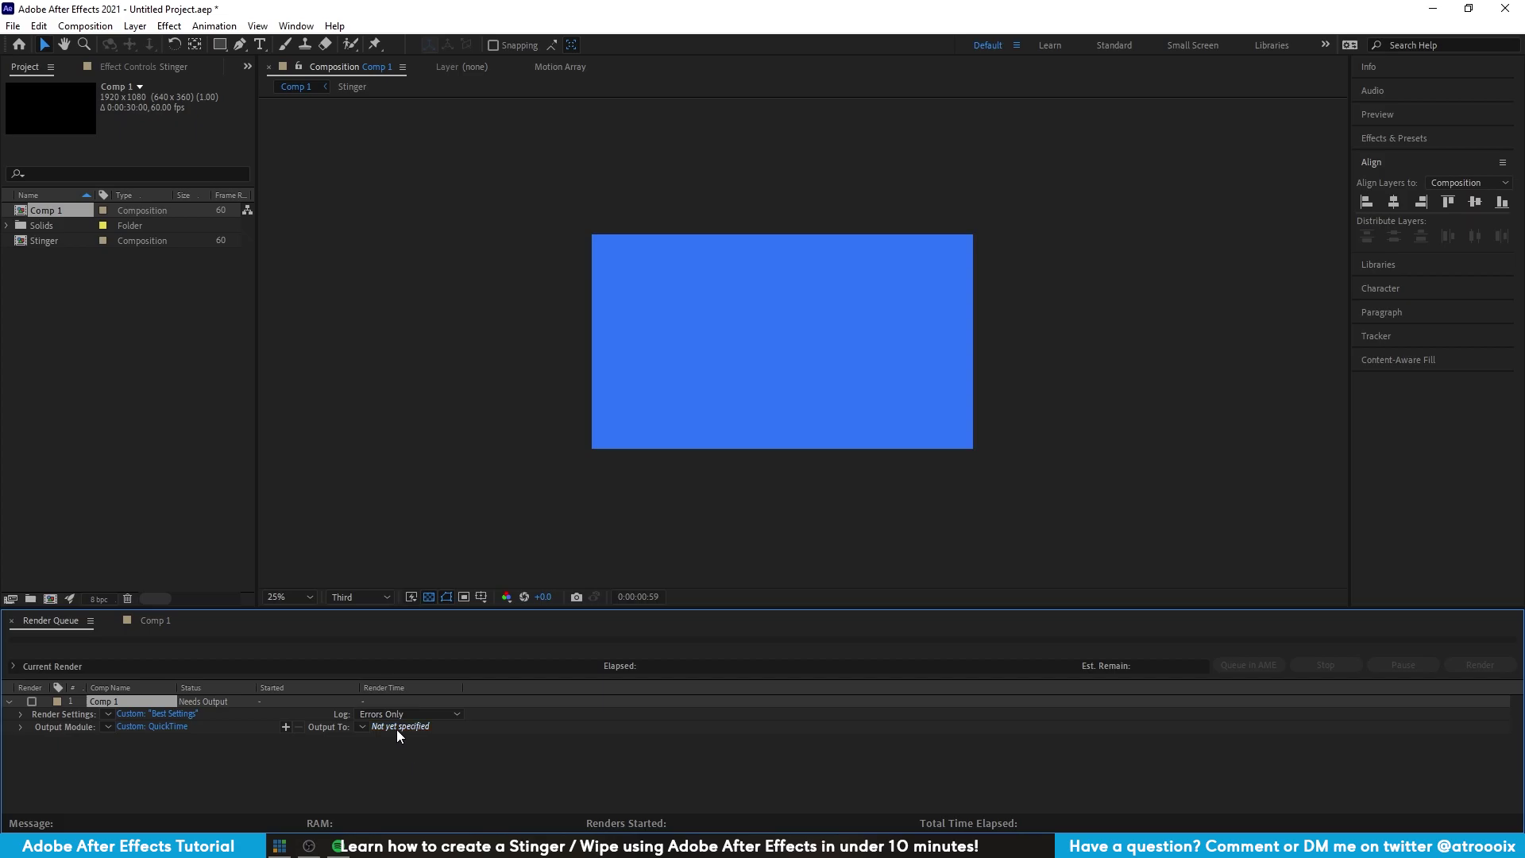
- Render Comp 1 as Stinger 1.mov on the Desktop, then bring the vMix window forward
click(399, 727)
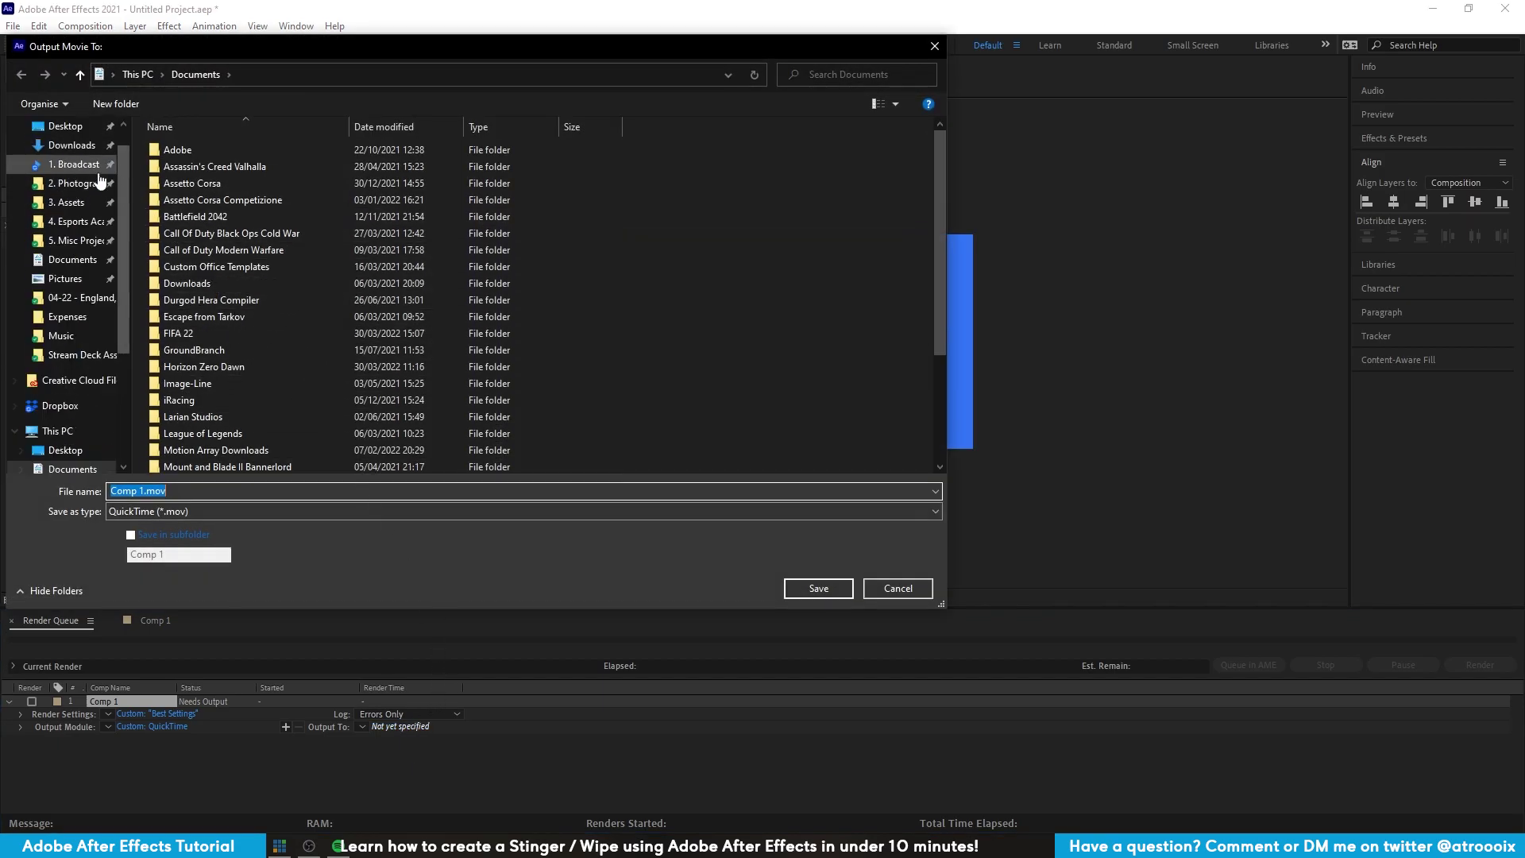
click(60, 129)
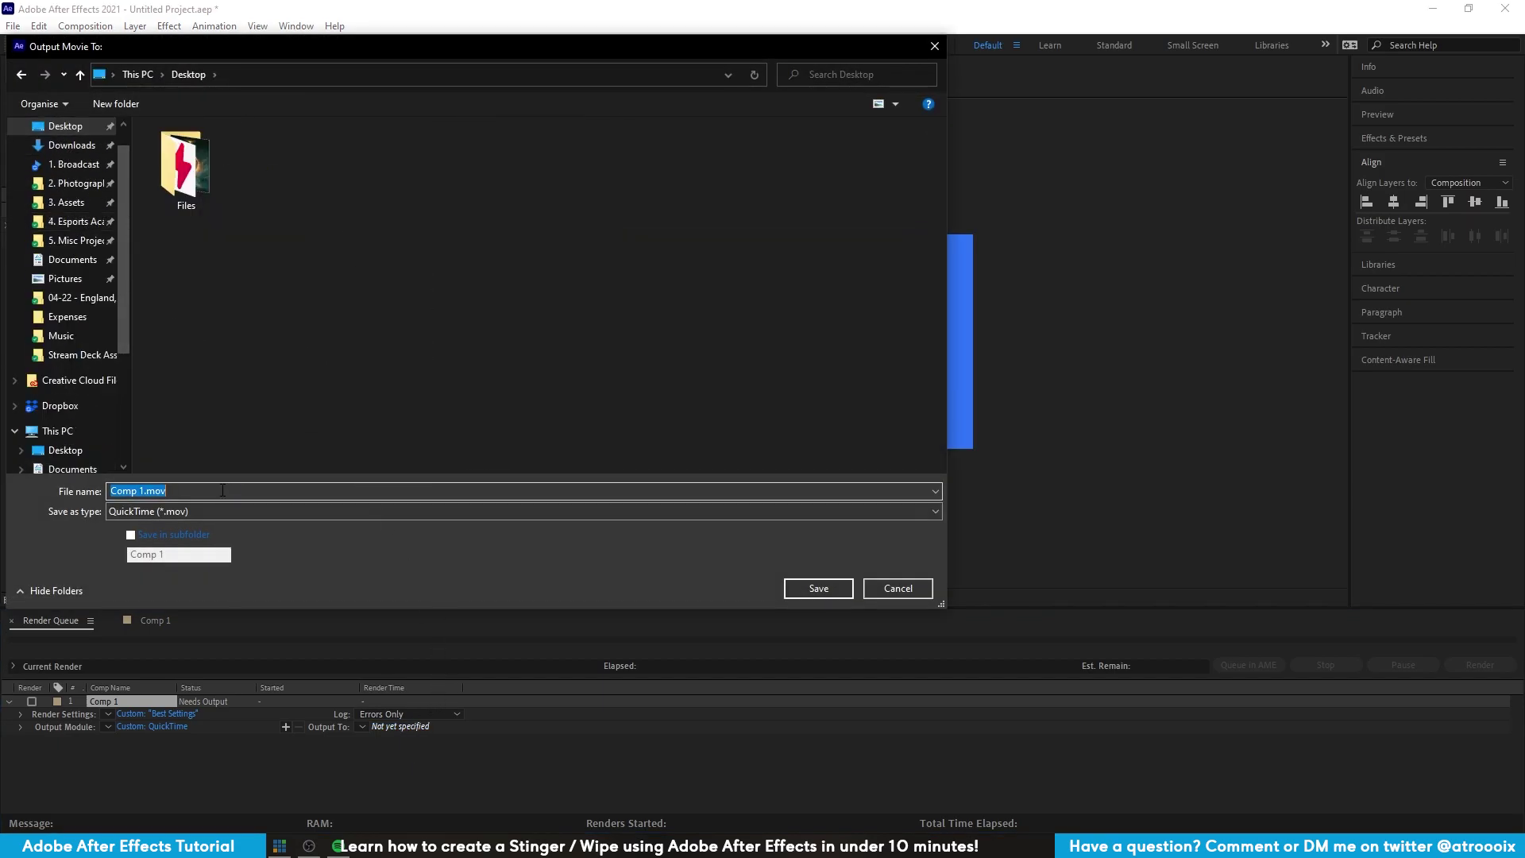
text(Stinger 1)
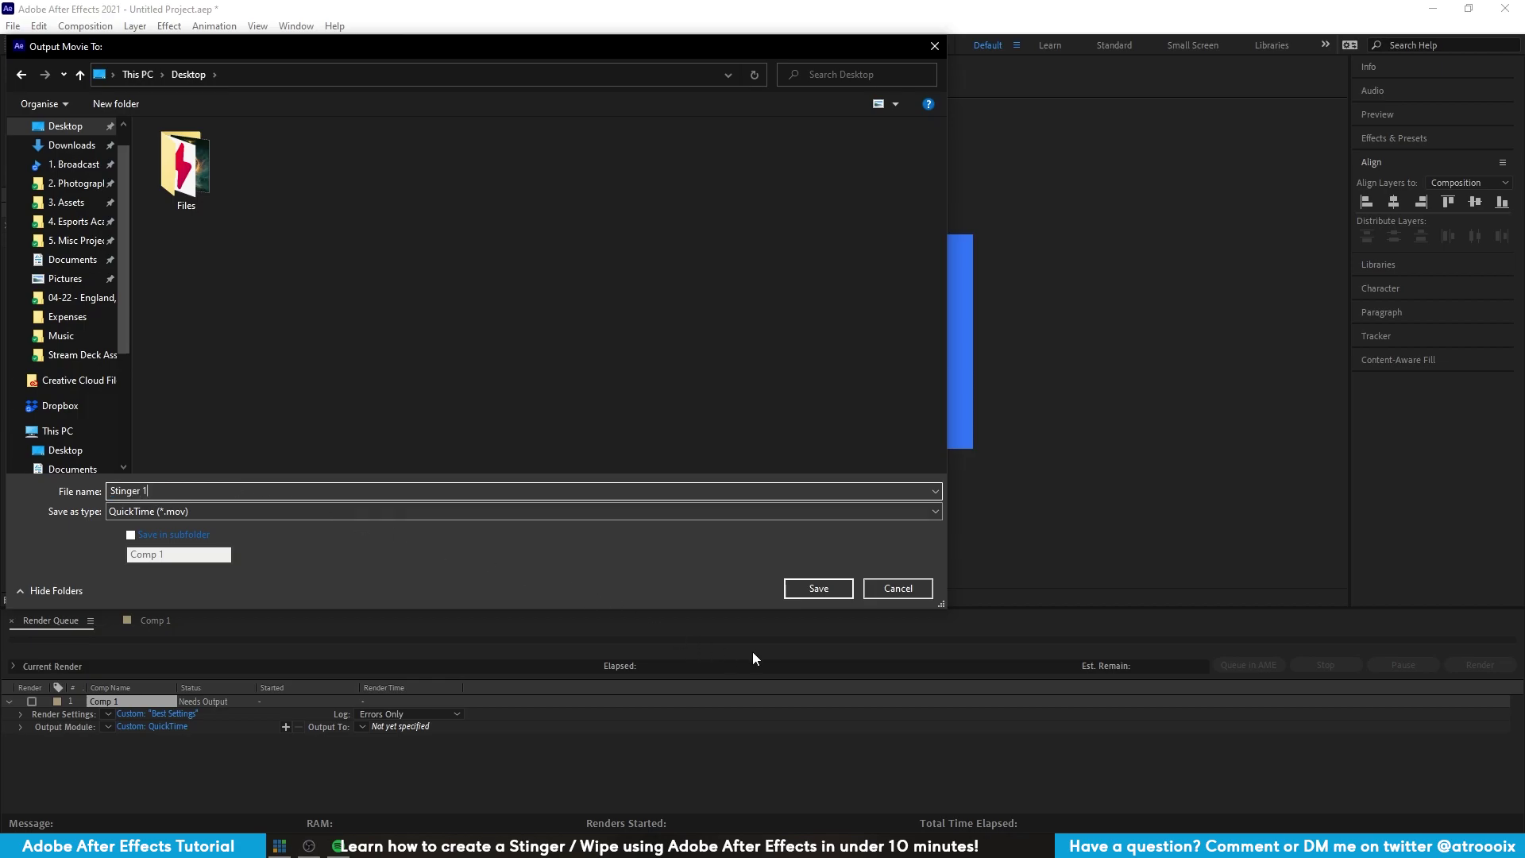
click(817, 588)
click(1479, 665)
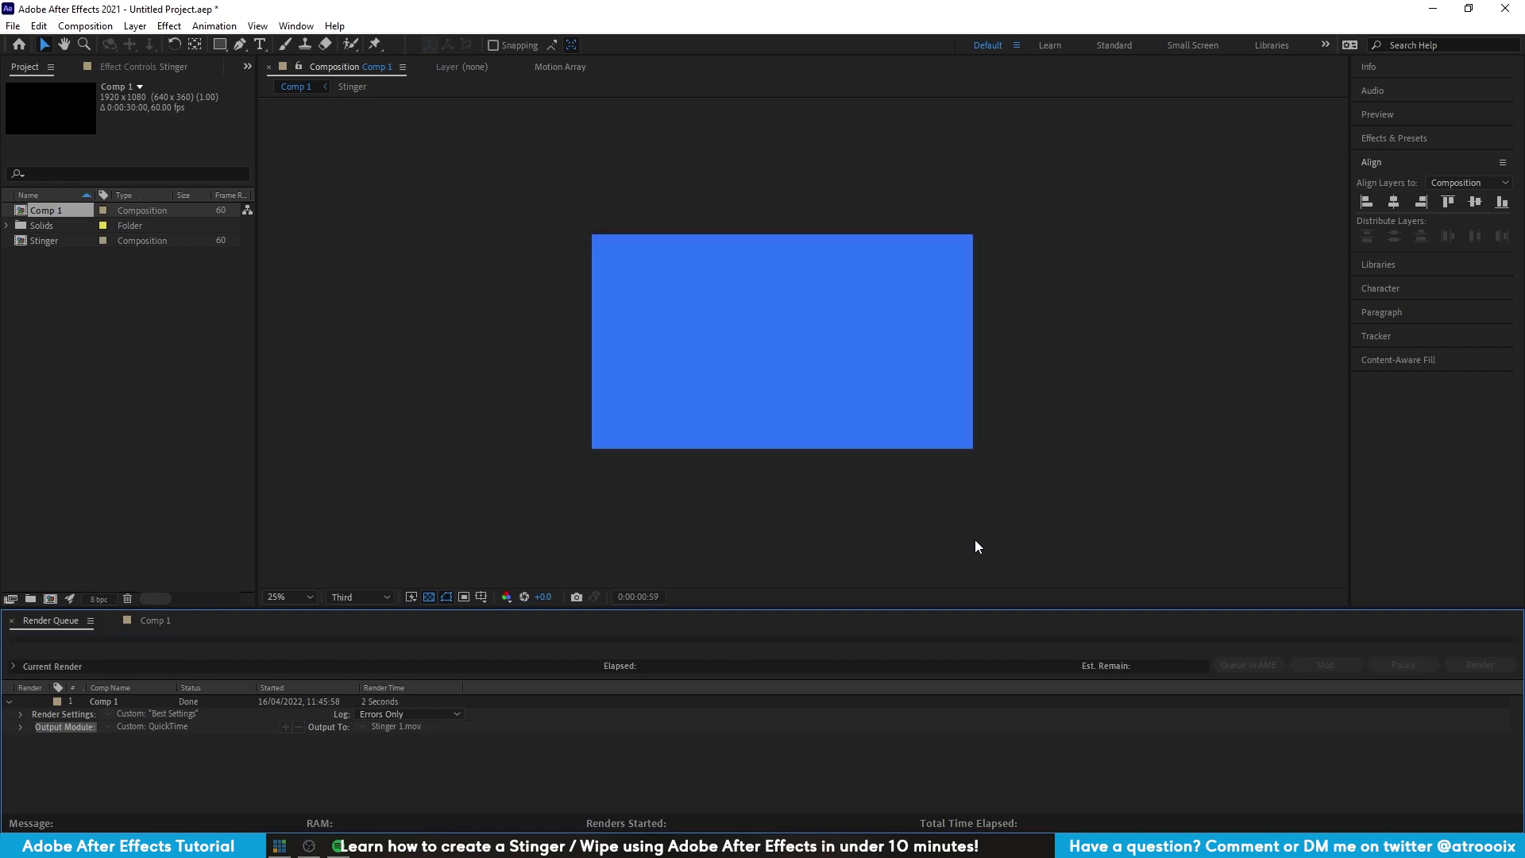
click(280, 845)
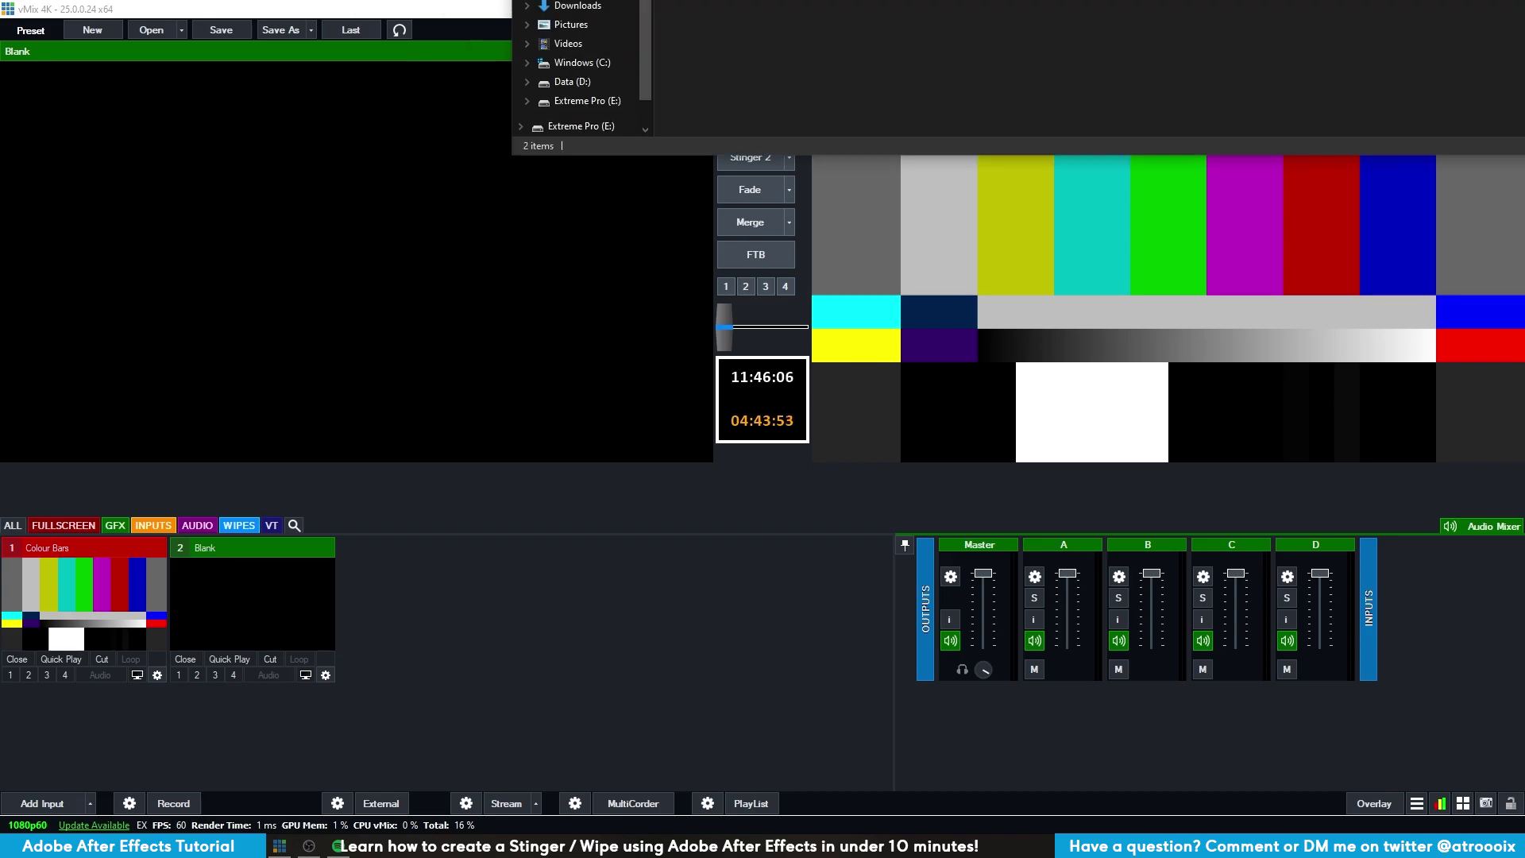
- Add Stinger 1.mov from its Explorer folder to vMix as an input
drag(914, 0, 953, 68)
drag(772, 254, 408, 604)
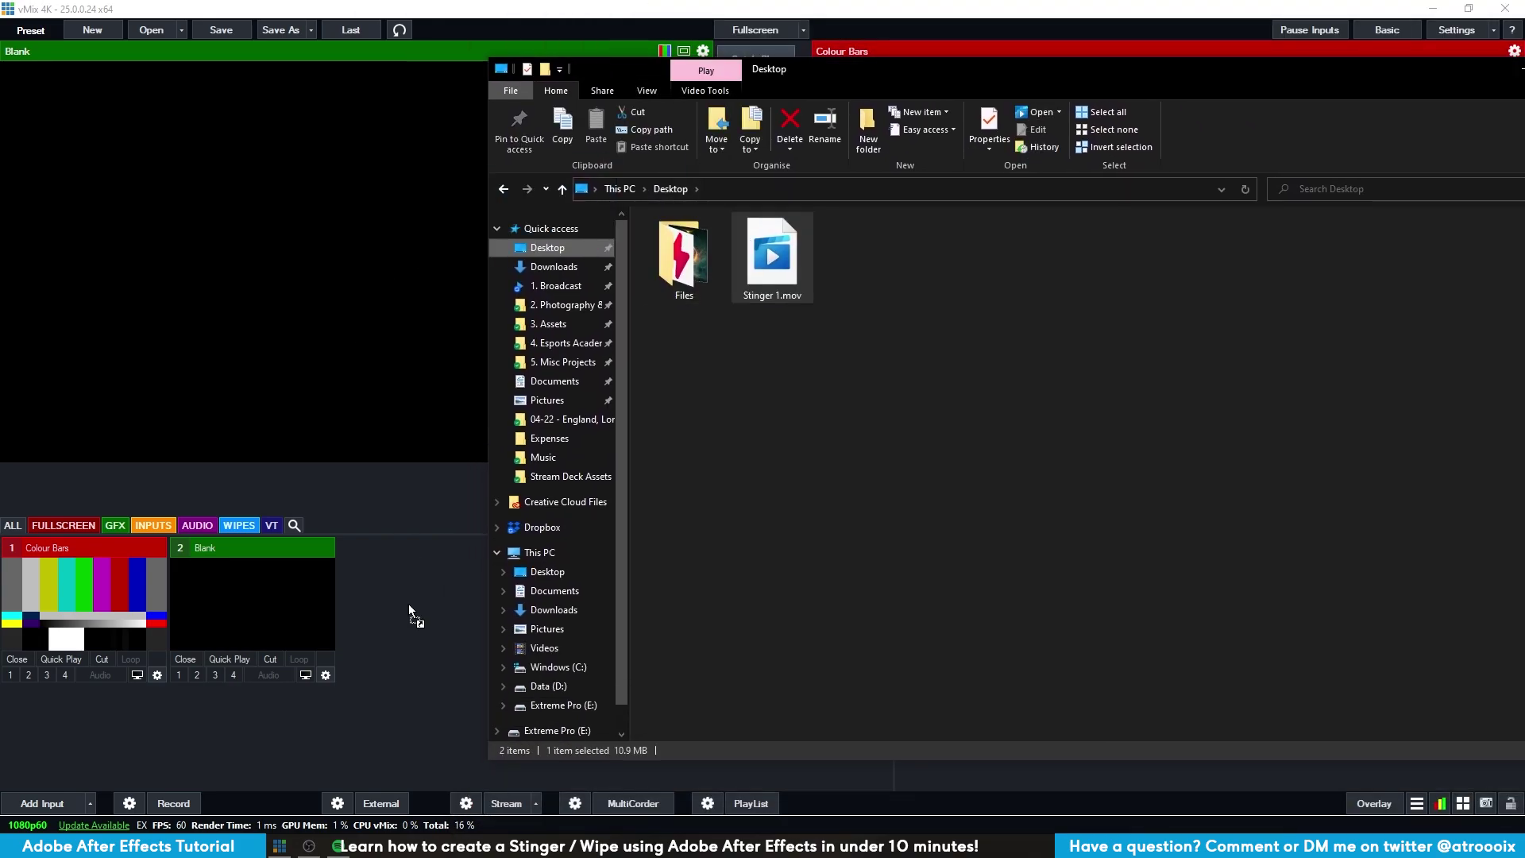
click(409, 610)
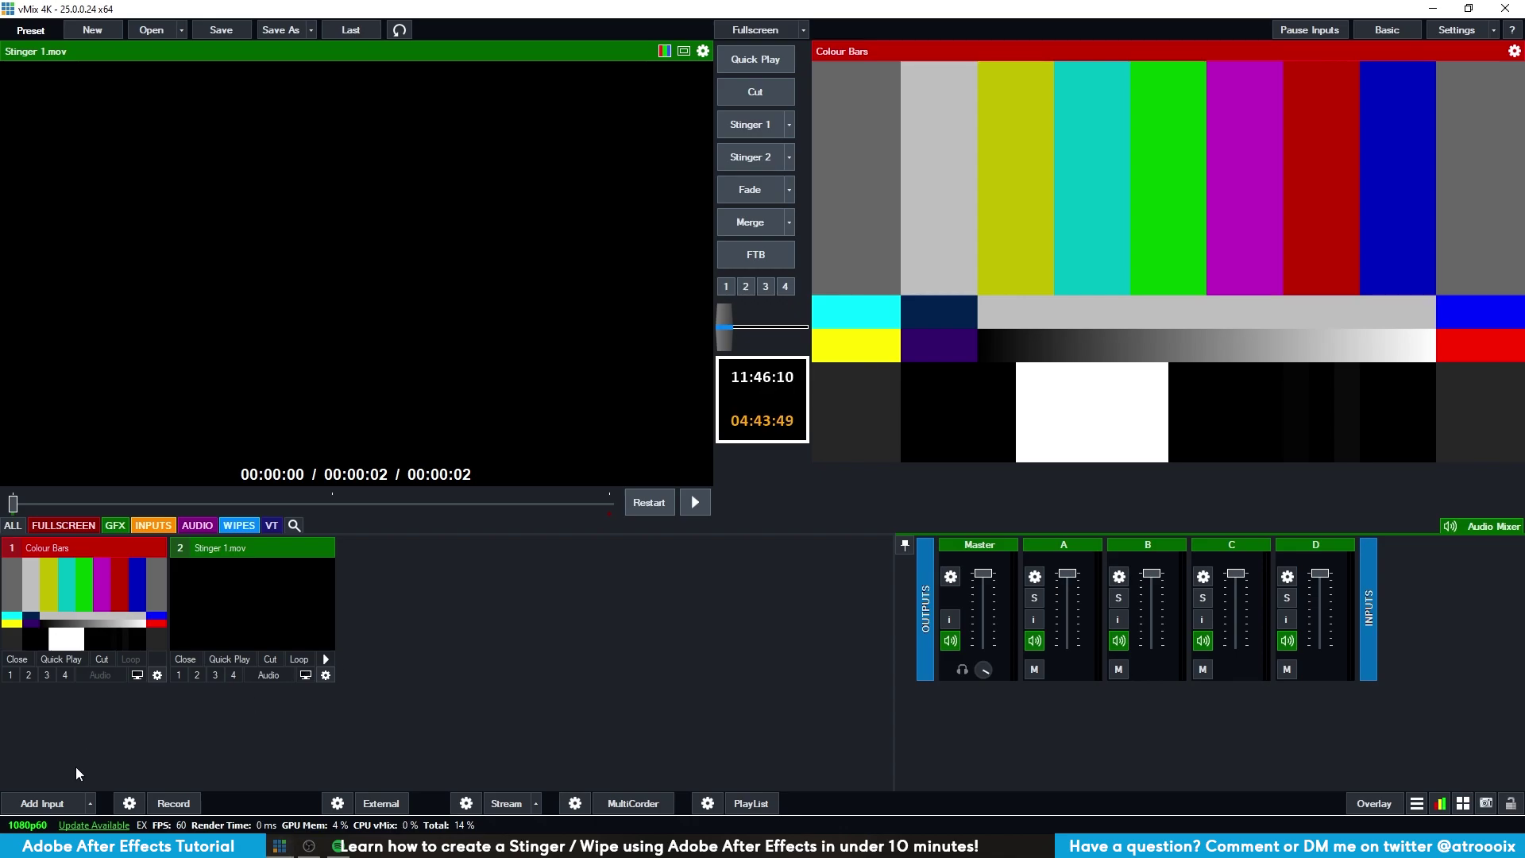
- Add a Colour input and reorder it to input 2, ahead of Stinger 1.mov
click(91, 803)
click(32, 568)
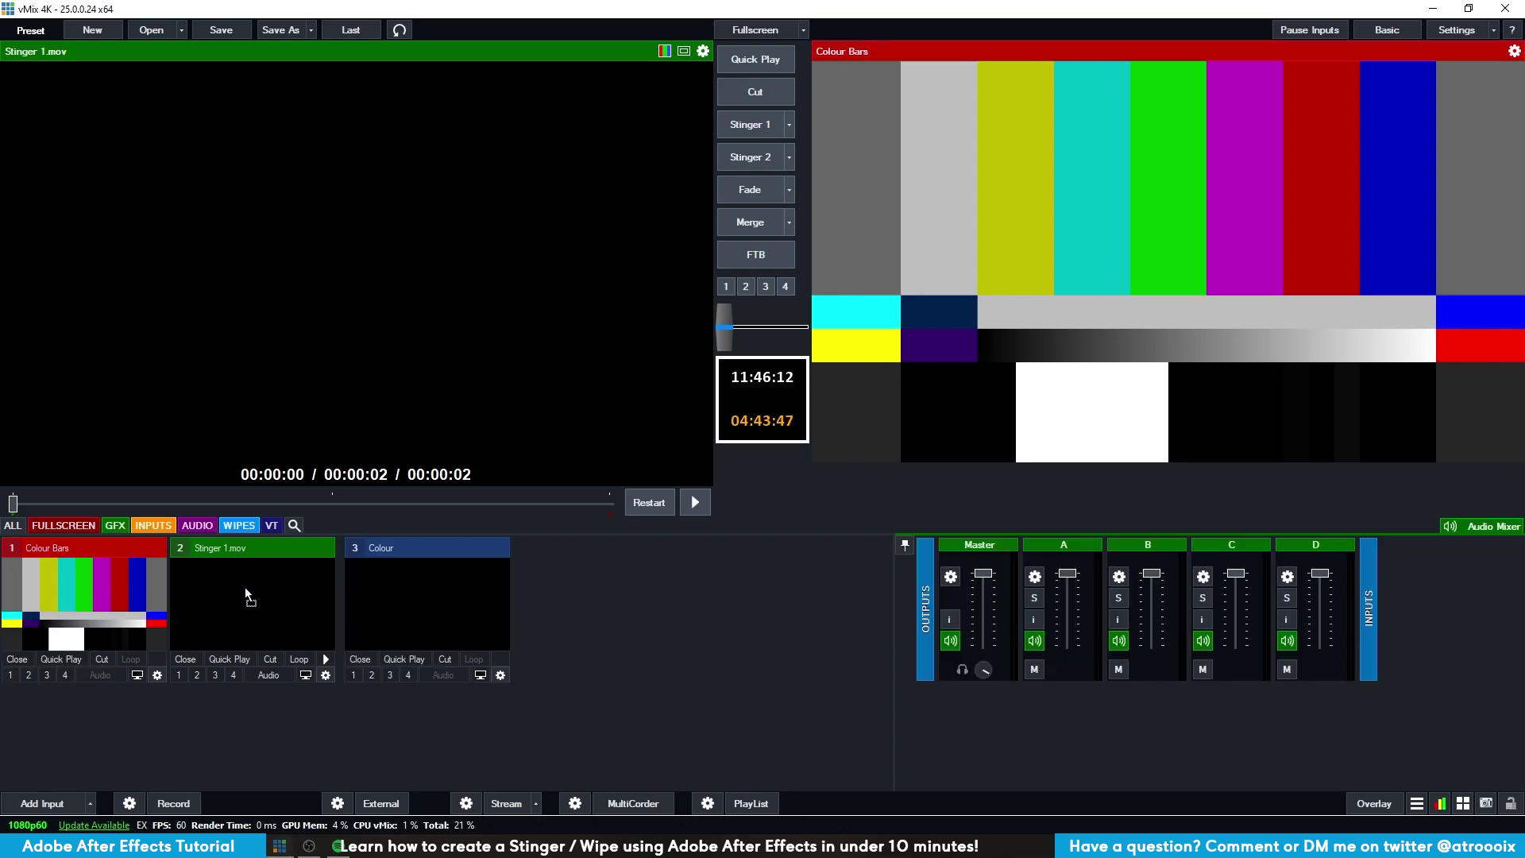
drag(244, 587, 388, 612)
- Assign input 3, Stinger 1.mov, to the Stinger 1 transition and preview the Colour input
click(1384, 804)
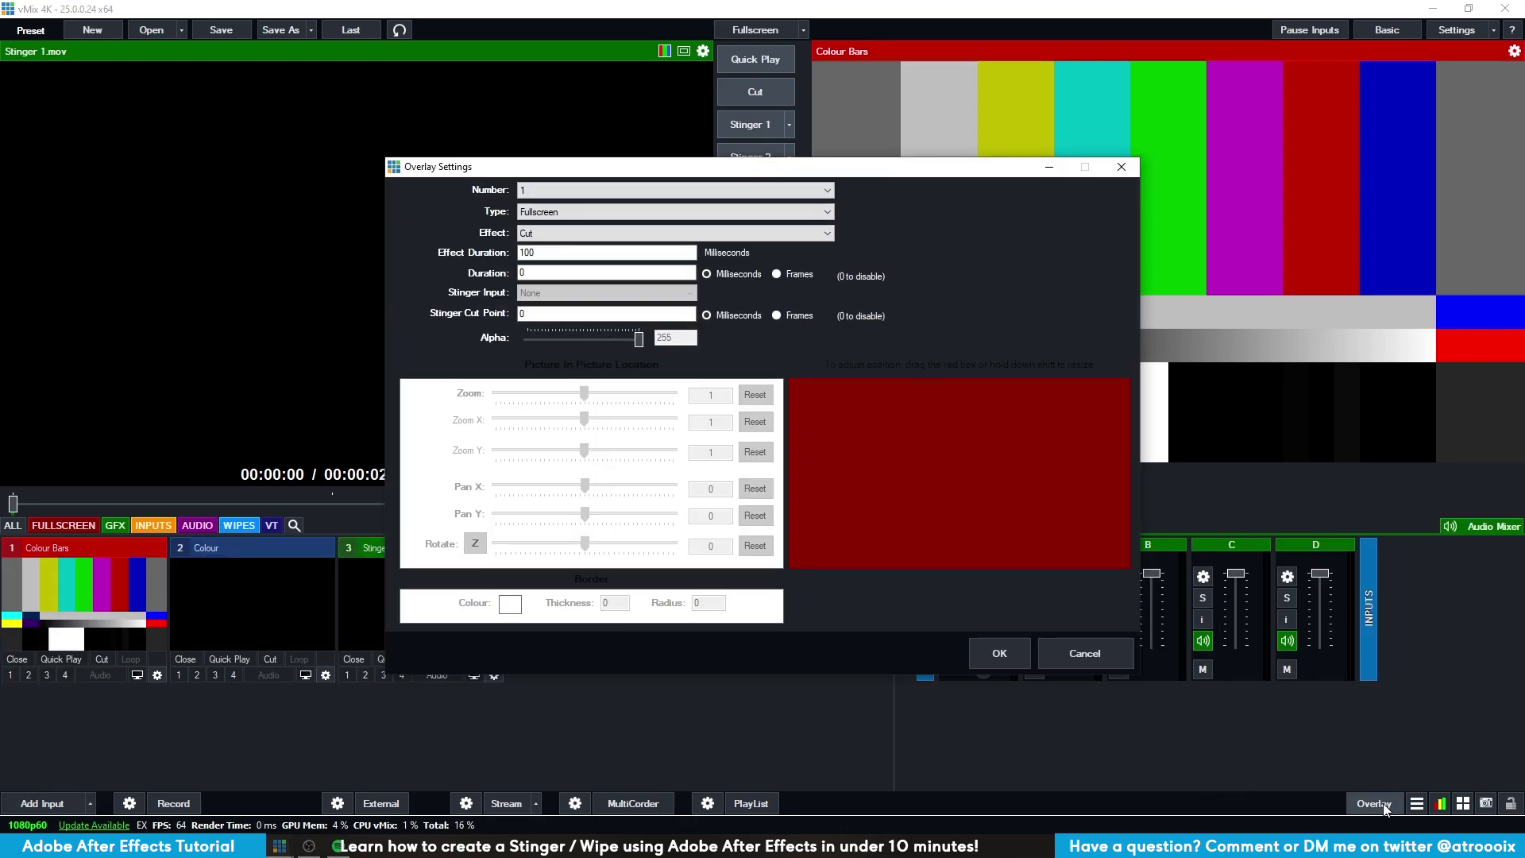
click(528, 190)
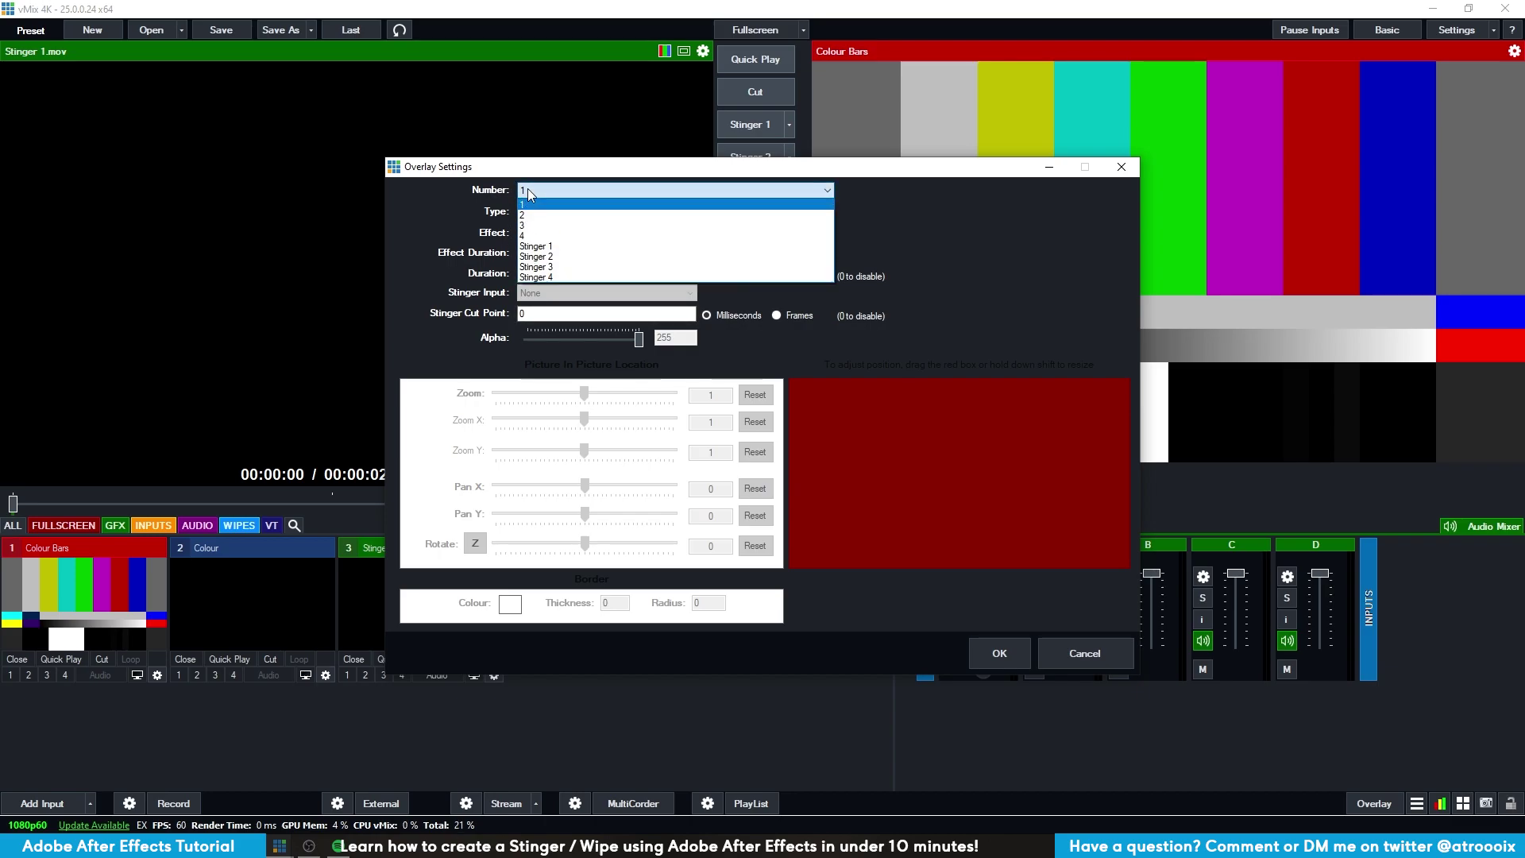
click(537, 246)
click(553, 292)
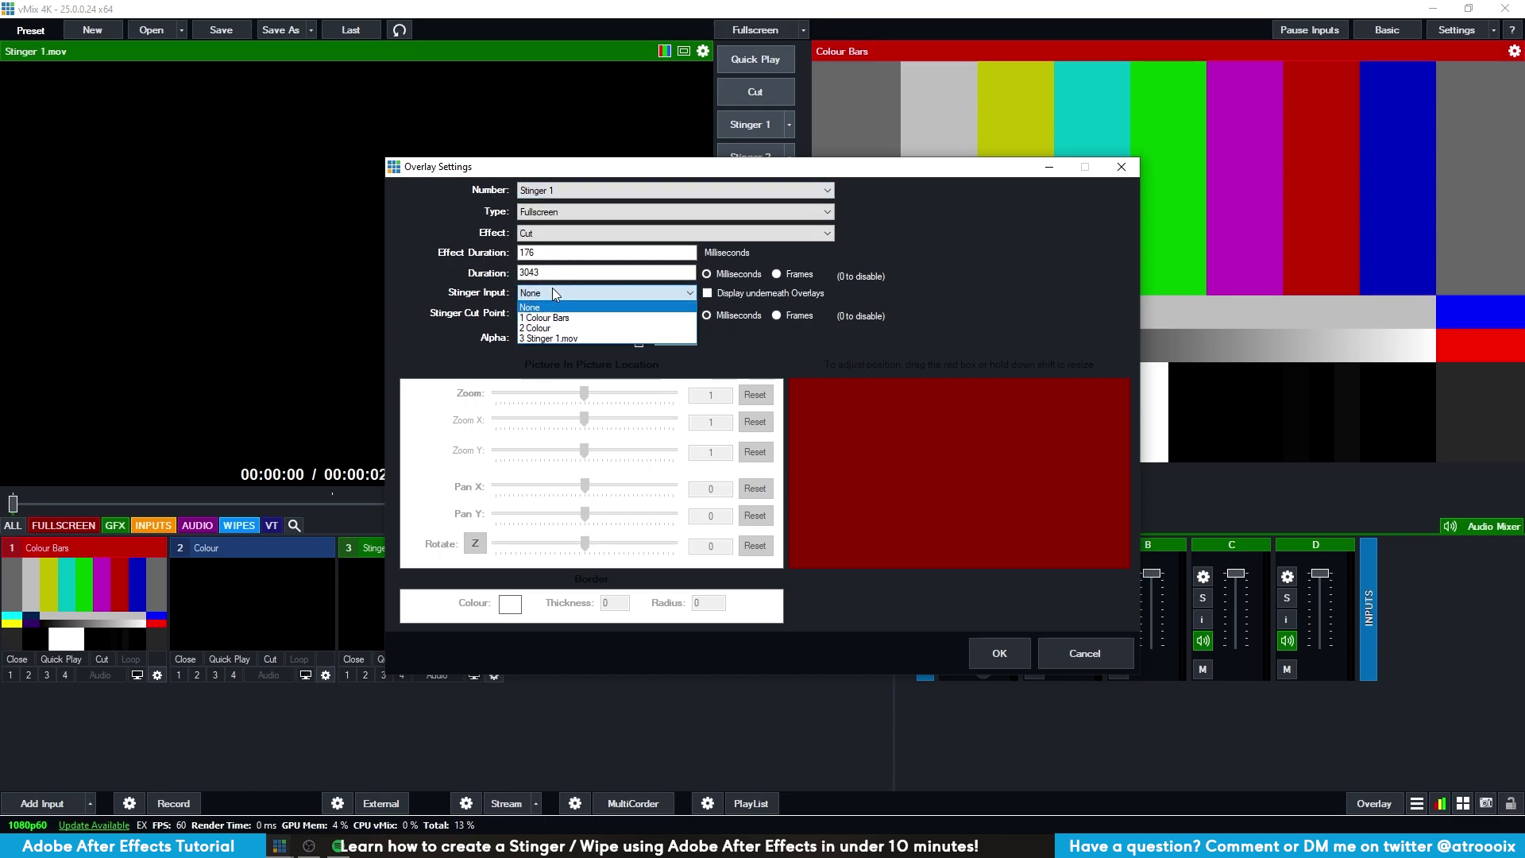
click(561, 336)
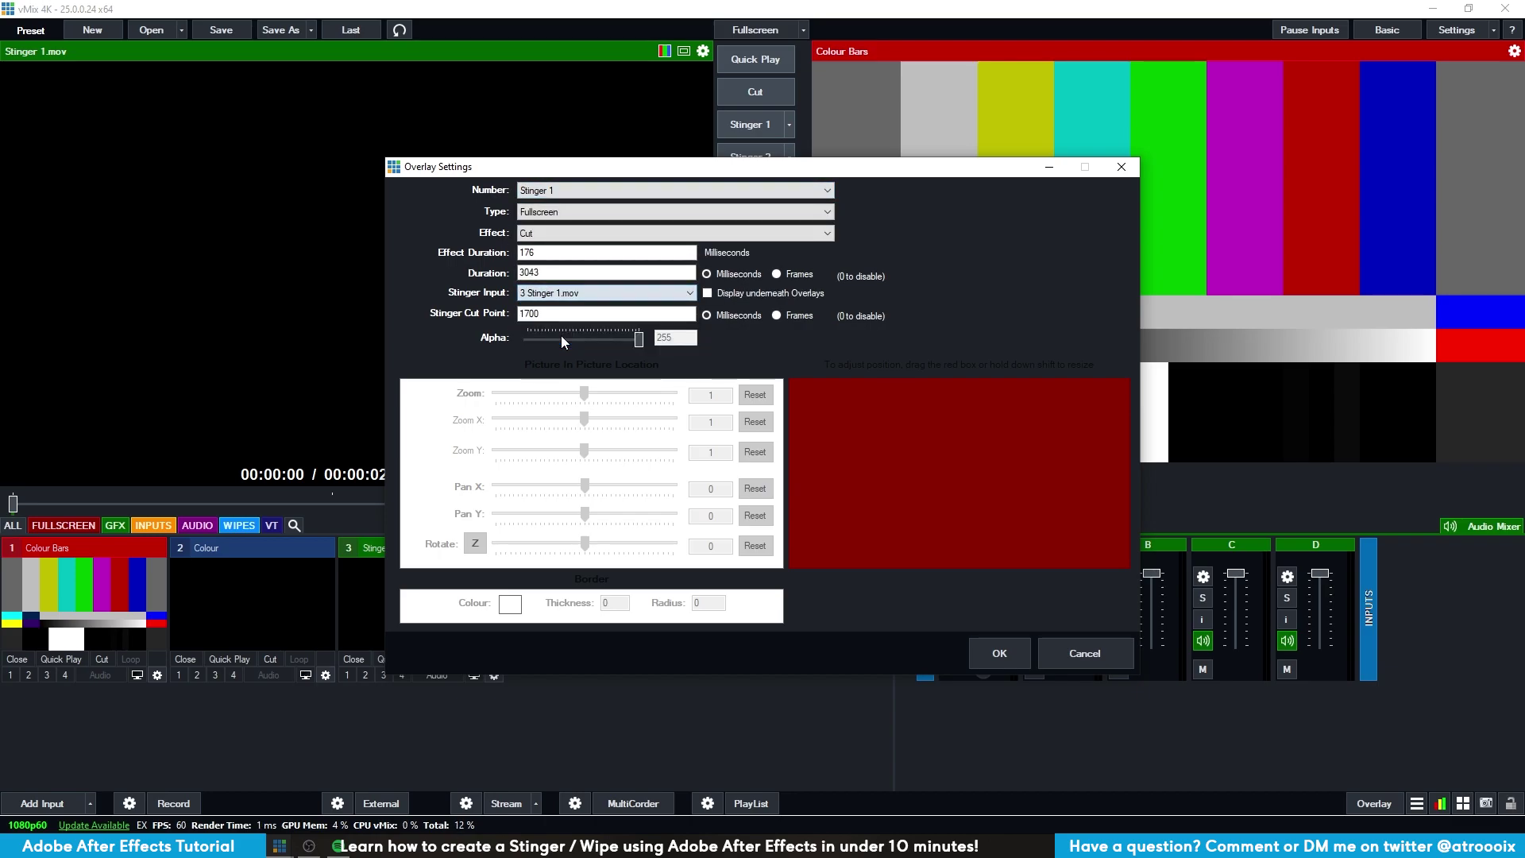
click(977, 653)
click(274, 580)
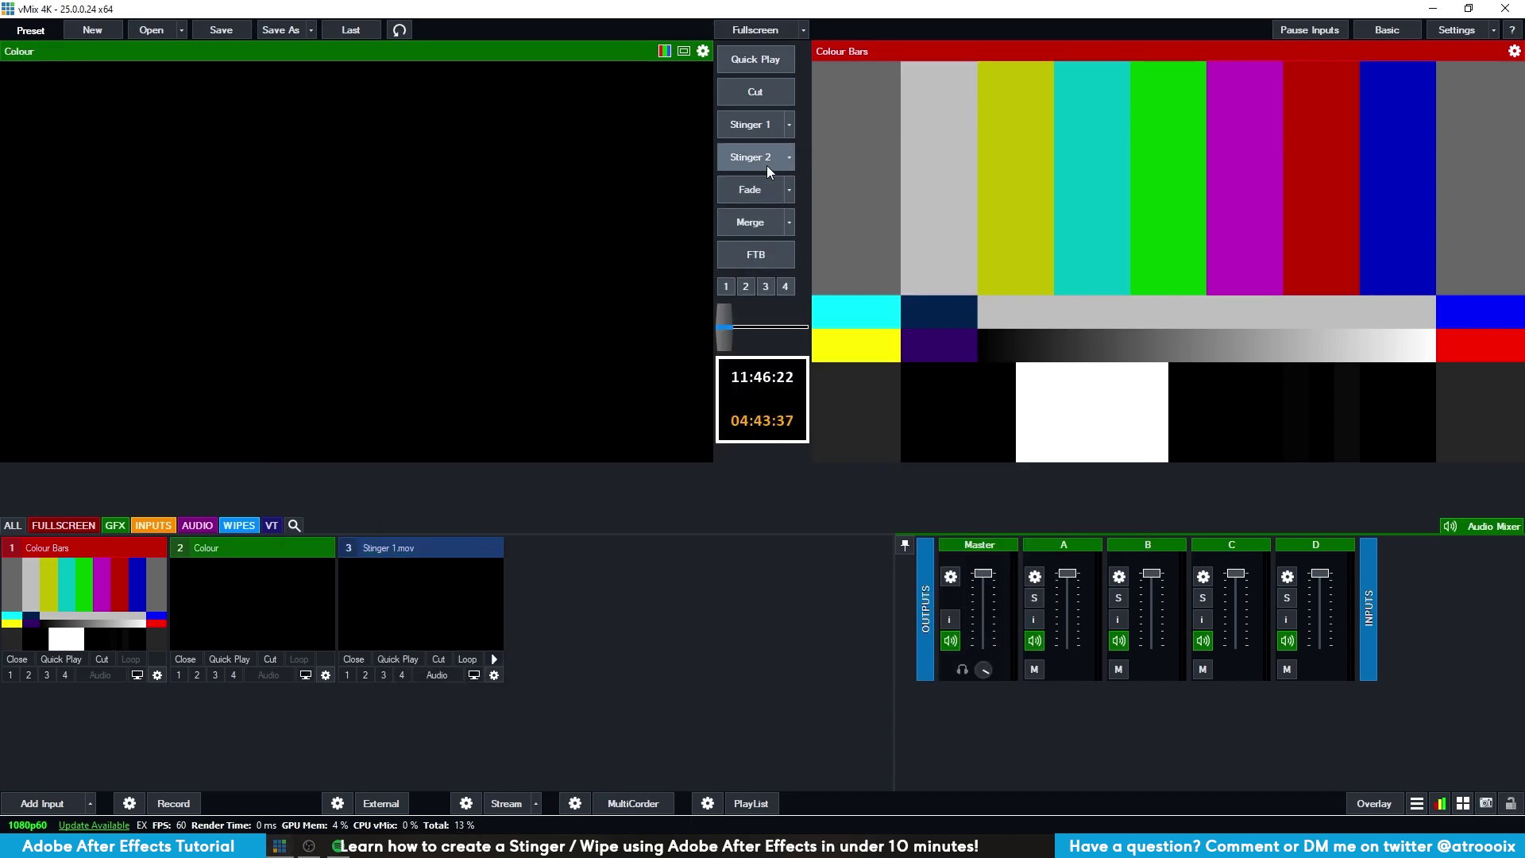
- Test Stinger 1, lower its cut point from 1700 ms, and test it again
click(750, 125)
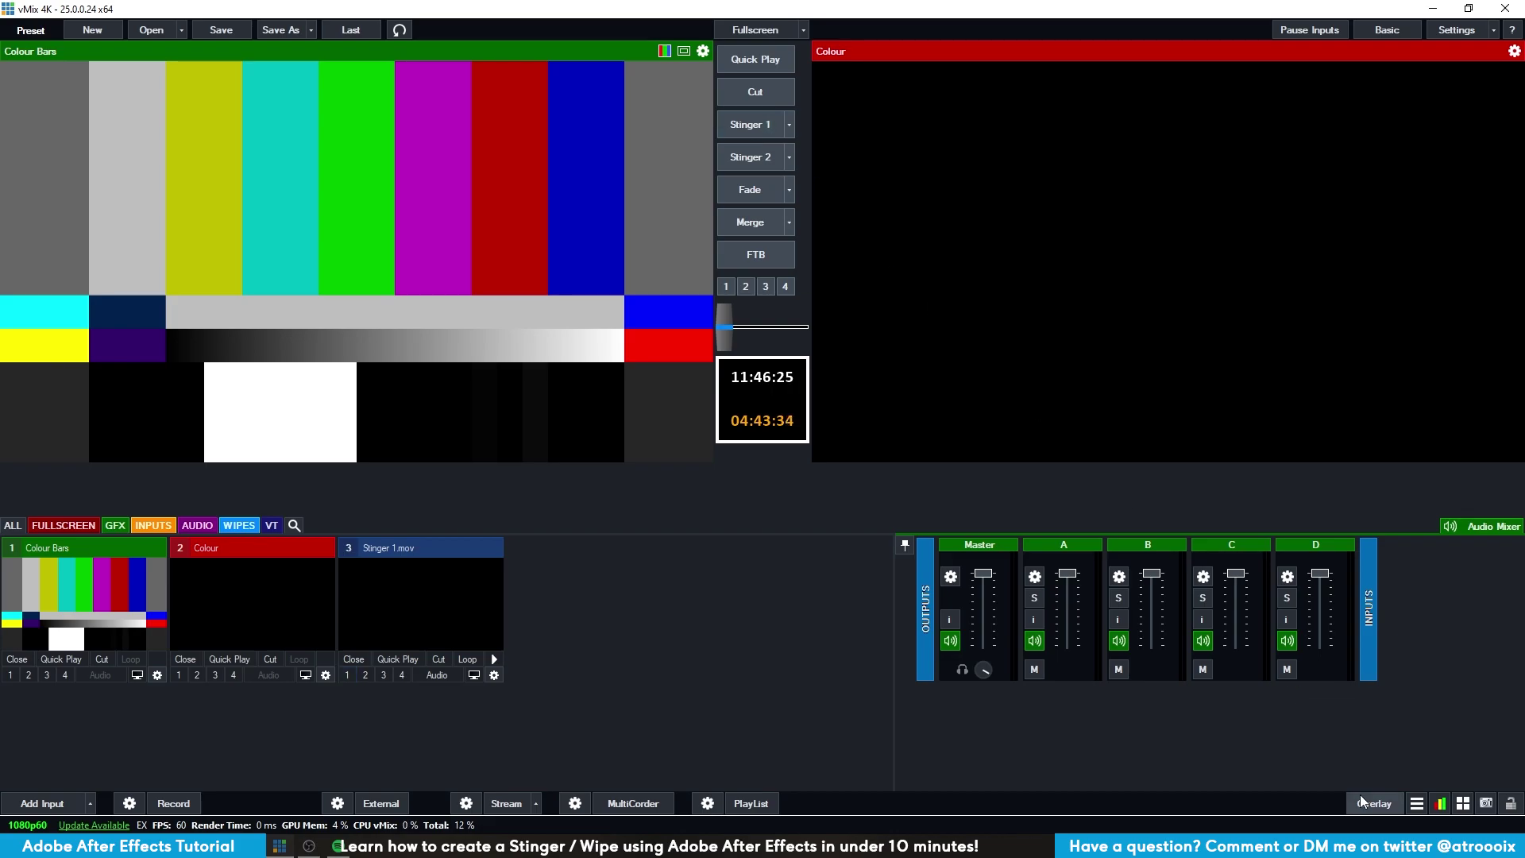
click(1361, 801)
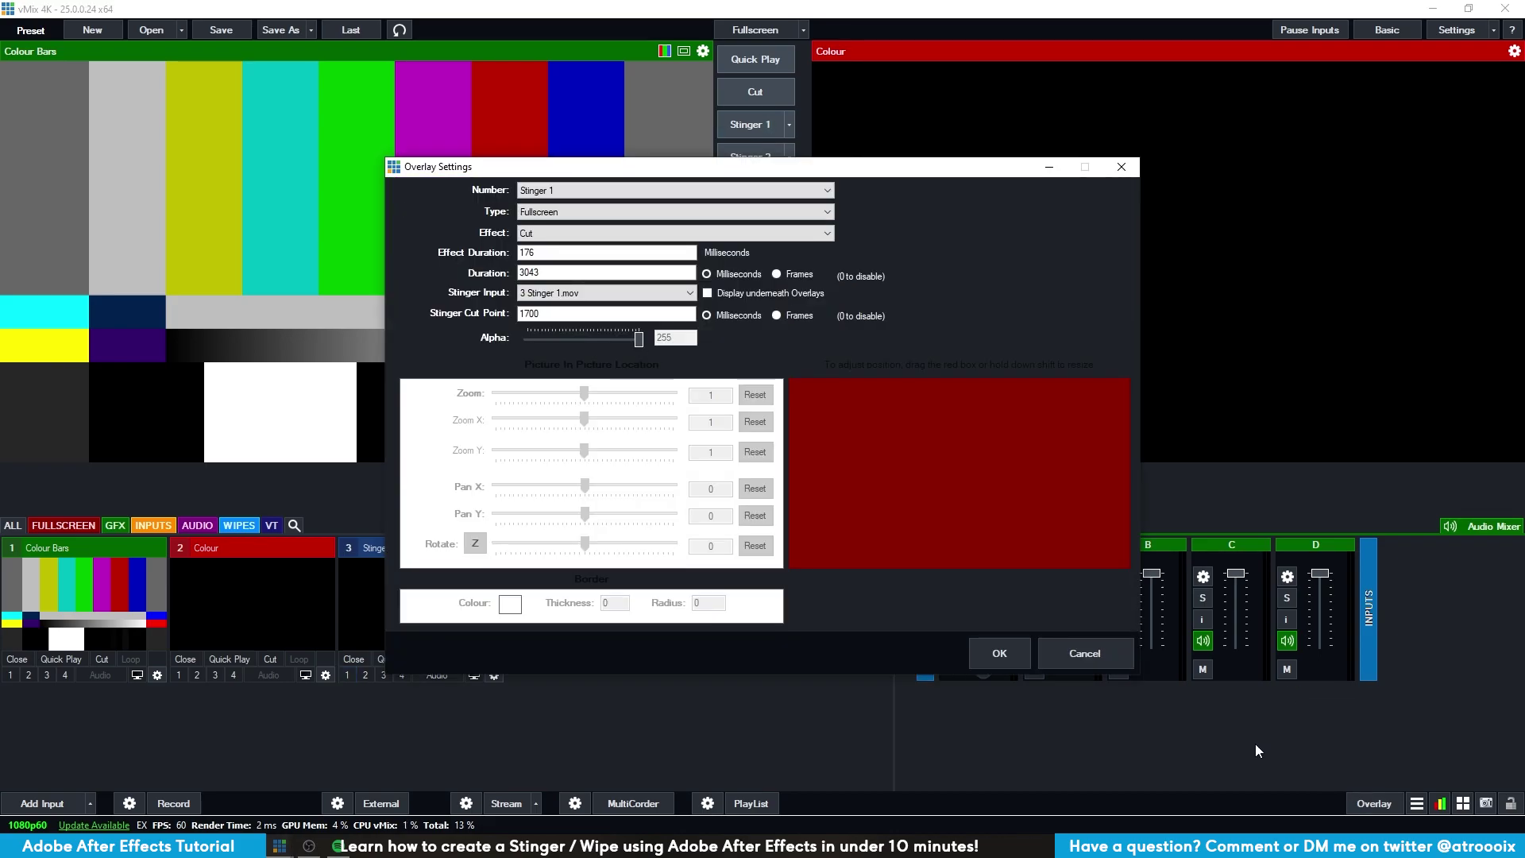
drag(556, 314, 511, 315)
text(1)
text(000)
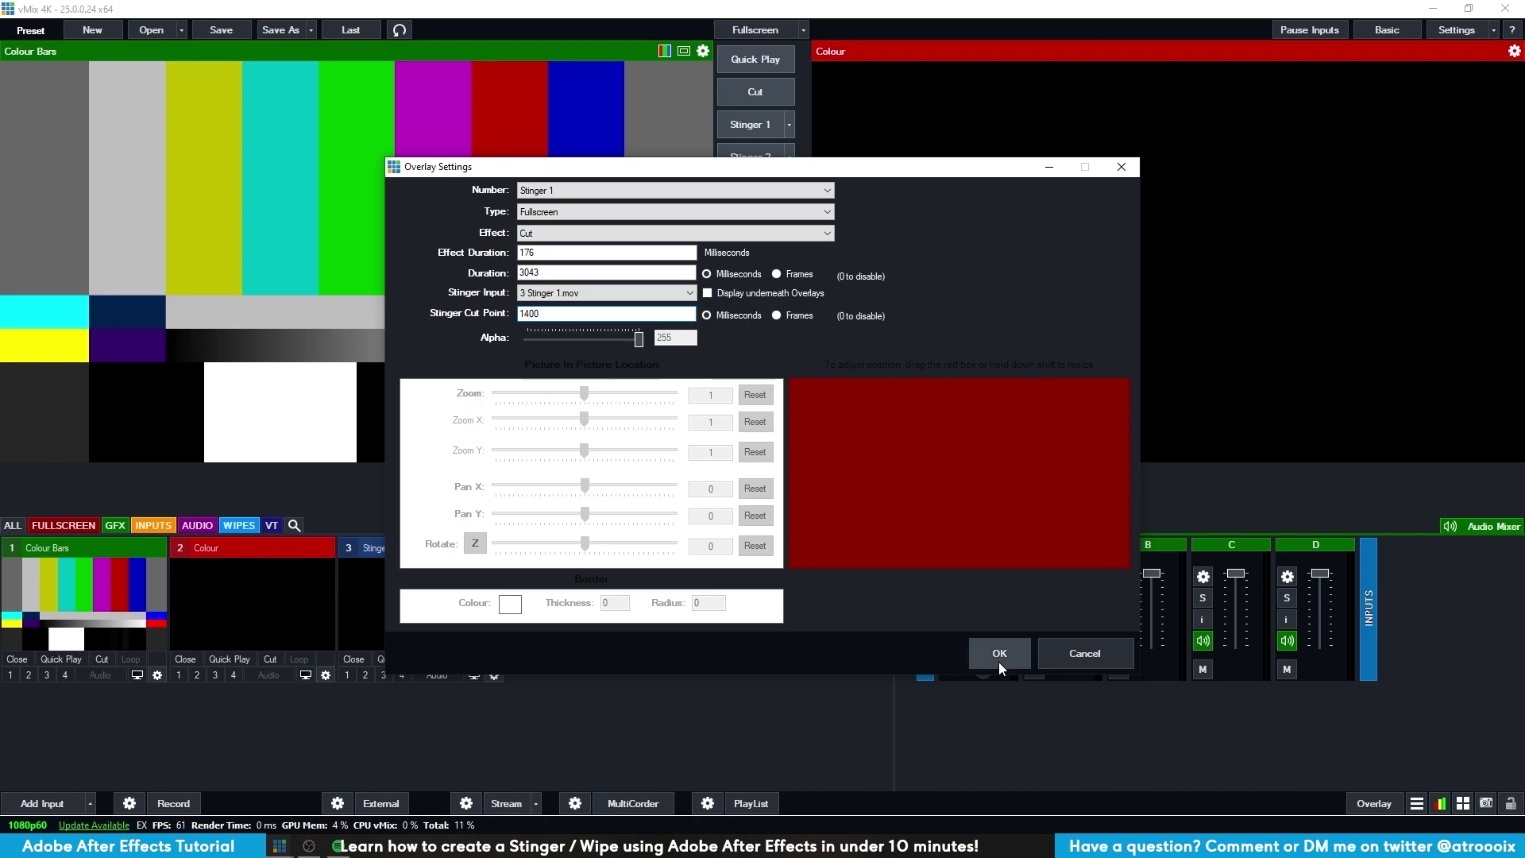
click(999, 653)
click(750, 131)
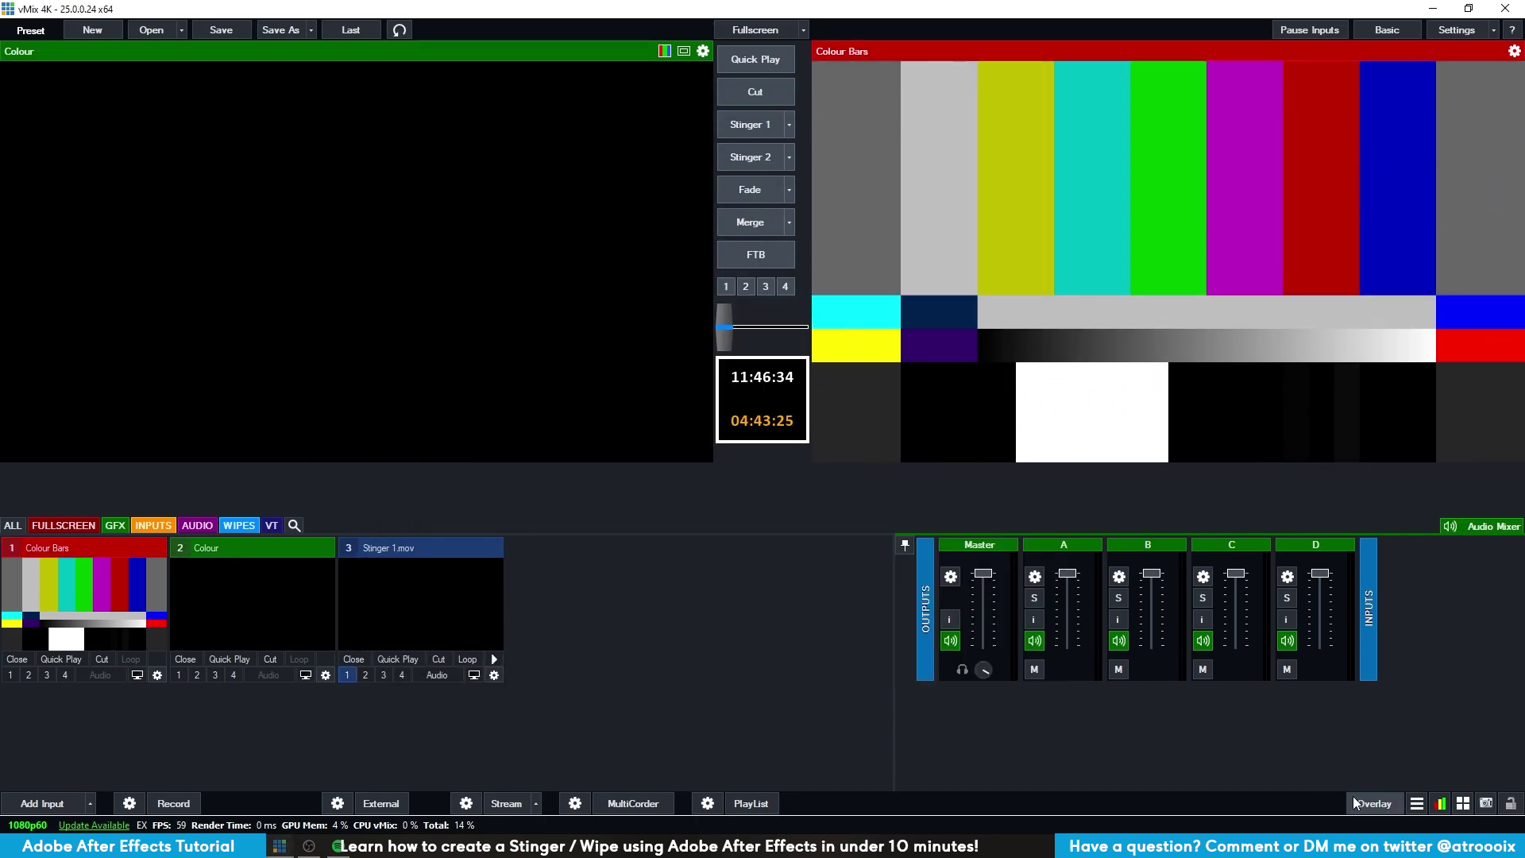
- Set the Stinger 1 cut point to 1200 ms and play the transition twice
click(1360, 802)
double_click(566, 316)
text(1200)
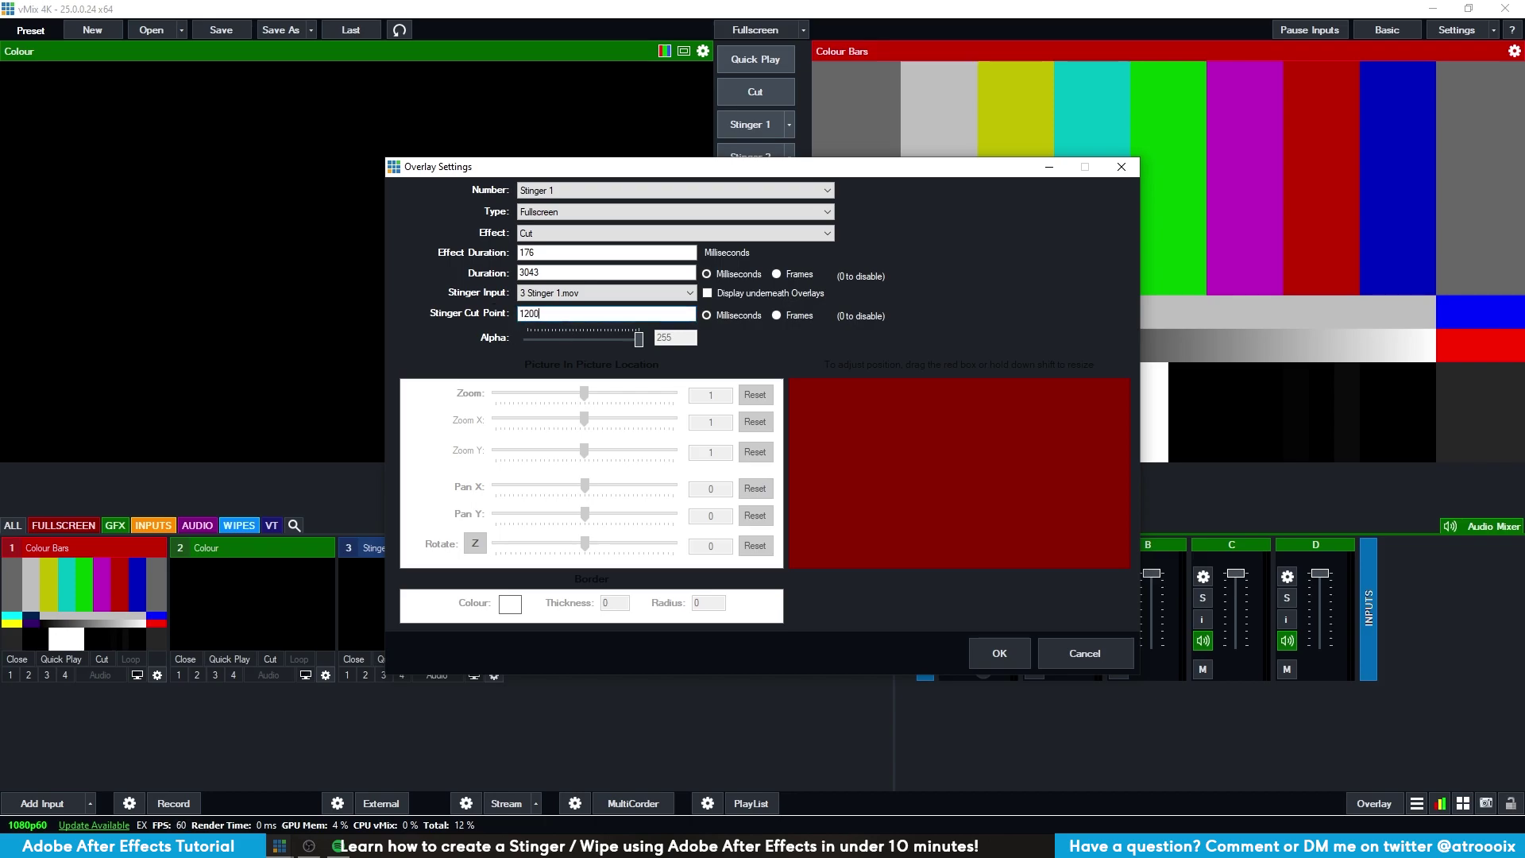
click(1007, 652)
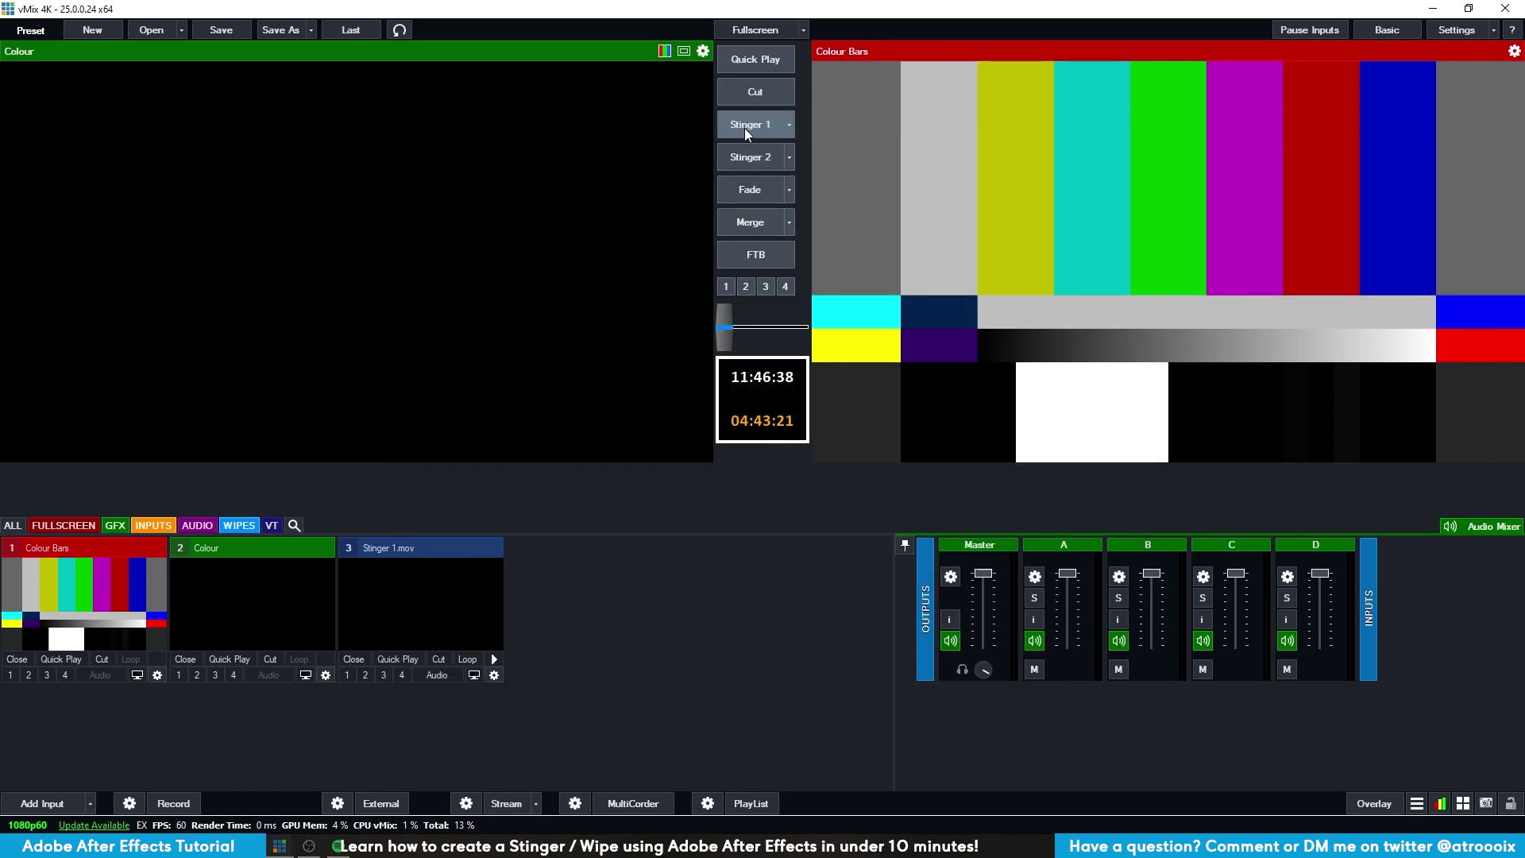
click(747, 125)
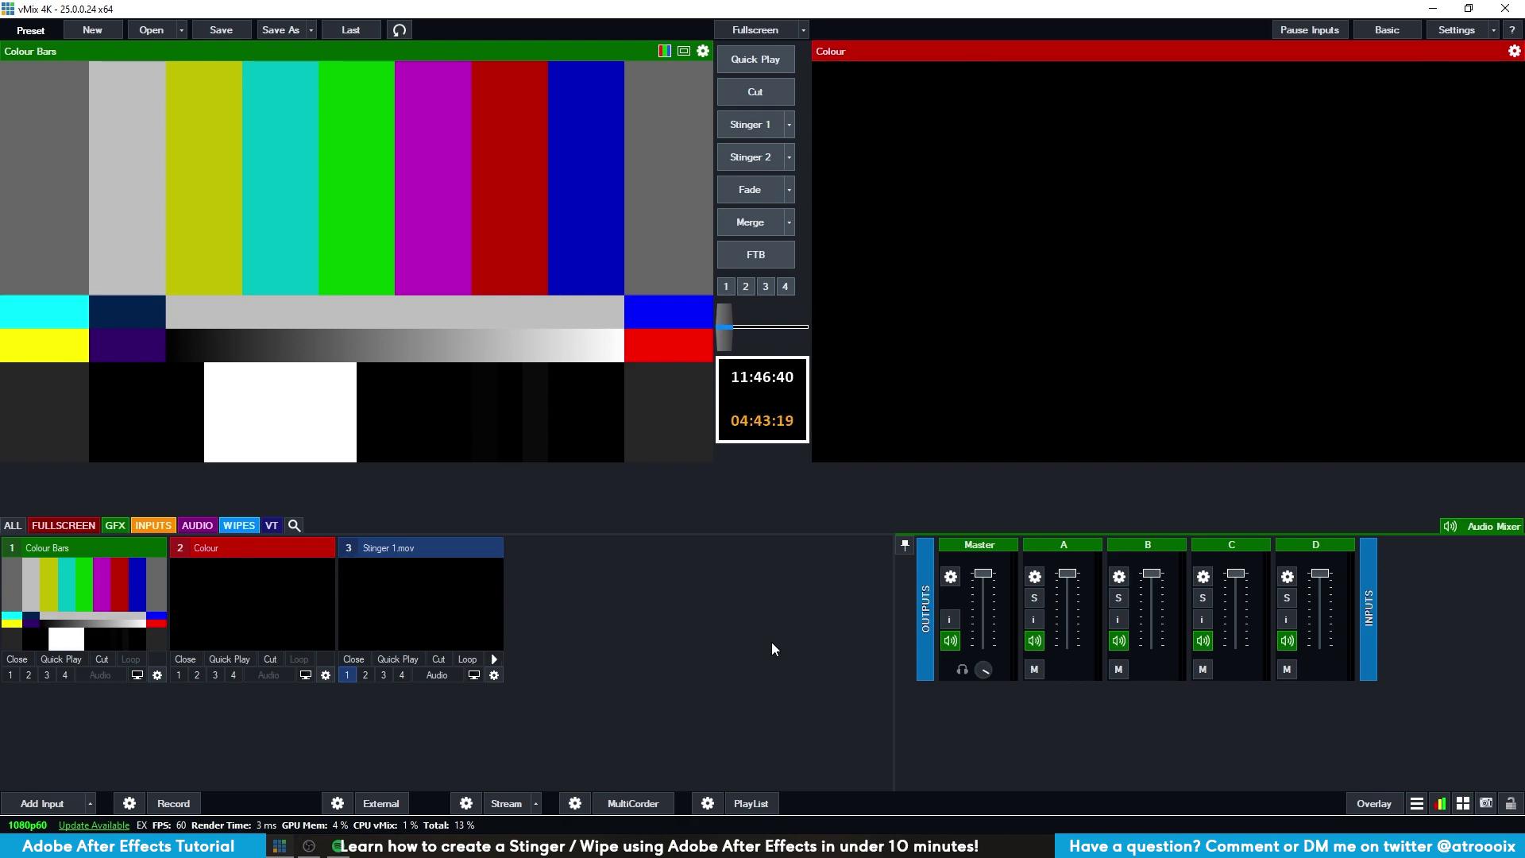
click(749, 127)
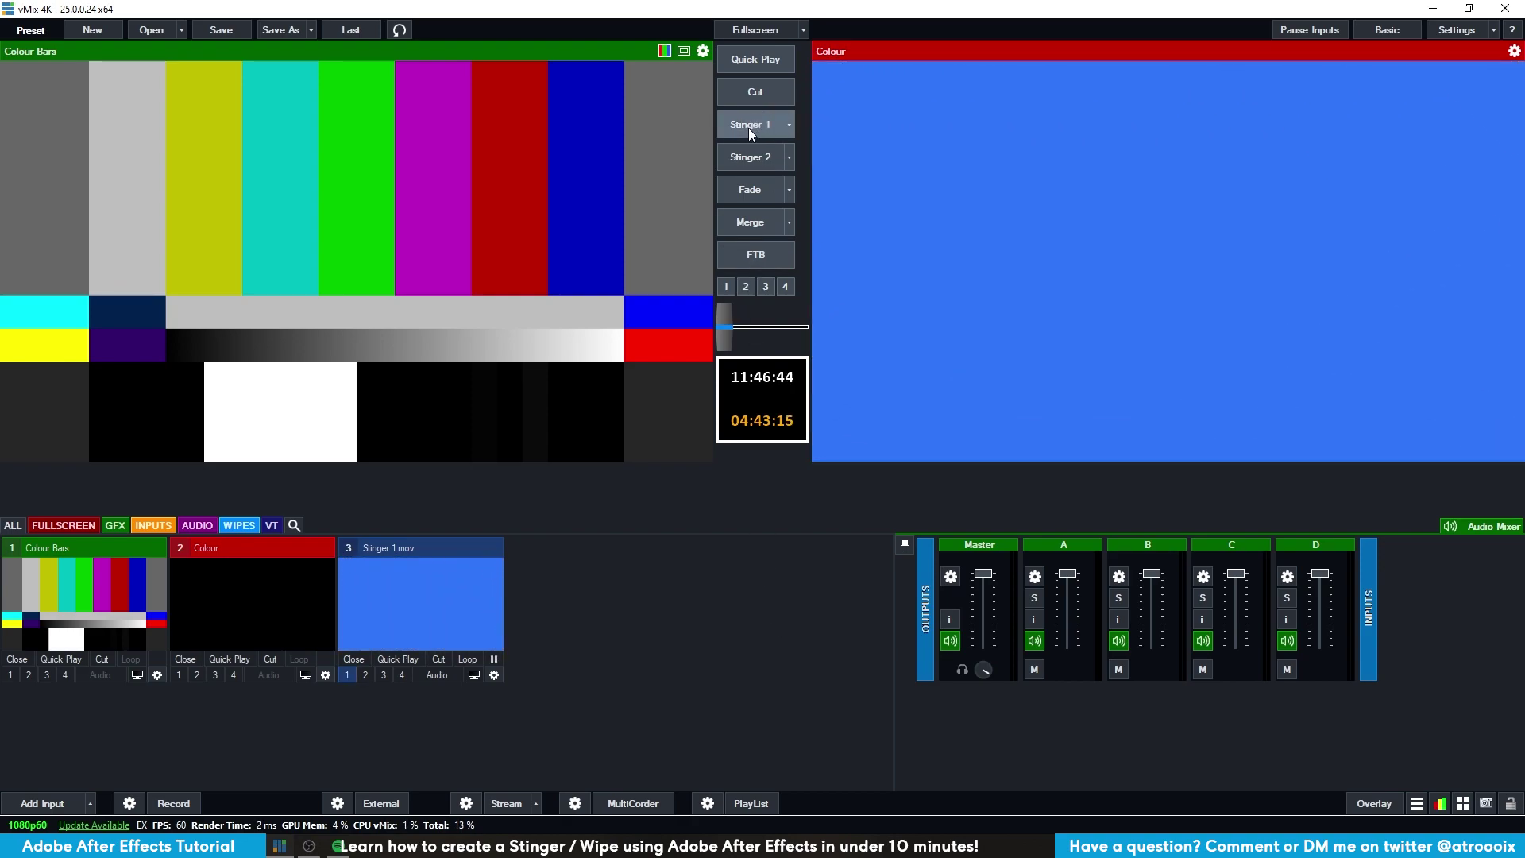